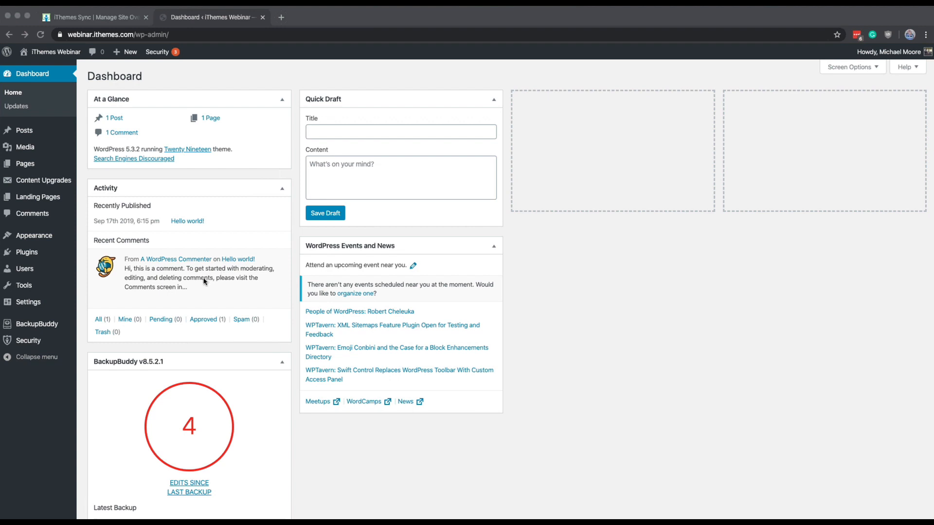
# Step: Open the iThemes Security settings and run Secure Site in the Security Check to enable the recommended modules
pyautogui.click(26, 344)
pyautogui.click(27, 343)
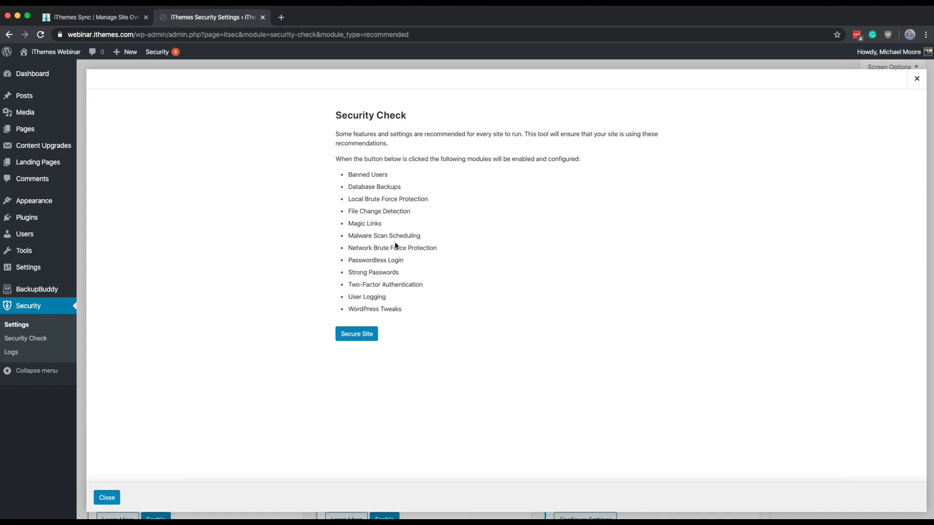
pyautogui.click(352, 332)
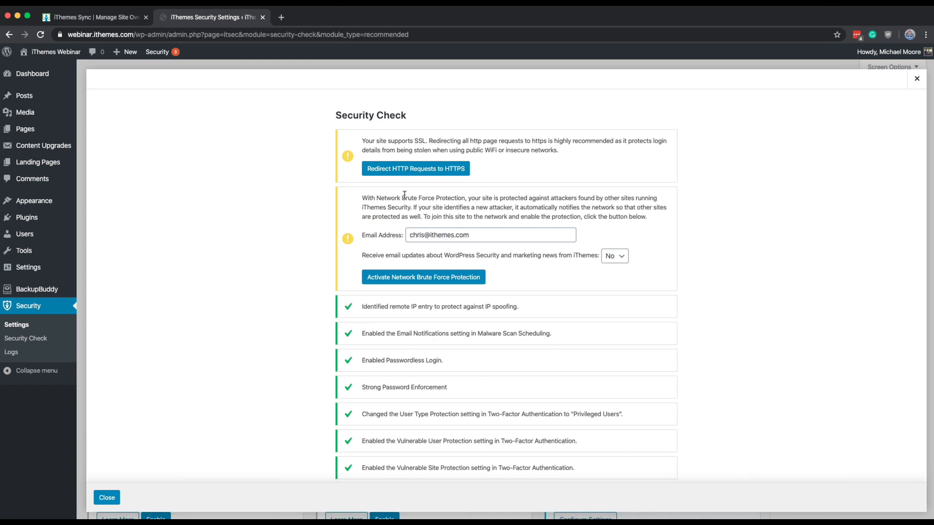
# Step: Redirect HTTP requests to HTTPS and activate Network Brute Force Protection in the Security Check, closing it when done
pyautogui.click(400, 170)
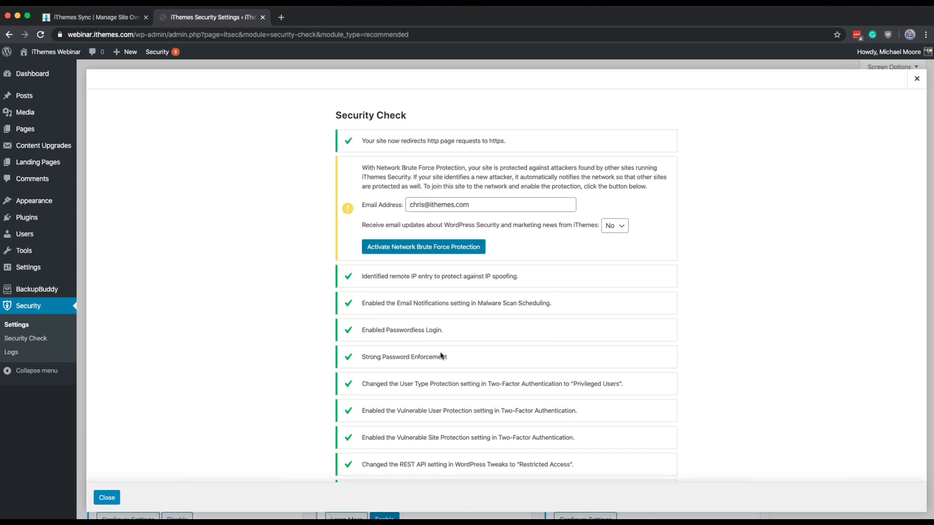
pyautogui.click(456, 251)
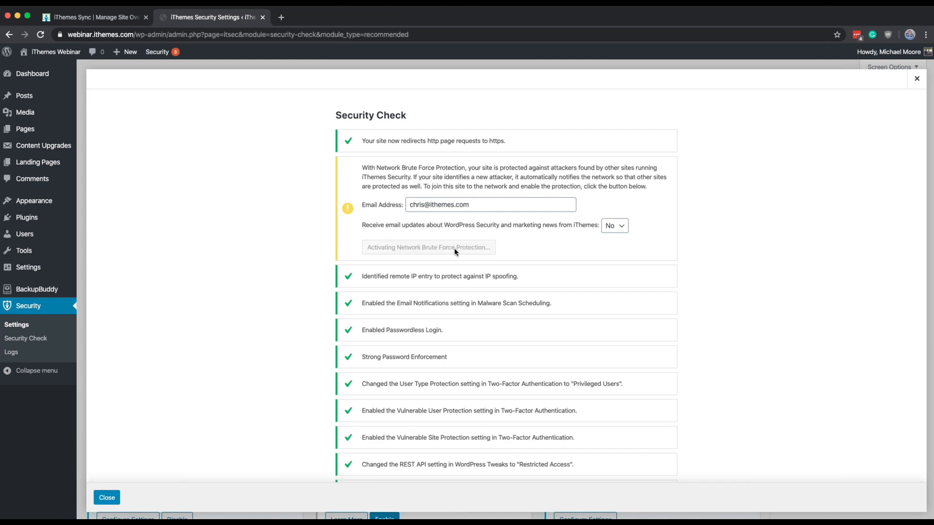
pyautogui.scroll(-8, 456, 252)
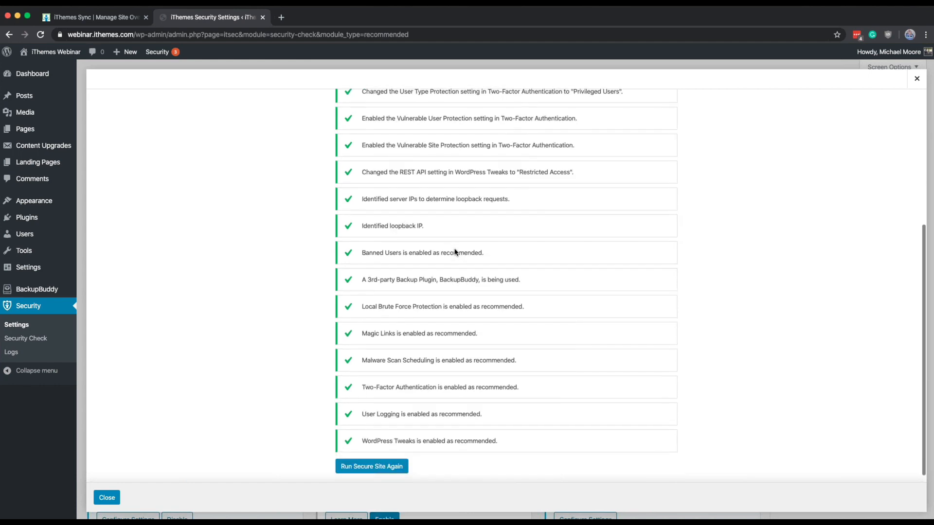
pyautogui.click(107, 498)
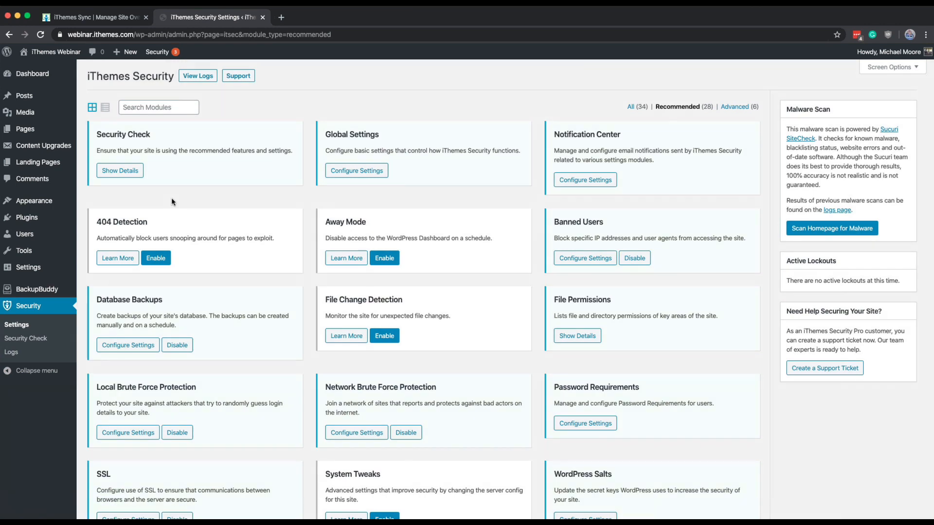
# Step: Open the Global Settings module and review the host, user and community lockout messages
pyautogui.click(360, 169)
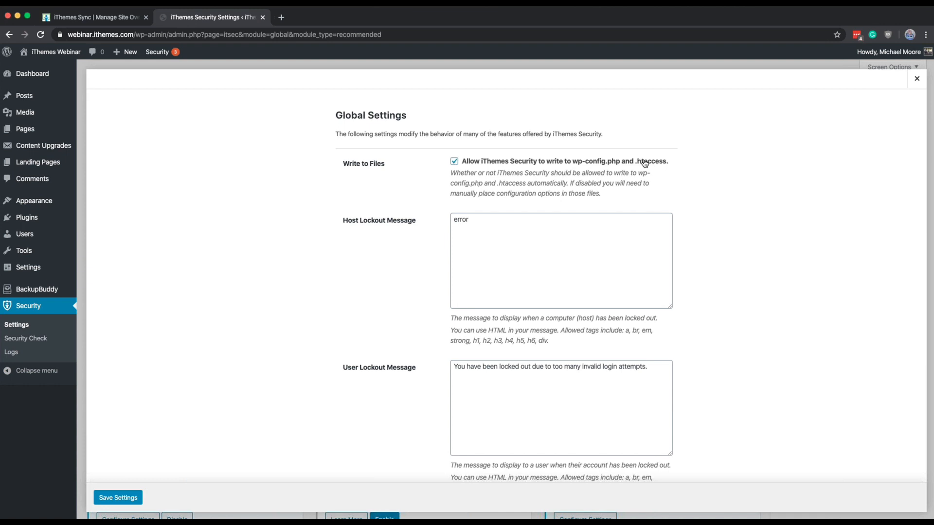
pyautogui.click(599, 231)
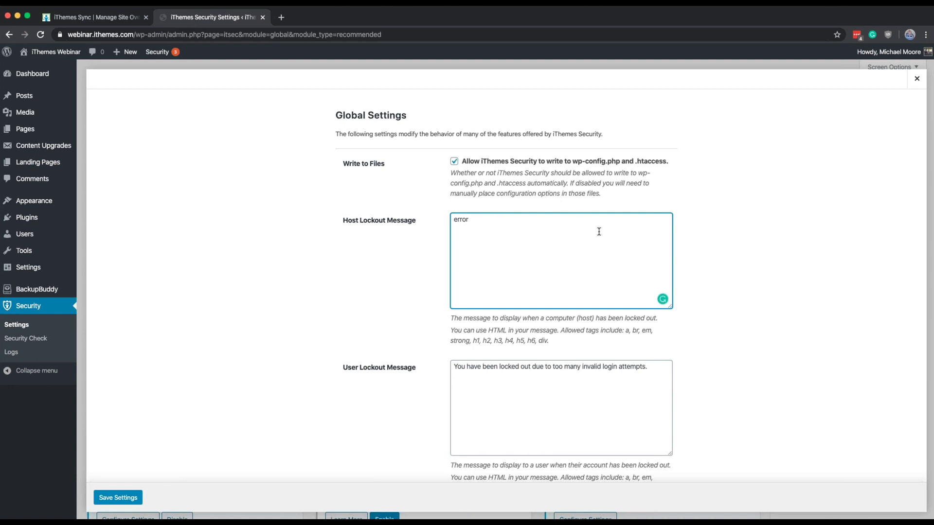
pyautogui.click(347, 224)
pyautogui.scroll(-3, 505, 227)
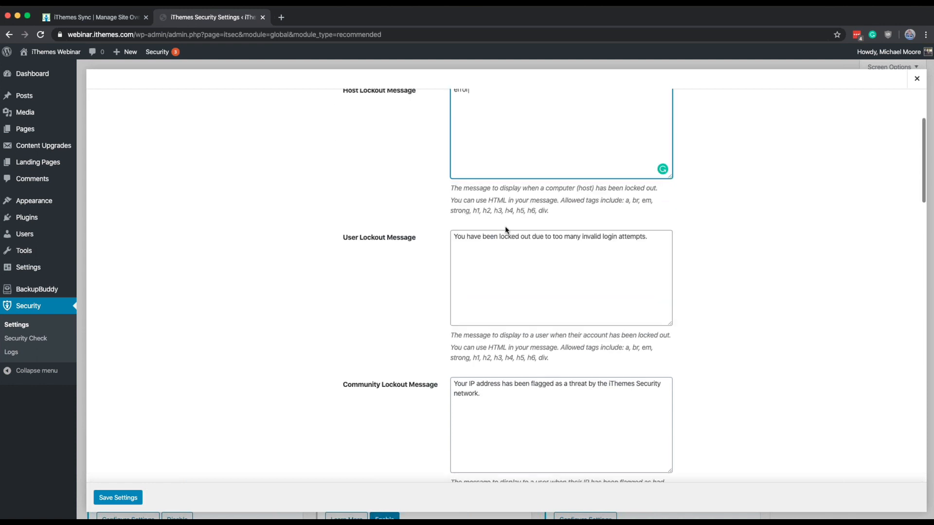
pyautogui.click(507, 267)
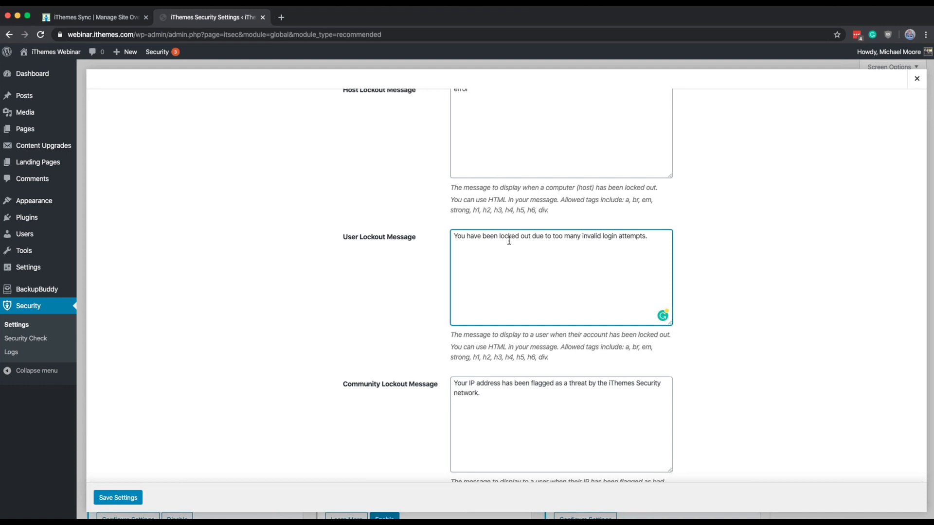
pyautogui.scroll(-3, 509, 240)
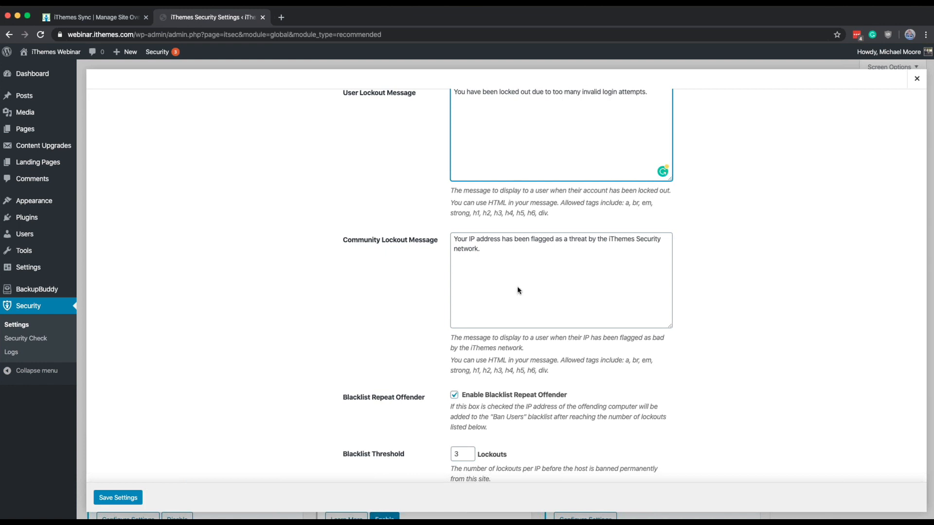
pyautogui.scroll(-3, 517, 290)
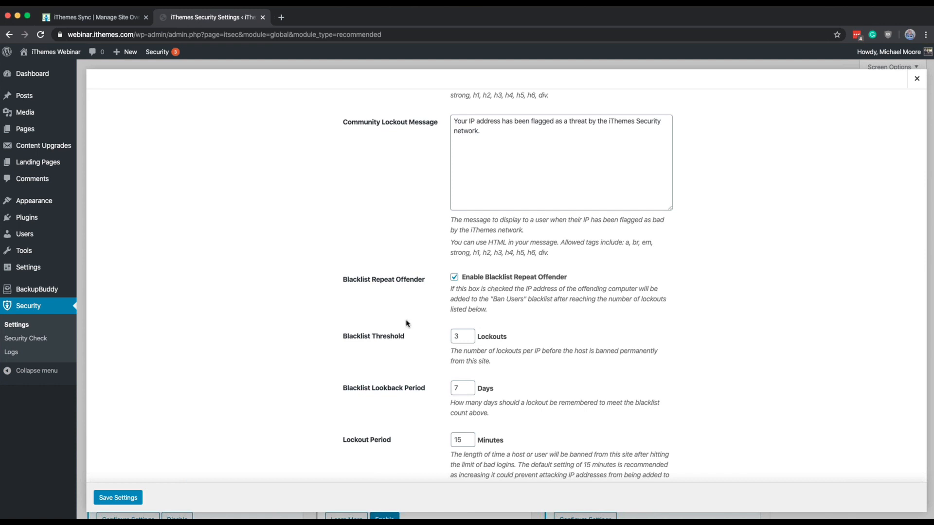
# Step: Add the current IP address to the Lockout White List in Global Settings
pyautogui.scroll(-3, 406, 327)
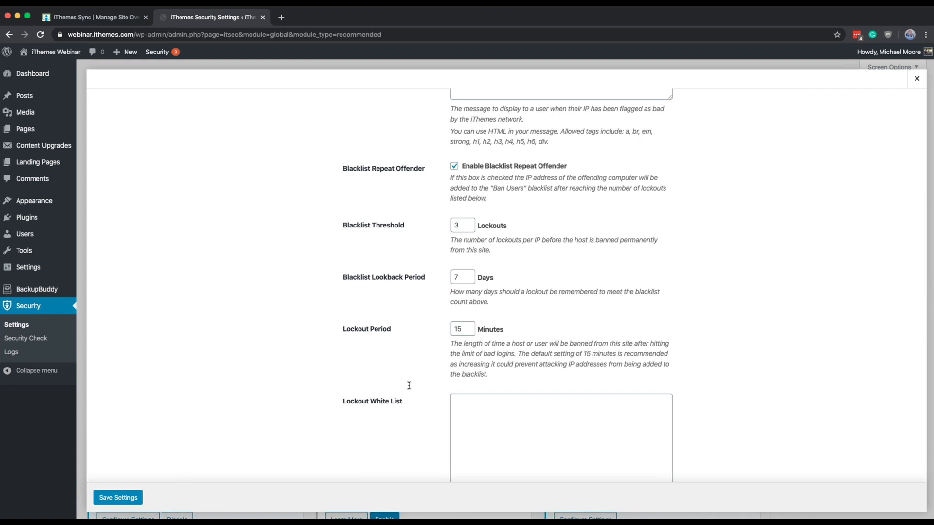
pyautogui.scroll(-5, 409, 385)
pyautogui.click(499, 313)
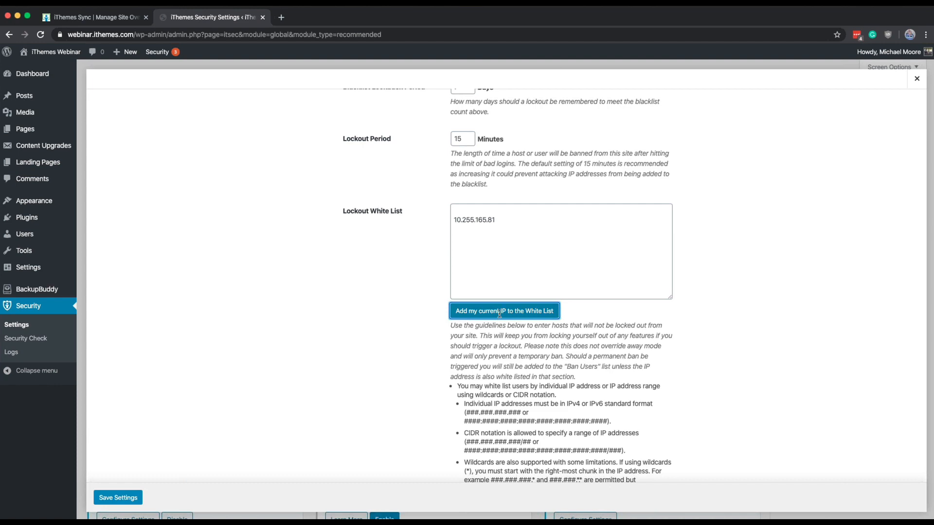
# Step: Keep the Log Type at Database Only and allow iThemes to track plugin usage via anonymous data
pyautogui.scroll(-5, 500, 317)
pyautogui.scroll(-5, 499, 314)
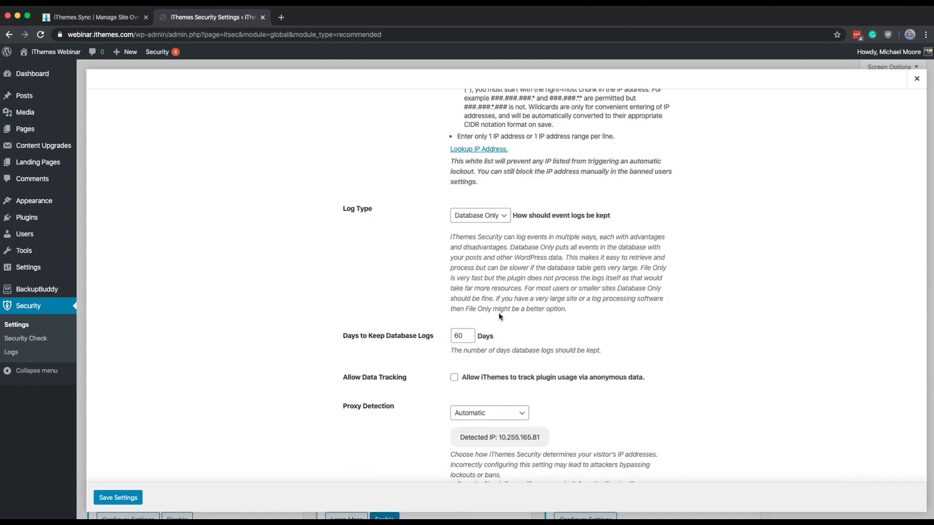
pyautogui.click(473, 214)
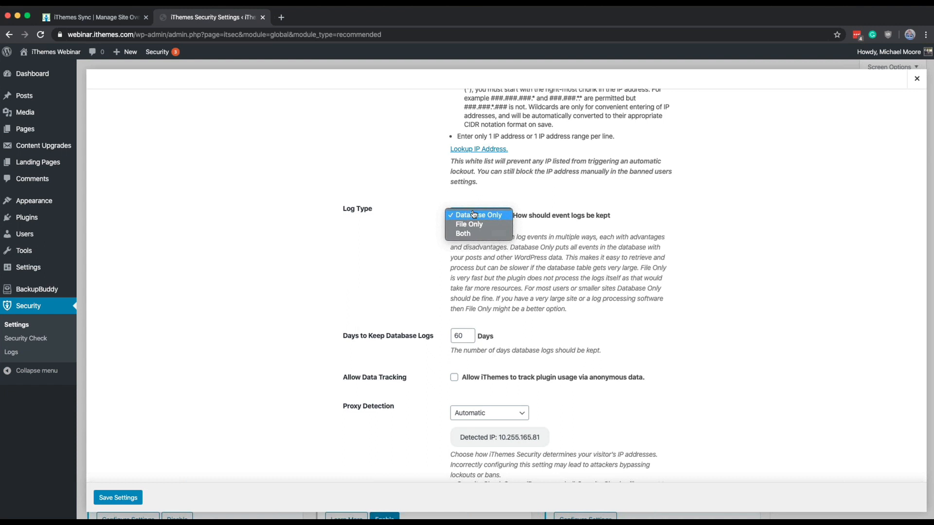
pyautogui.click(473, 215)
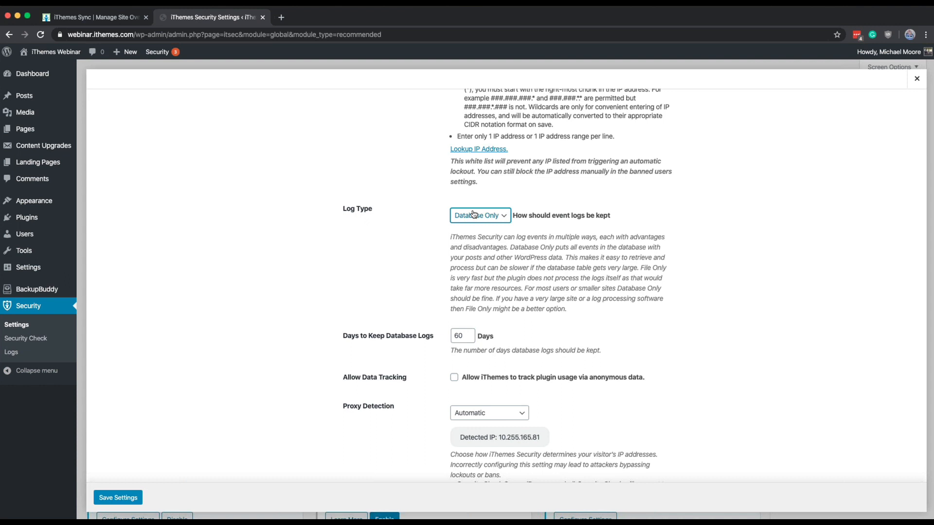
pyautogui.doubleClick(464, 341)
pyautogui.scroll(-3, 465, 341)
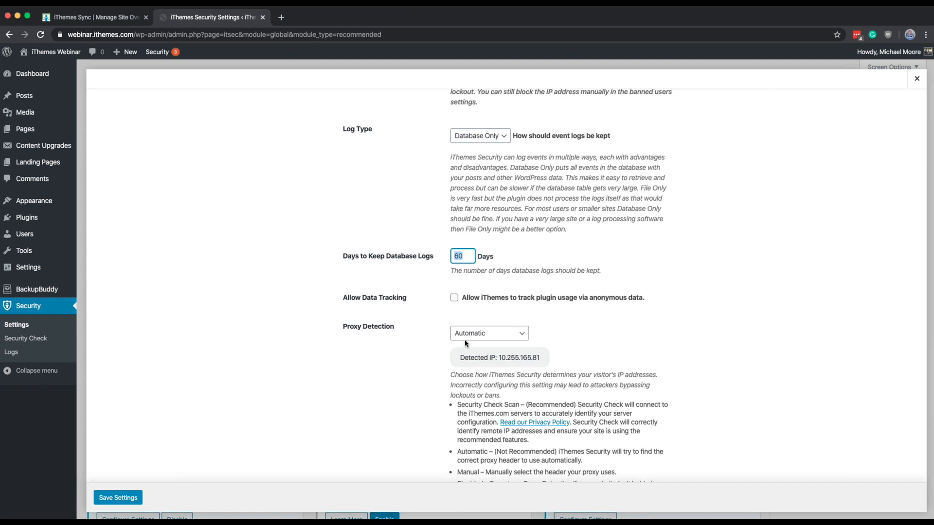
pyautogui.scroll(-2, 464, 343)
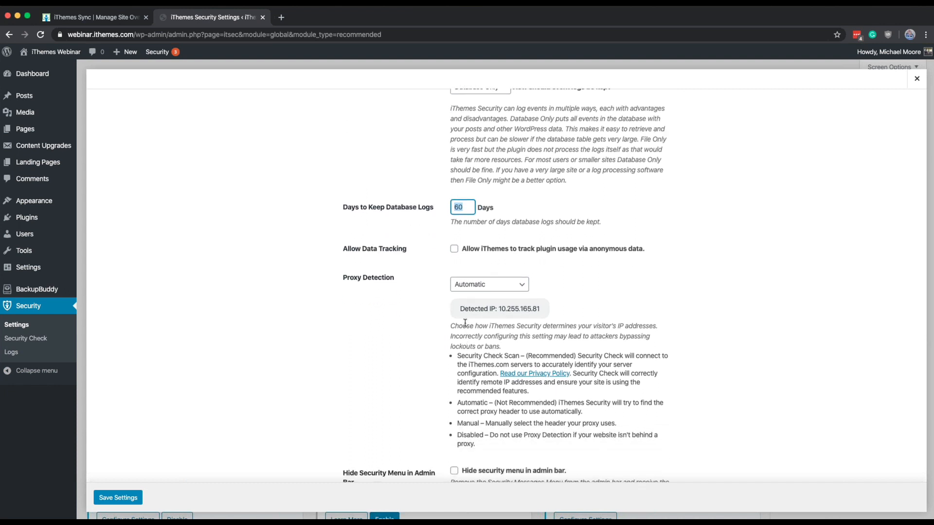
pyautogui.click(453, 250)
# Step: Keep Proxy Detection on Automatic and check the Security Admin Messages in the WordPress admin bar
pyautogui.scroll(-3, 529, 250)
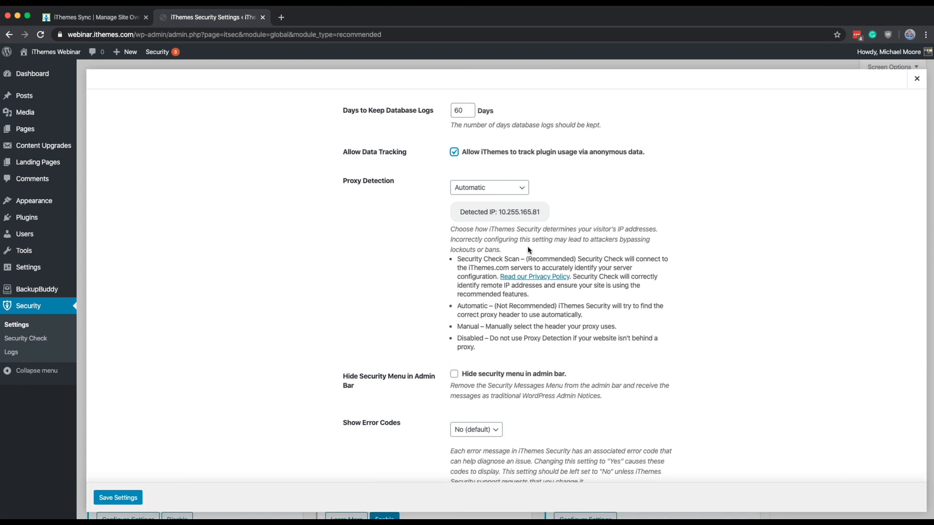
pyautogui.click(489, 188)
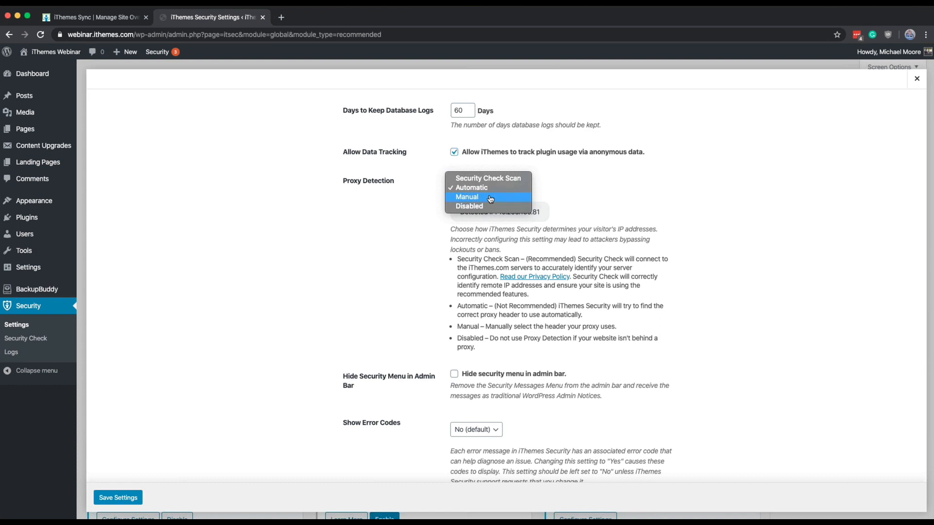
pyautogui.click(480, 188)
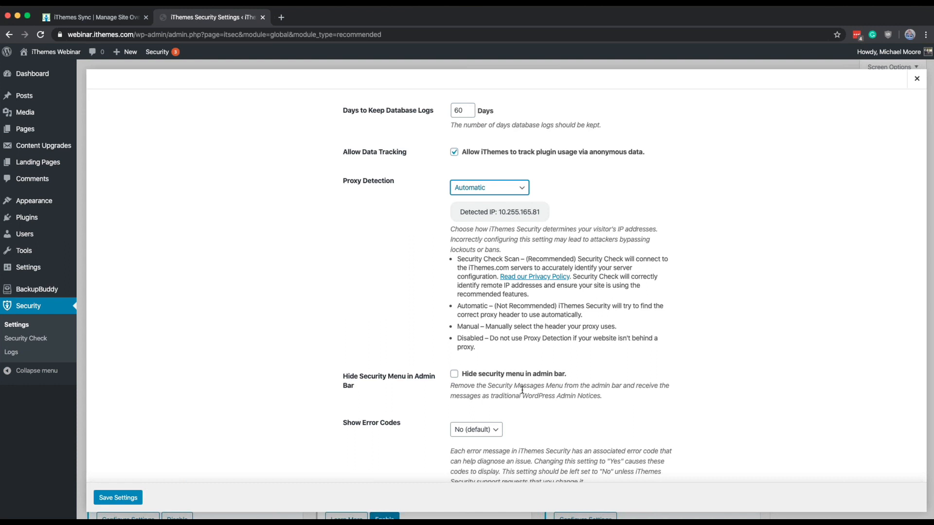
pyautogui.click(153, 53)
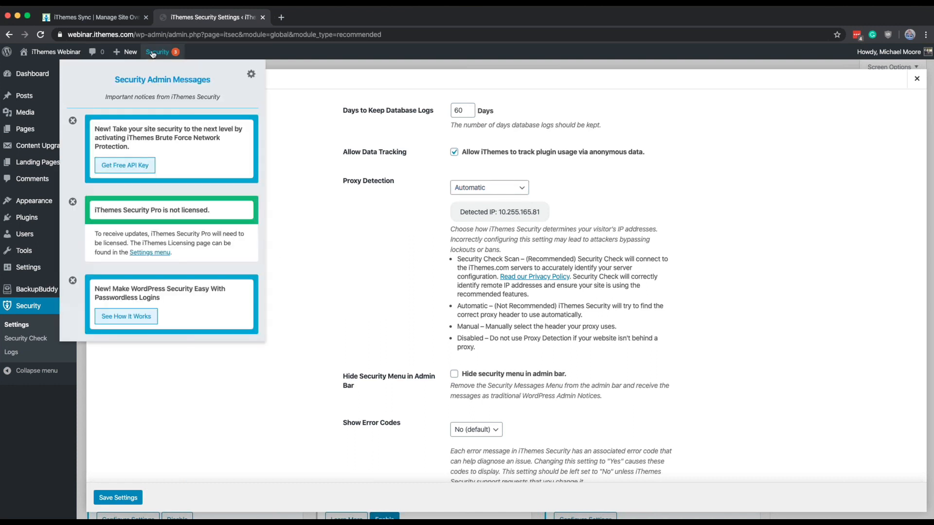
pyautogui.click(153, 53)
# Step: Set Enable Grade Report to Yes and save the Global Settings
pyautogui.scroll(-3, 345, 248)
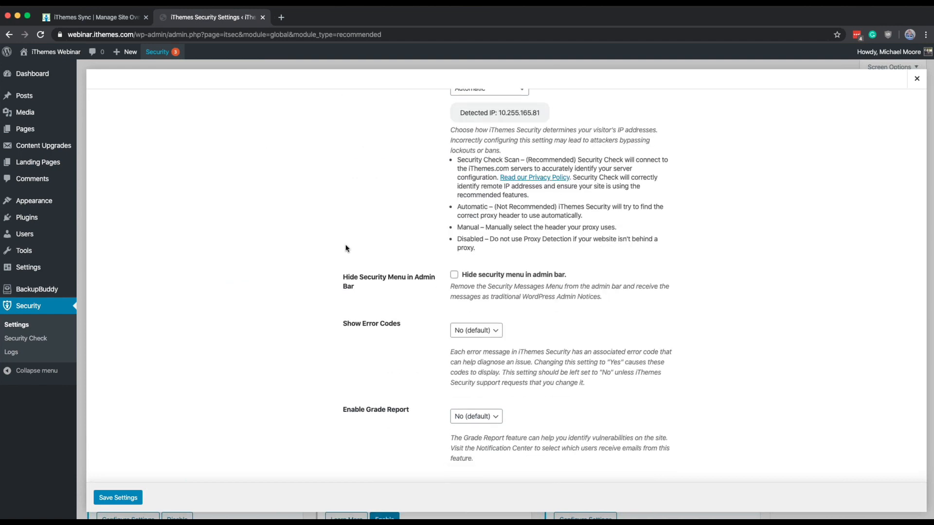
pyautogui.scroll(15, 345, 248)
pyautogui.scroll(-1, 346, 248)
pyautogui.scroll(6, 345, 248)
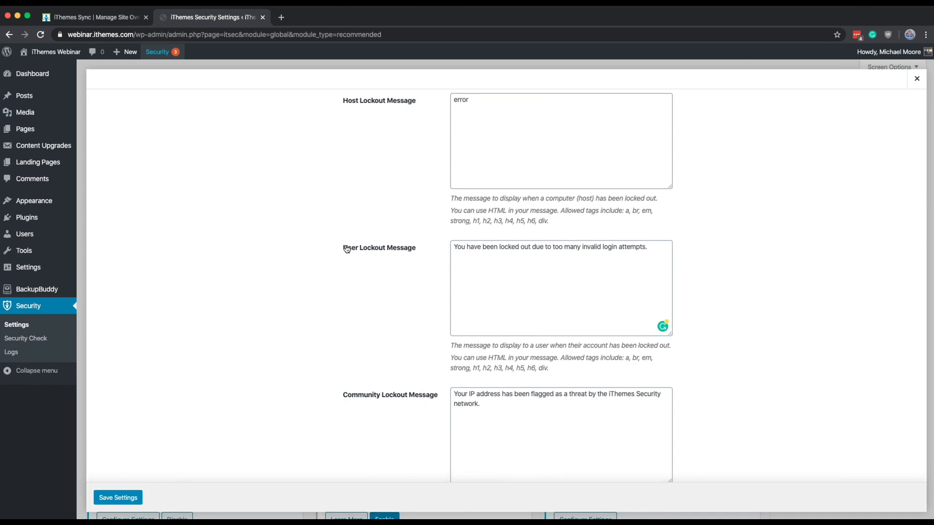
pyautogui.scroll(-10, 347, 248)
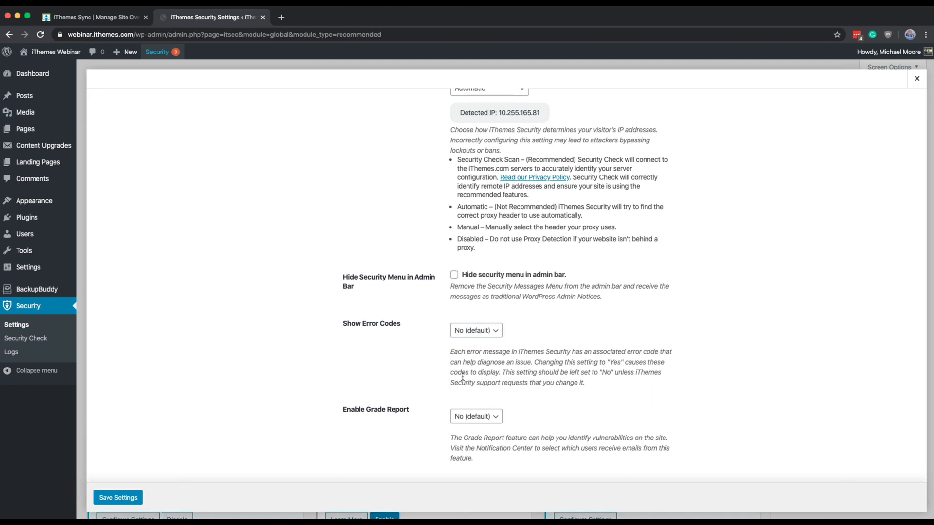
pyautogui.click(475, 418)
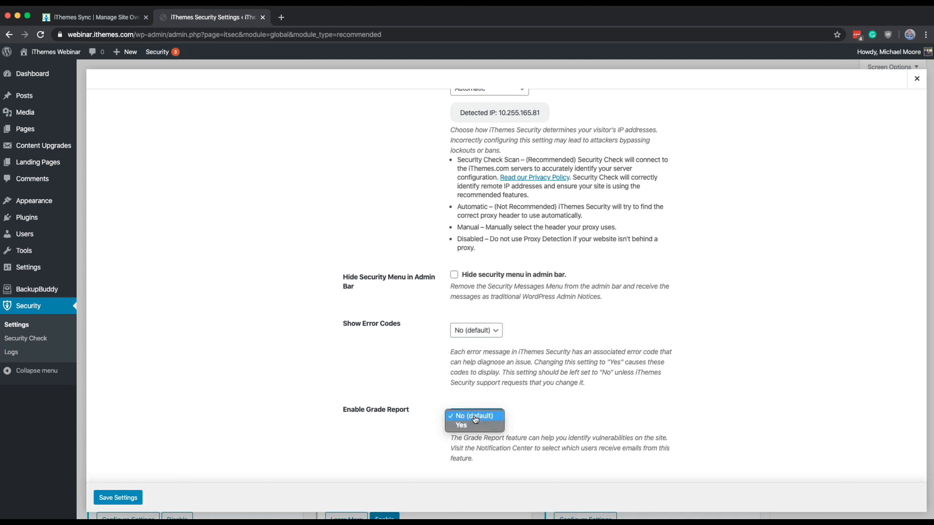
pyautogui.click(472, 426)
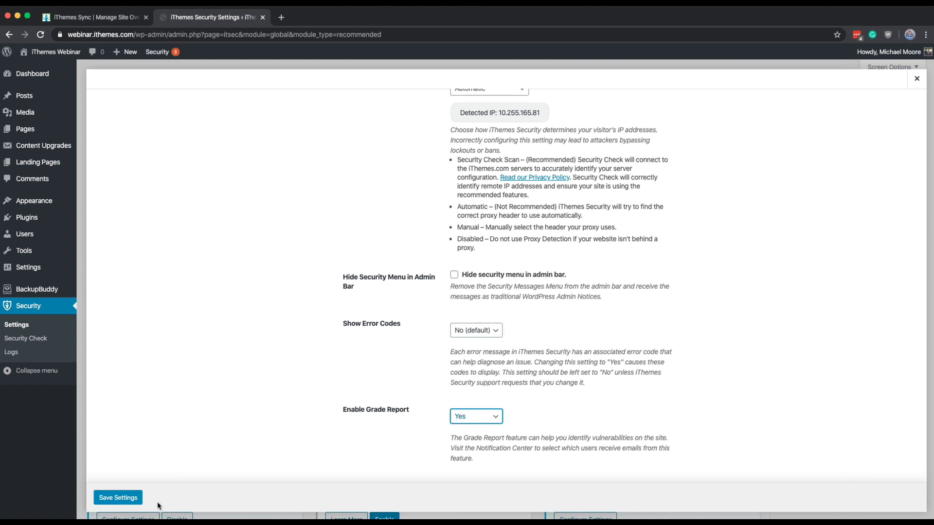
pyautogui.click(119, 498)
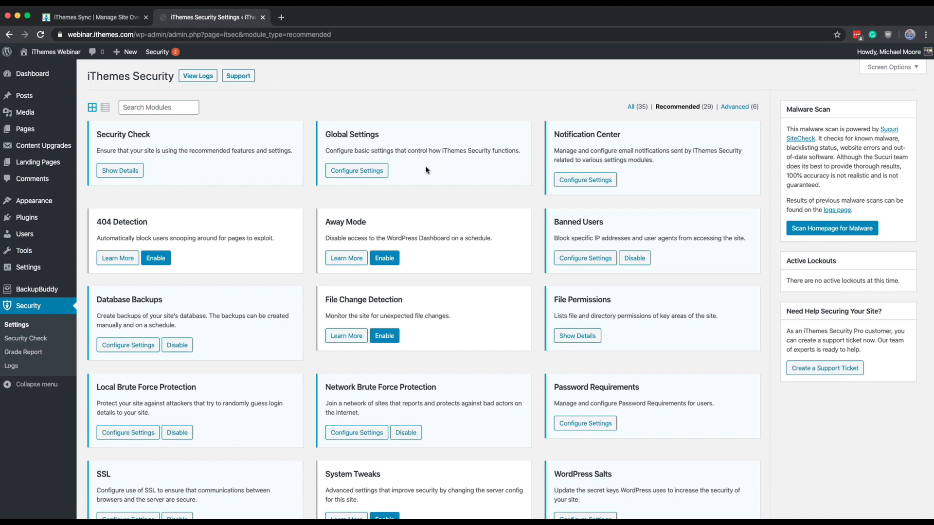
# Step: Recheck the Write to Files permission in the Global Settings module without changing it
pyautogui.click(365, 170)
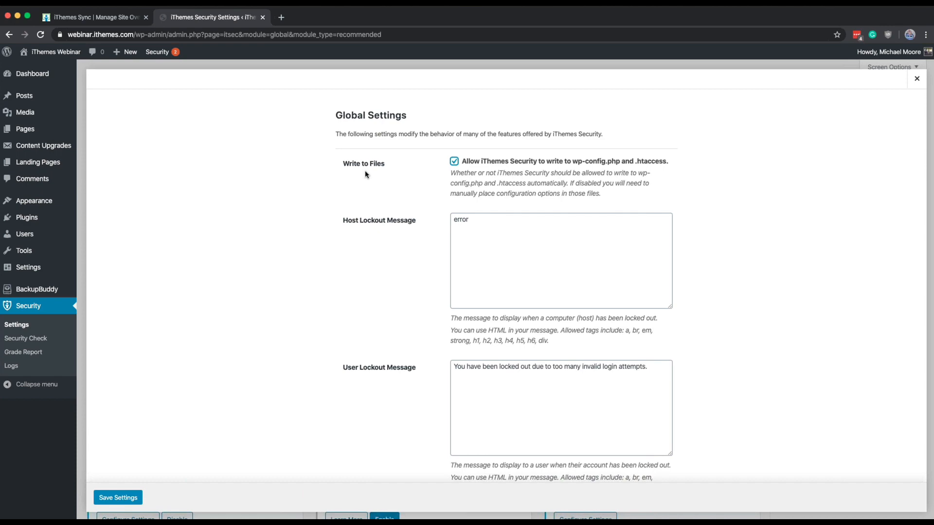
pyautogui.click(914, 79)
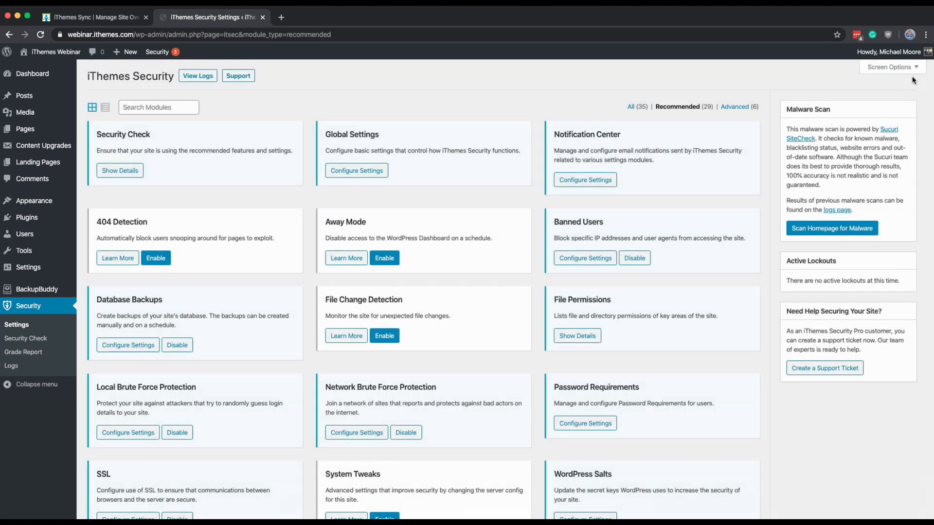
# Step: Examine the Server Config Rules and the wp-config.php Rules among the advanced modules
pyautogui.click(742, 109)
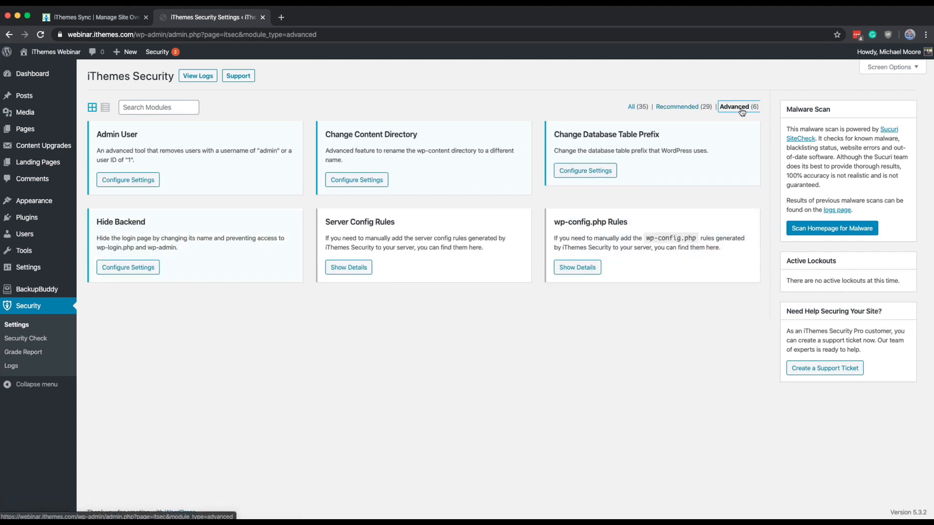
pyautogui.click(349, 267)
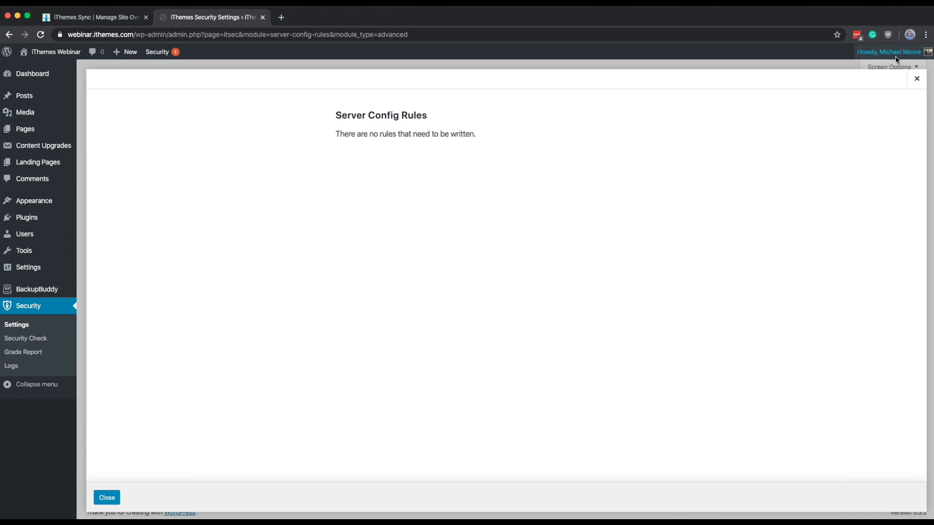
pyautogui.click(917, 85)
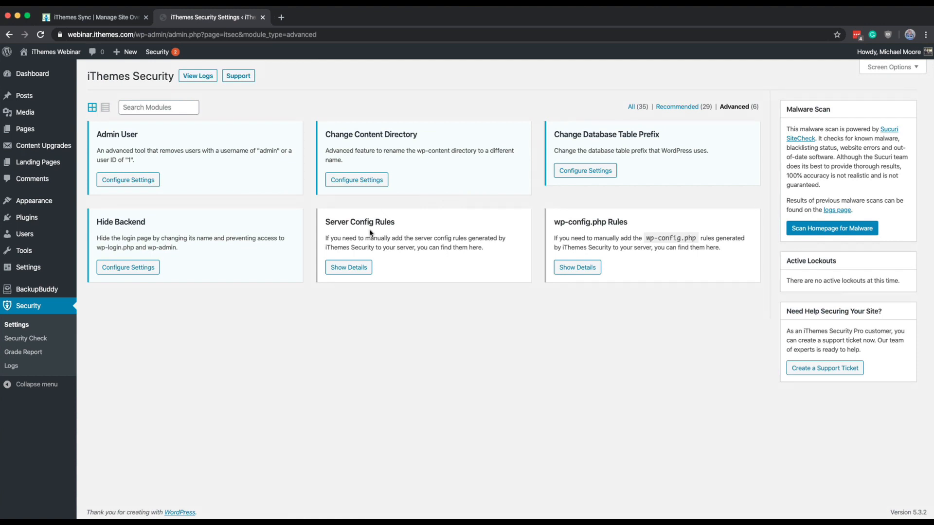
pyautogui.click(573, 268)
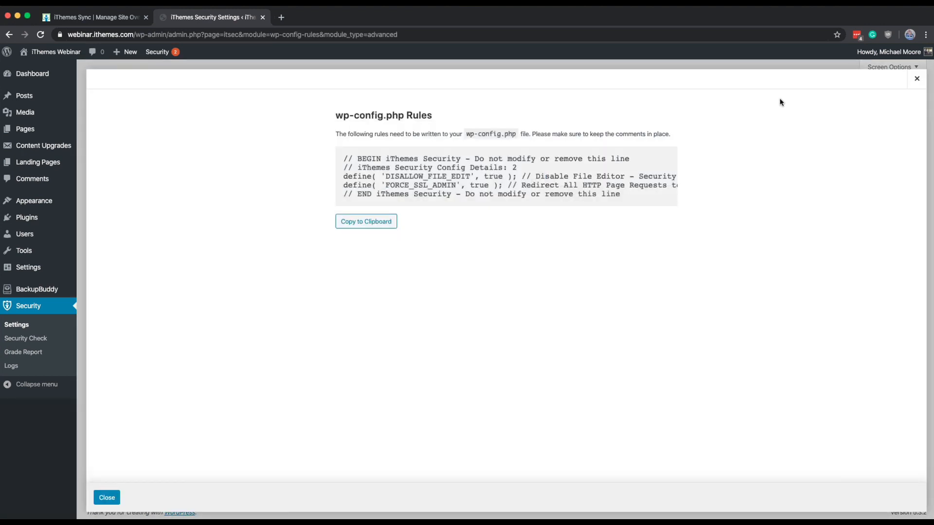
# Step: Return to the recommended modules and examine the lockout, logging and proxy options in Global Settings
pyautogui.click(916, 79)
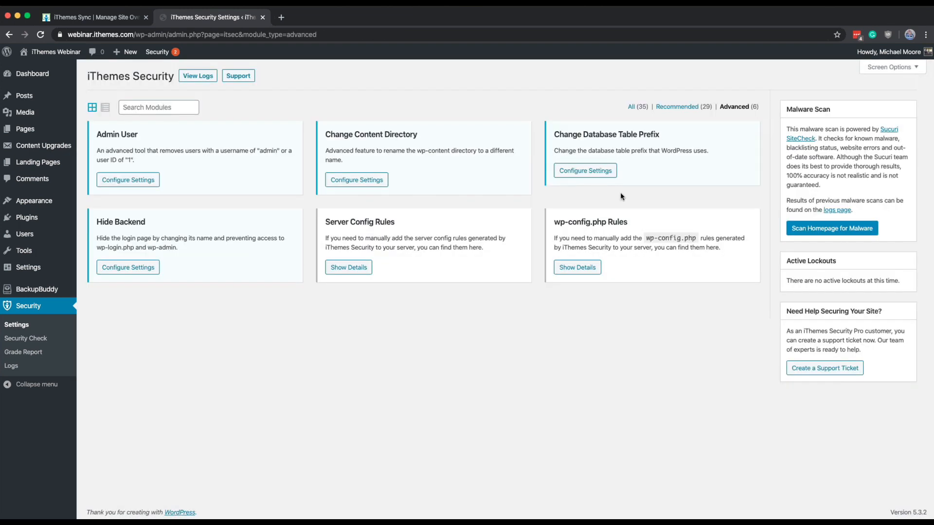
pyautogui.click(688, 109)
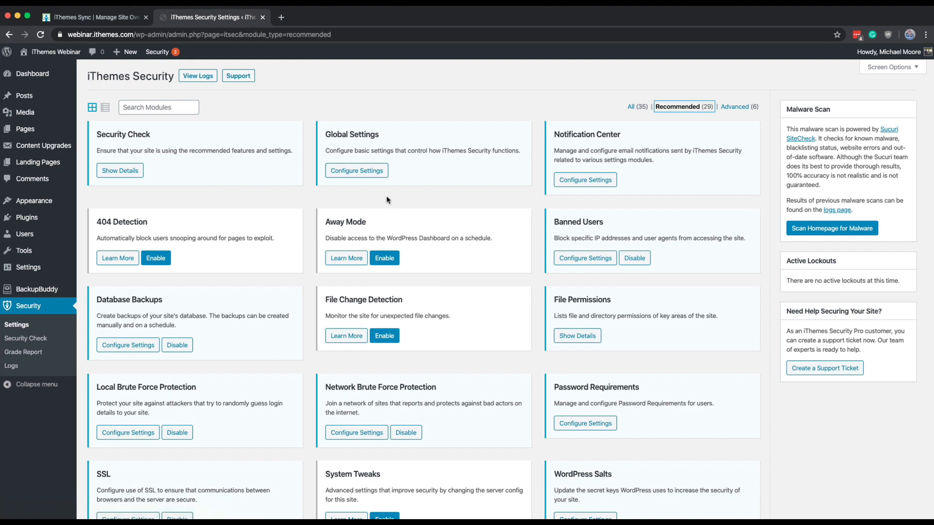
pyautogui.click(348, 174)
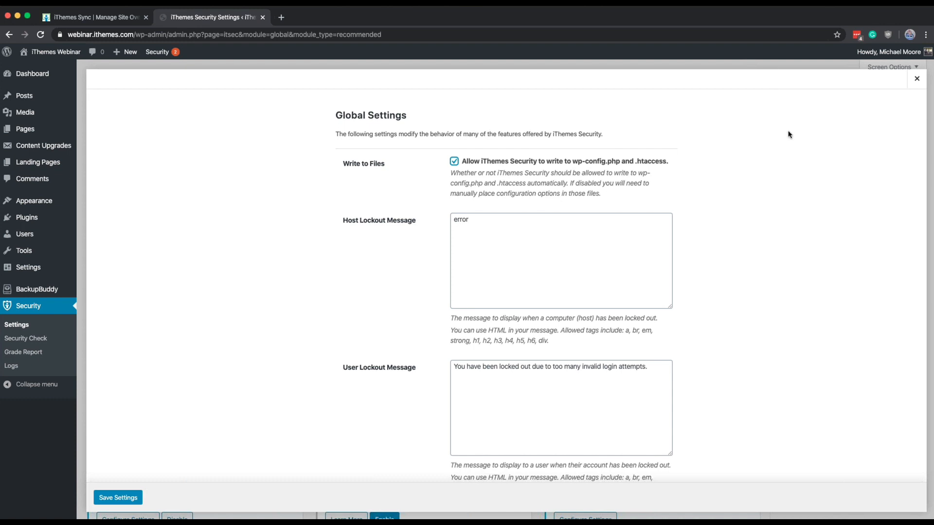
pyautogui.scroll(-15, 788, 134)
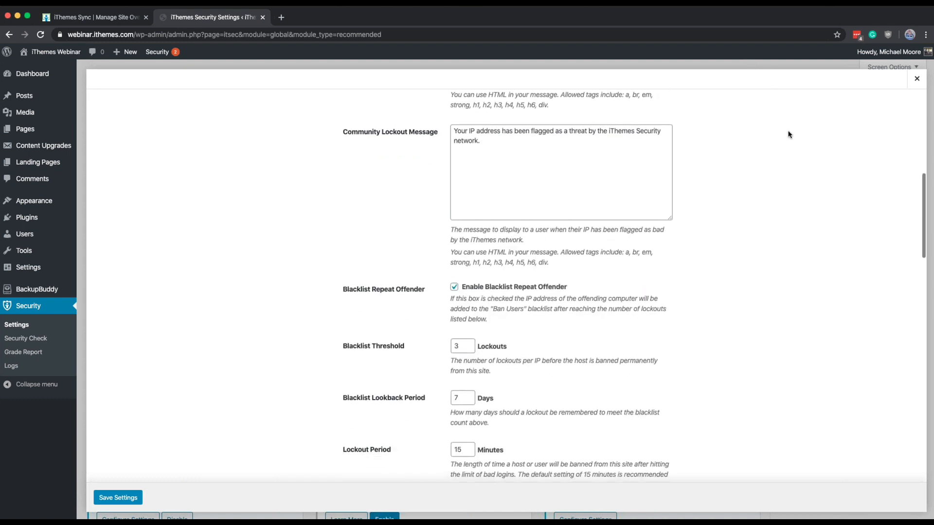
pyautogui.scroll(-5, 788, 135)
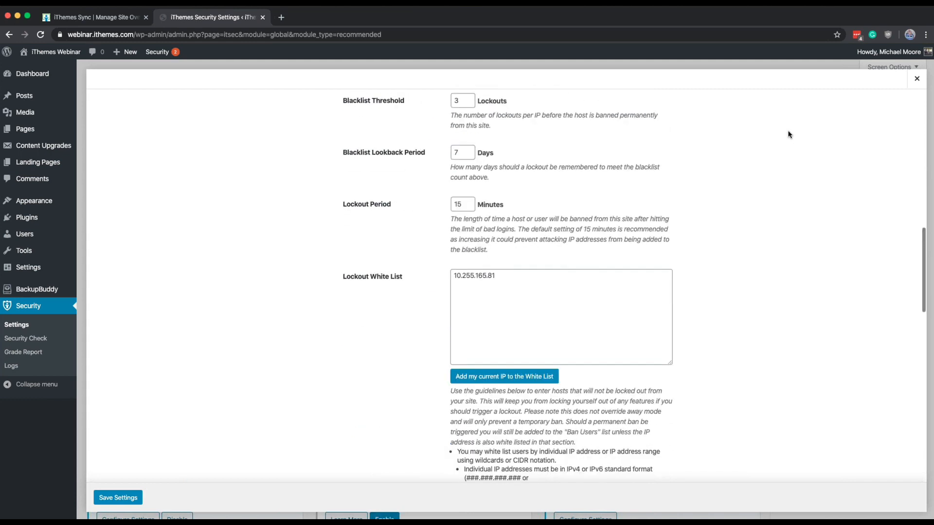
pyautogui.scroll(-6, 789, 134)
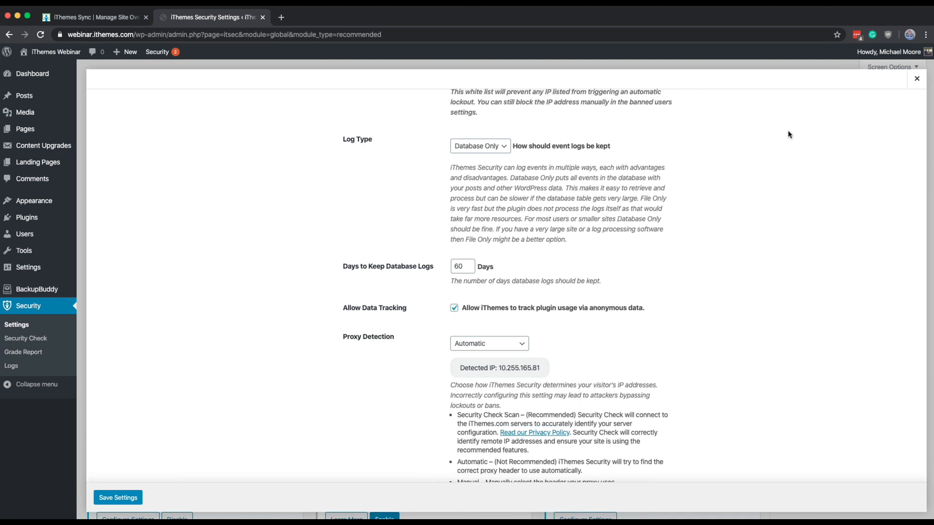
pyautogui.scroll(-2, 732, 264)
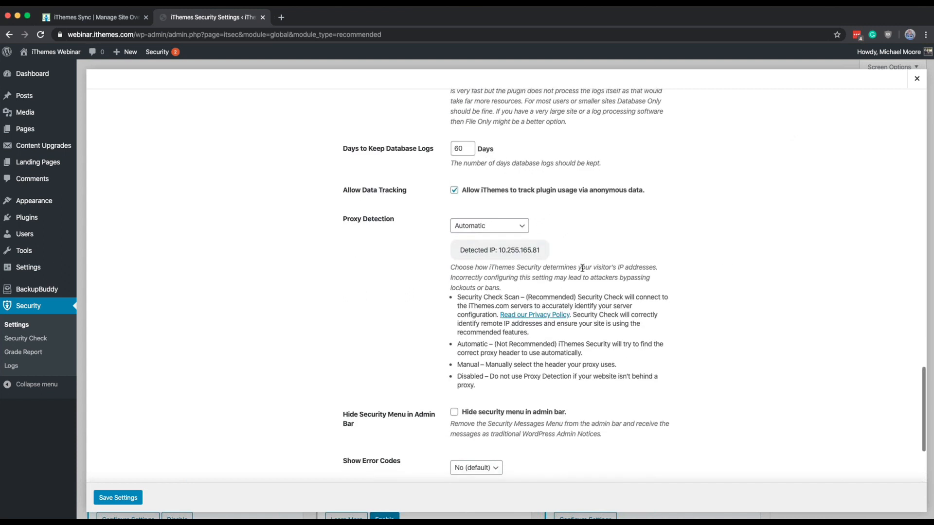
# Step: Set Proxy Detection to Security Check Scan, run the scan and close the Global Settings
pyautogui.click(524, 231)
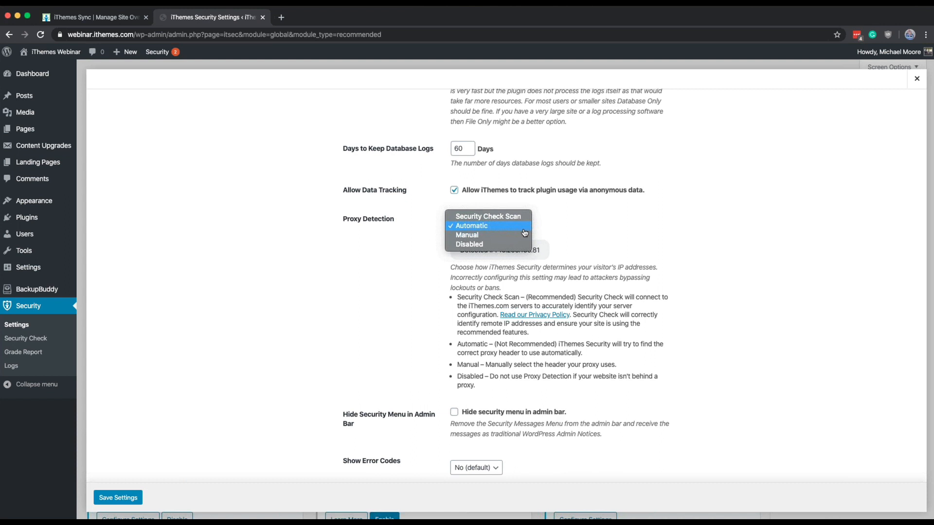
pyautogui.click(625, 307)
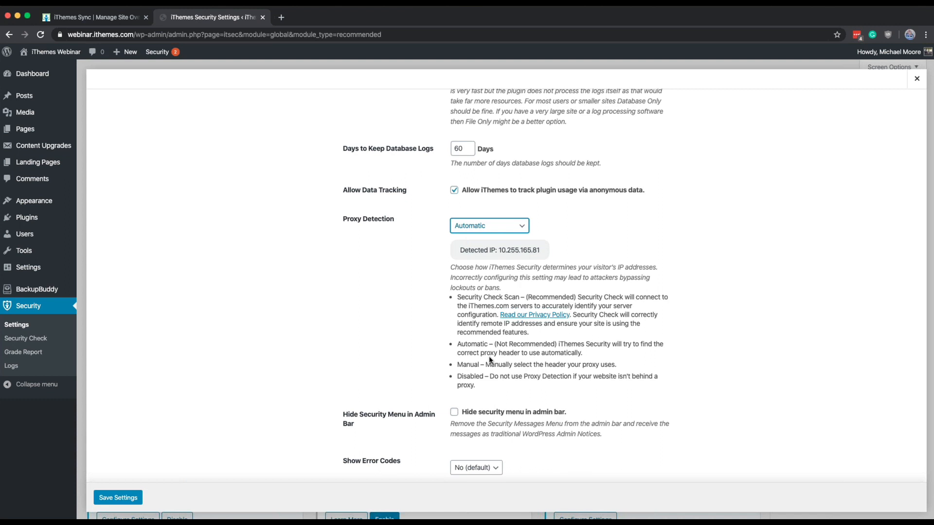
pyautogui.click(469, 323)
pyautogui.click(490, 231)
pyautogui.click(485, 216)
pyautogui.click(564, 226)
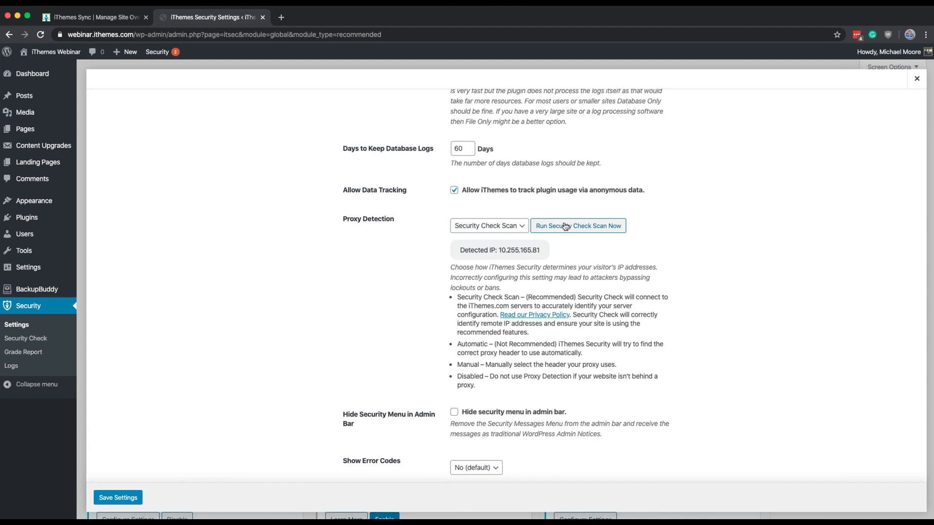
pyautogui.click(917, 79)
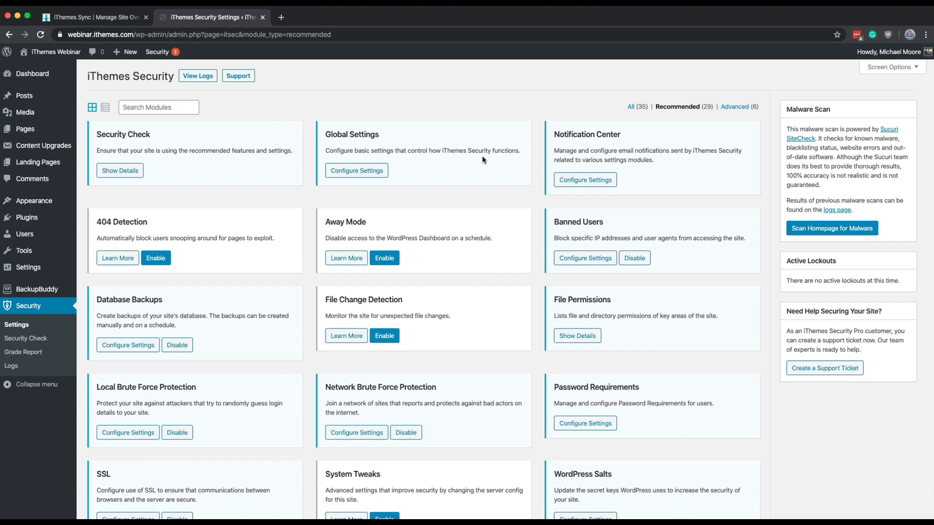
# Step: In the Notification Center, replace All Administrator users with the site owner's own account as the default recipient
pyautogui.click(585, 180)
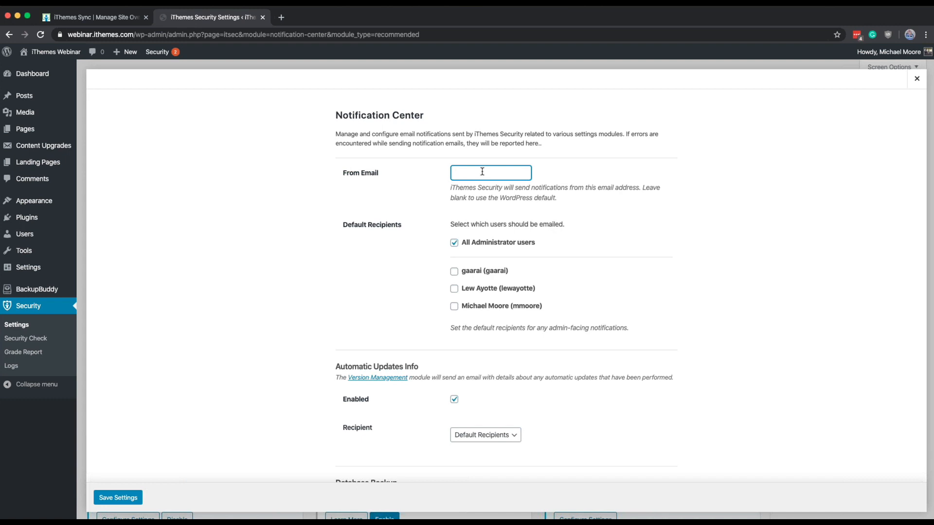
pyautogui.scroll(-3, 482, 171)
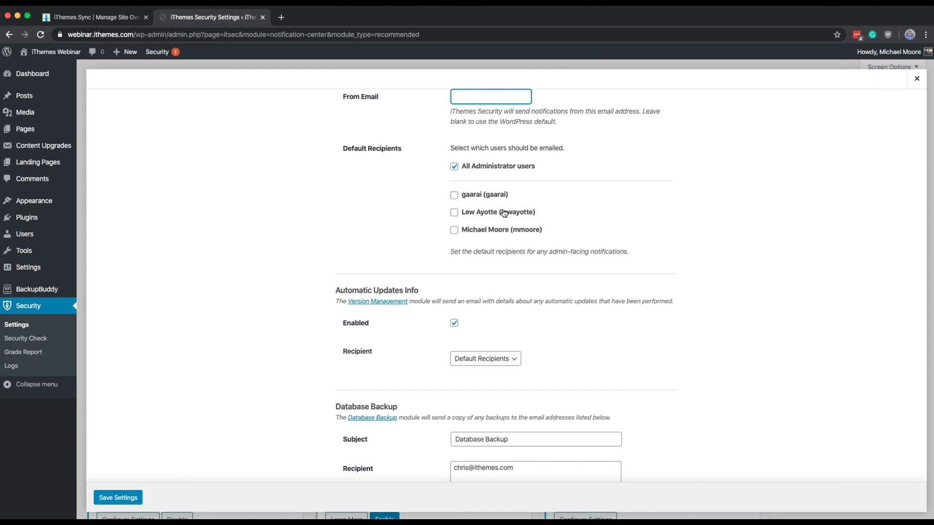
pyautogui.click(454, 167)
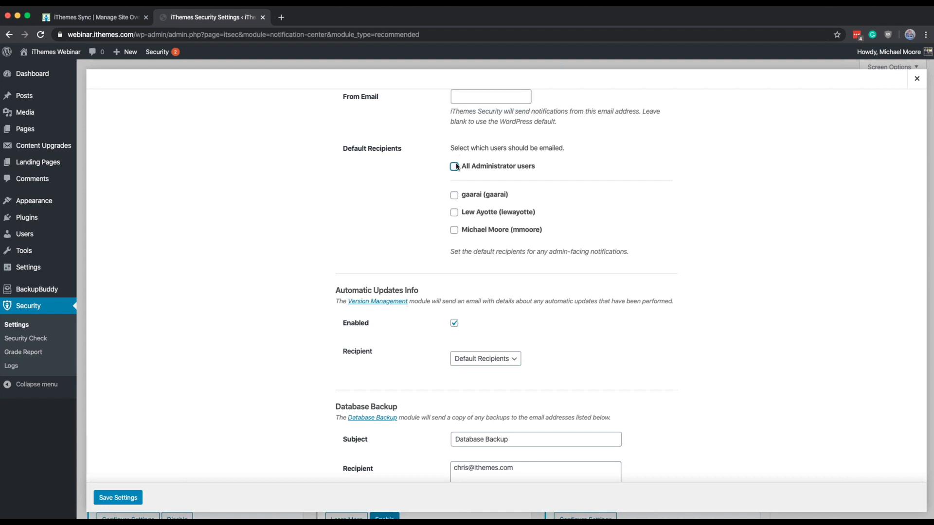
pyautogui.click(461, 228)
# Step: Set the recipient of the Automatic Updates Info notification to Custom
pyautogui.scroll(-2, 453, 249)
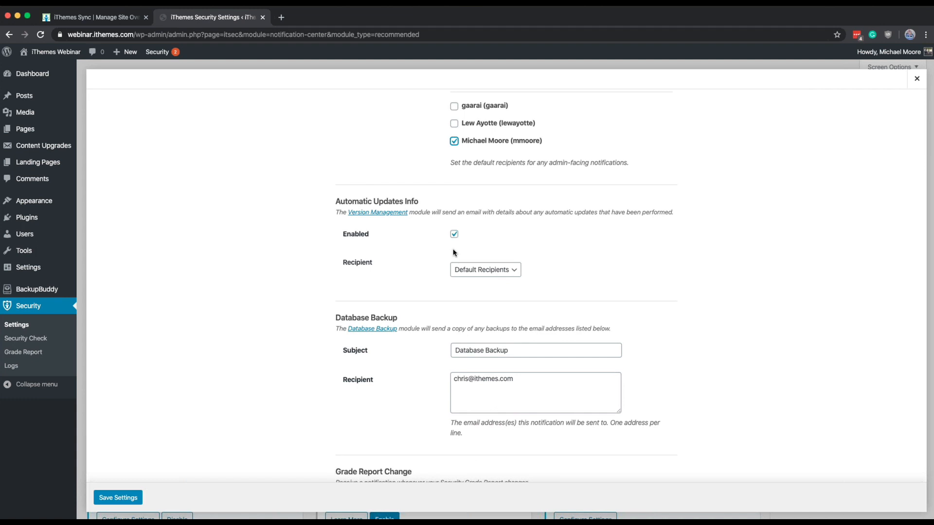
pyautogui.click(471, 270)
pyautogui.click(470, 269)
pyautogui.click(471, 281)
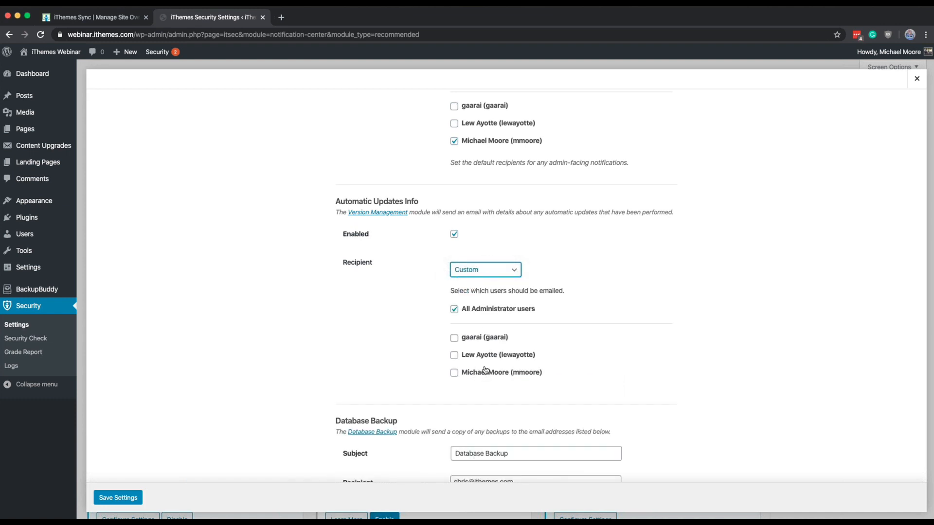
# Step: Review the Magic Links email templates and the remaining notifications, and save the Notification Center settings
pyautogui.scroll(-12, 484, 369)
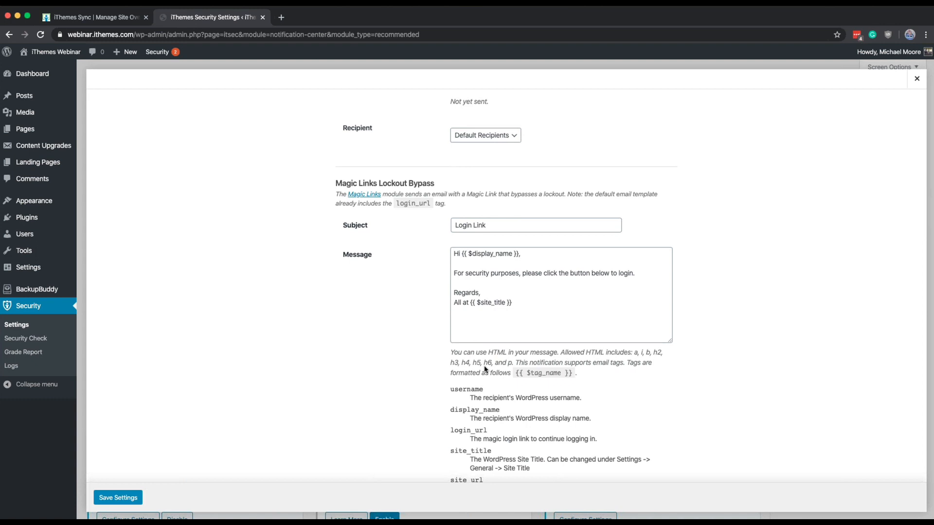
pyautogui.scroll(-3, 518, 391)
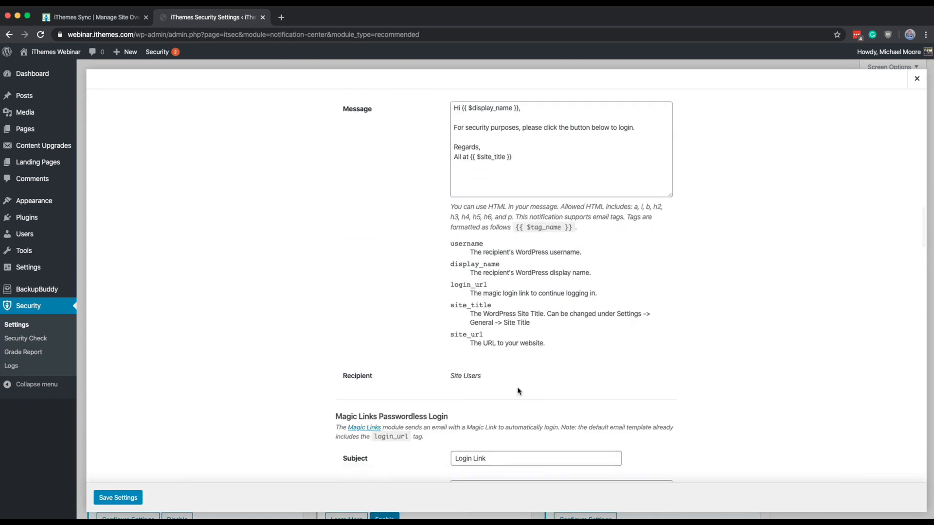
pyautogui.scroll(1, 518, 389)
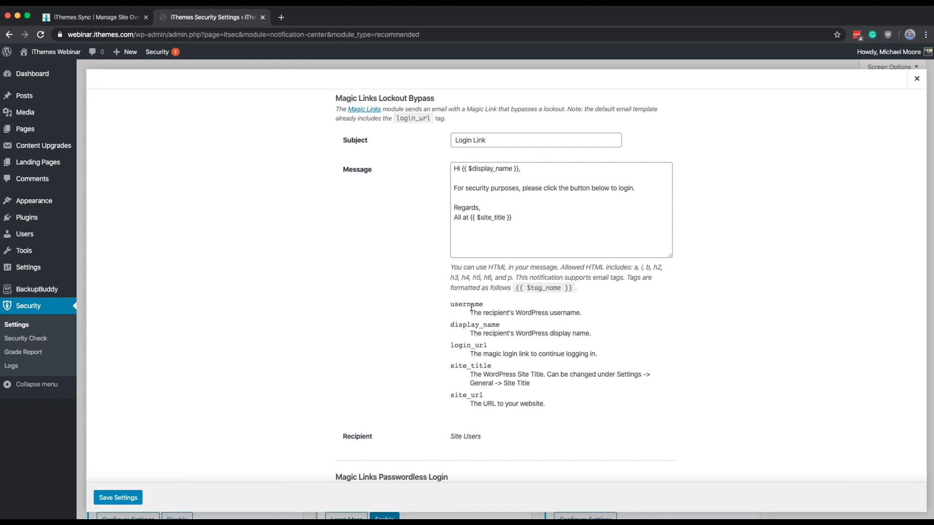
pyautogui.scroll(-3, 471, 308)
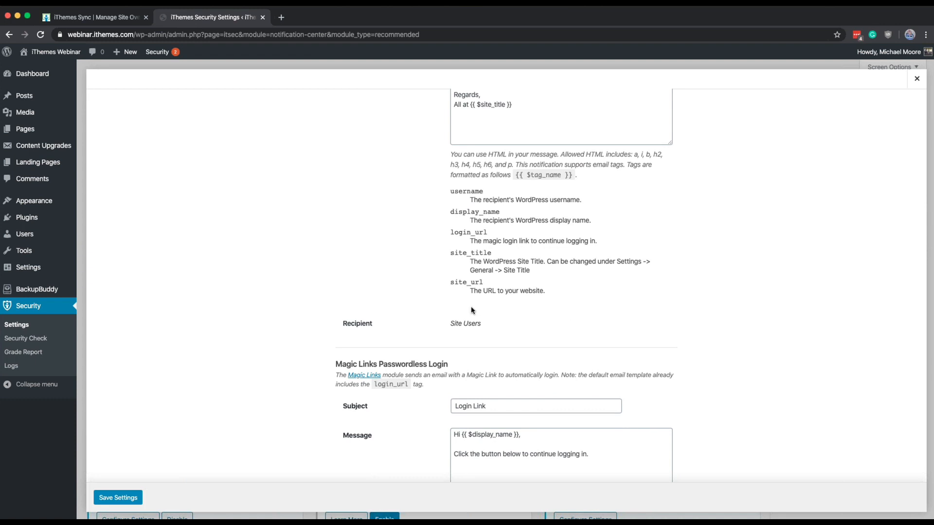
pyautogui.scroll(-5, 470, 310)
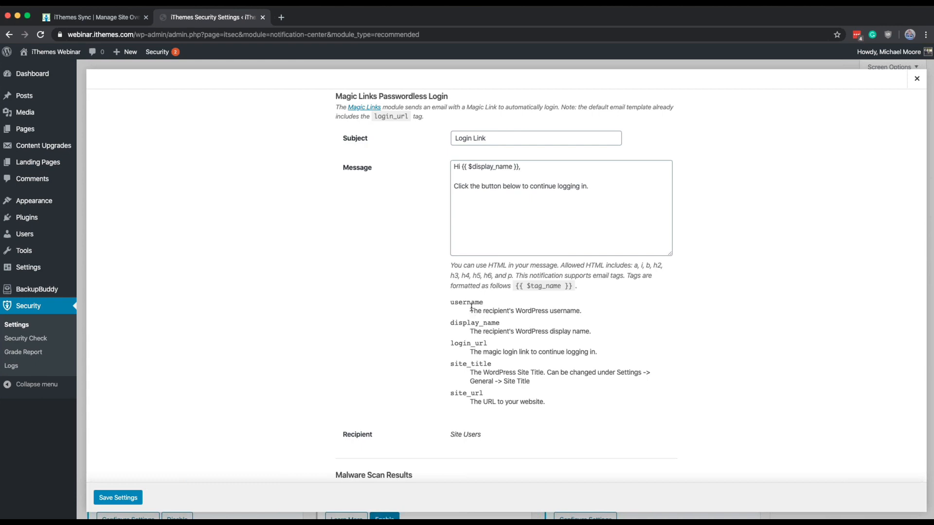
pyautogui.scroll(-10, 471, 308)
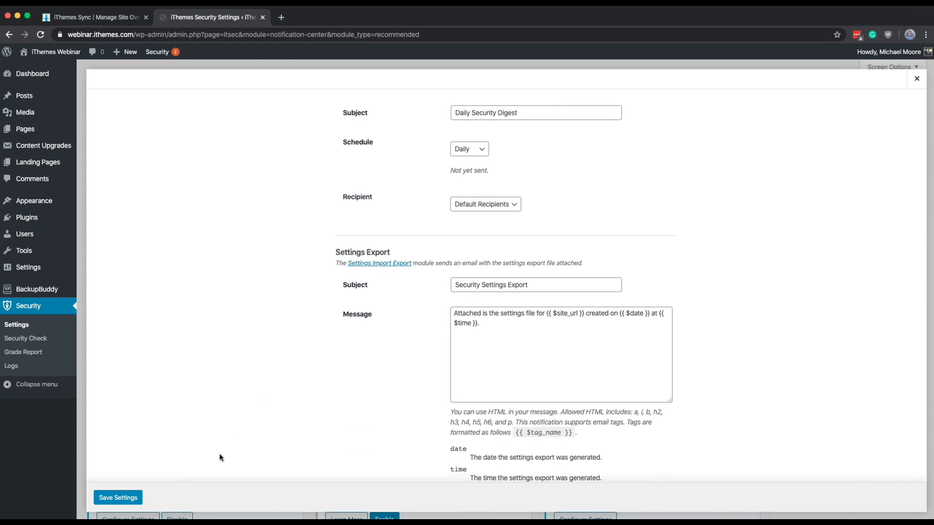
pyautogui.click(127, 501)
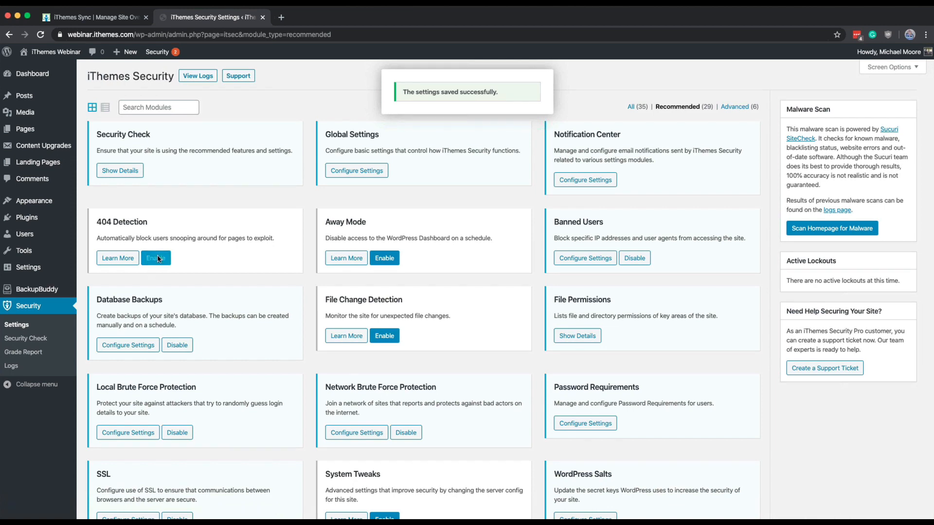
# Step: Enable the 404 Detection module and check its Minutes to Remember 404 Error and Error Threshold values
pyautogui.click(146, 259)
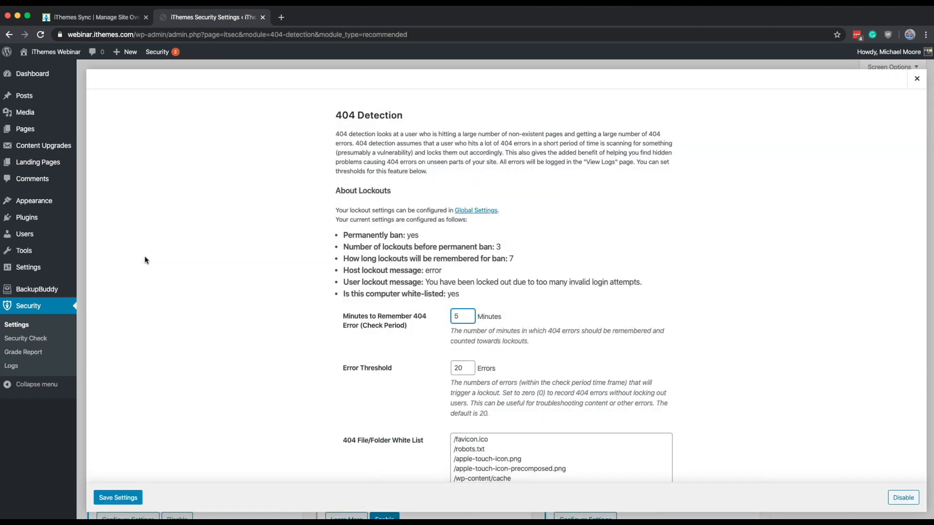
pyautogui.scroll(-3, 179, 194)
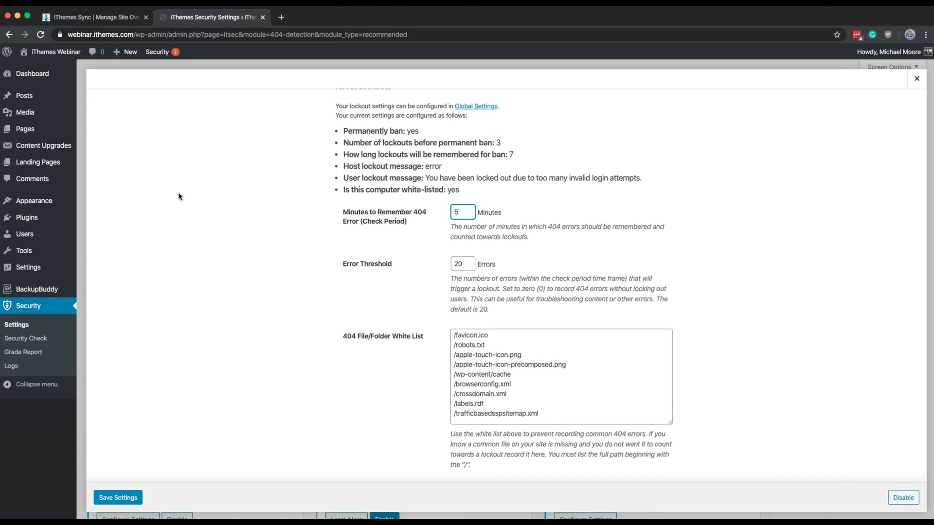
pyautogui.doubleClick(457, 206)
pyautogui.doubleClick(460, 266)
pyautogui.doubleClick(466, 219)
pyautogui.doubleClick(468, 265)
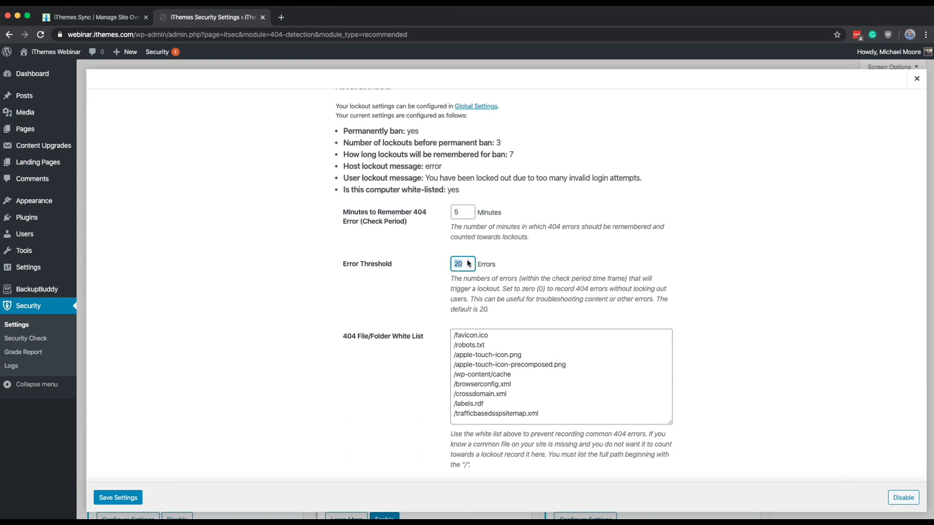
pyautogui.doubleClick(465, 213)
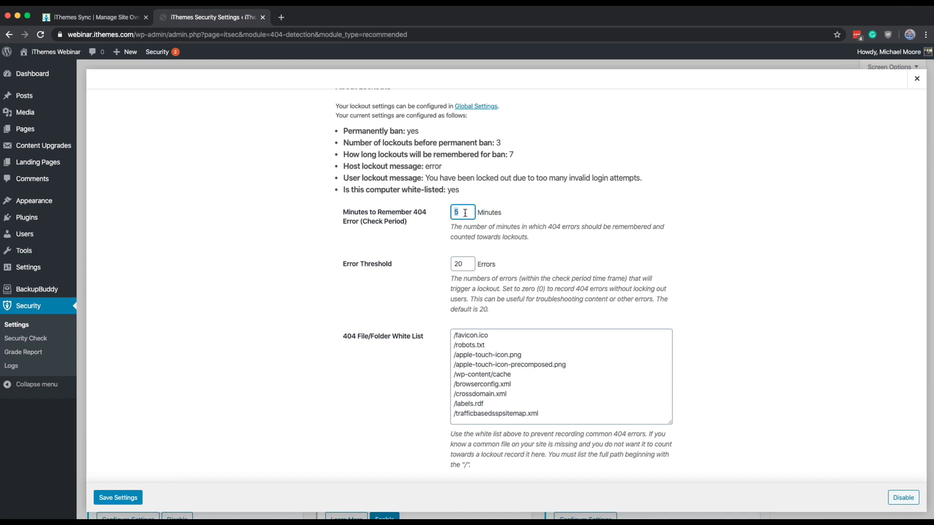
pyautogui.doubleClick(462, 264)
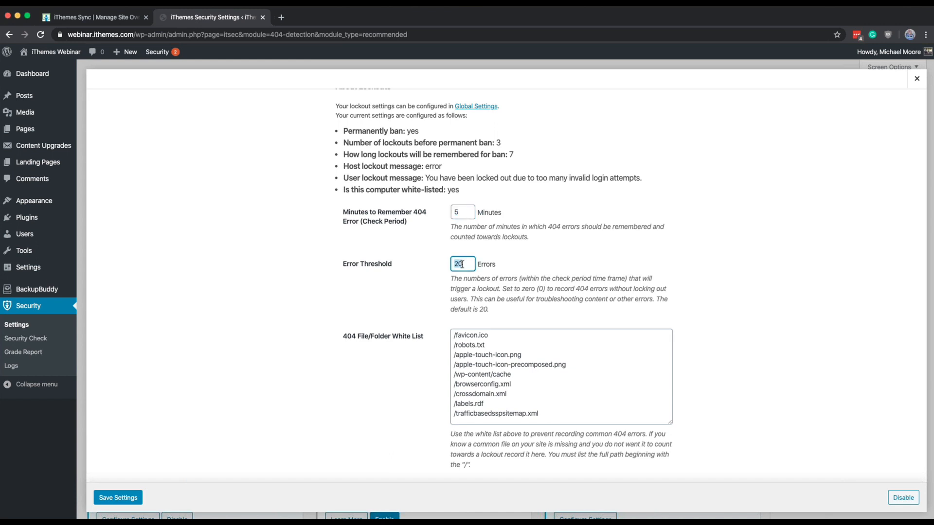
# Step: Examine the Ignored File Types and the 404 File/Folder White List, placing the cursor after the white list's last entry
pyautogui.scroll(-1, 462, 264)
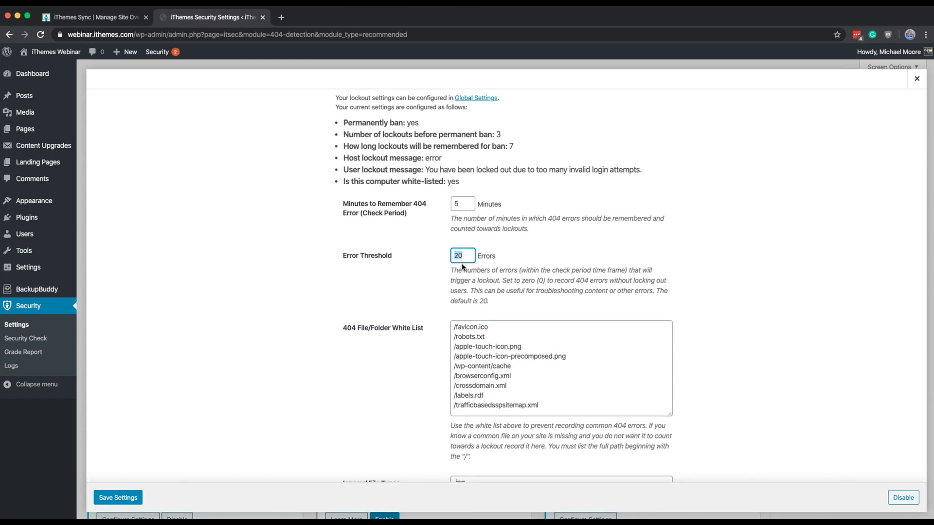
pyautogui.scroll(-3, 462, 266)
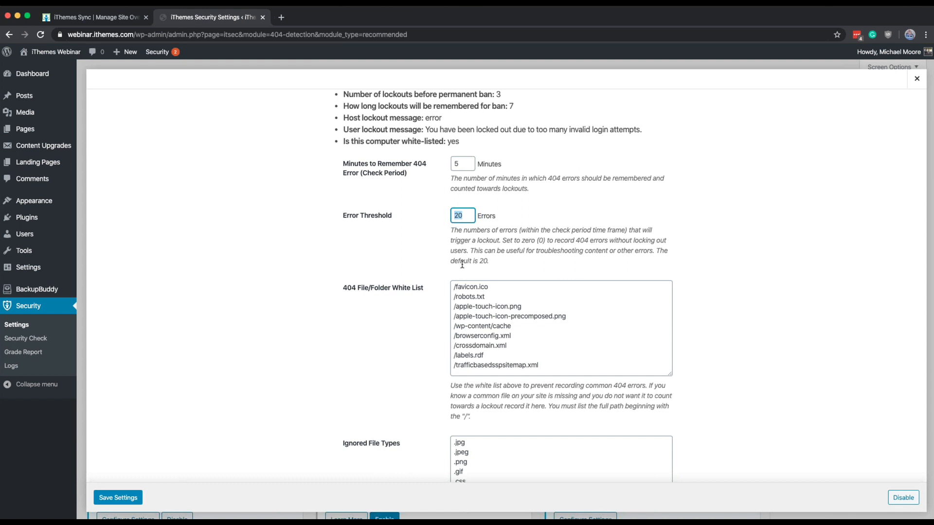
pyautogui.scroll(-2, 462, 264)
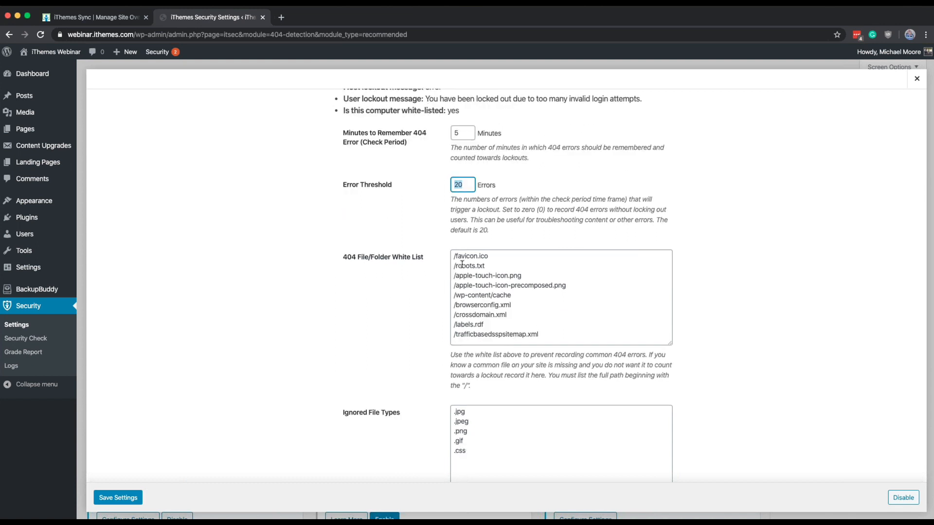
pyautogui.scroll(-4, 462, 264)
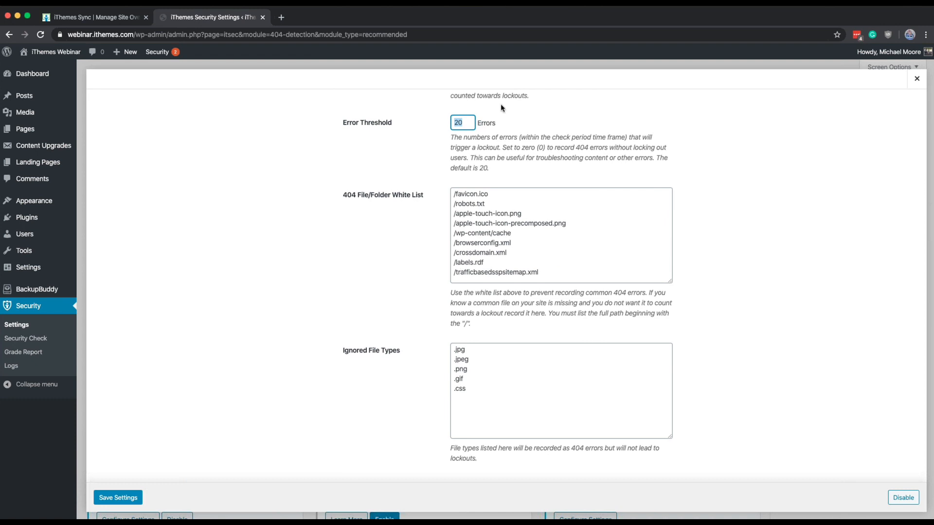
pyautogui.scroll(4, 500, 103)
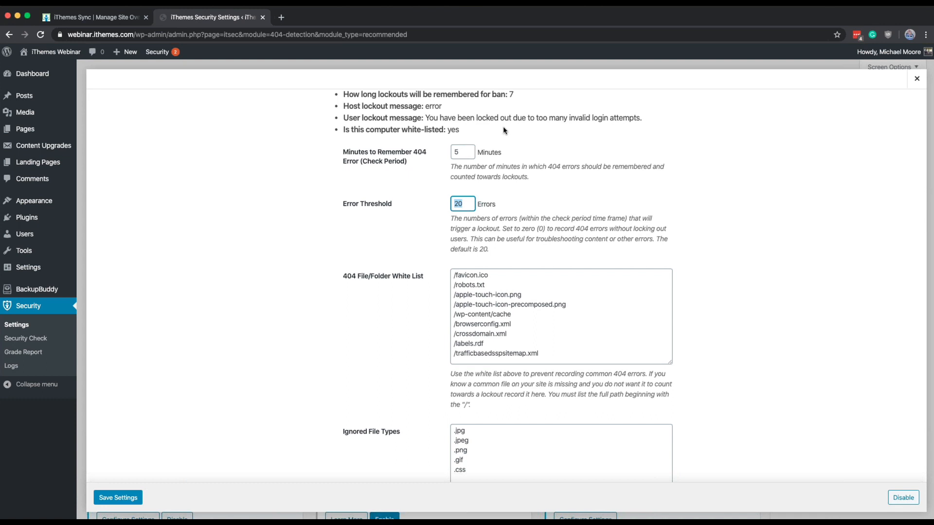
pyautogui.scroll(-2, 459, 294)
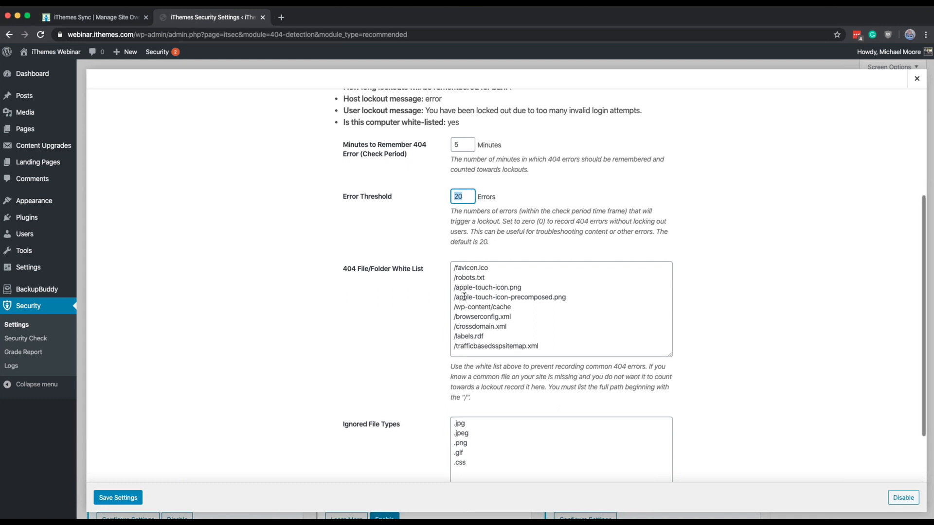
pyautogui.click(540, 306)
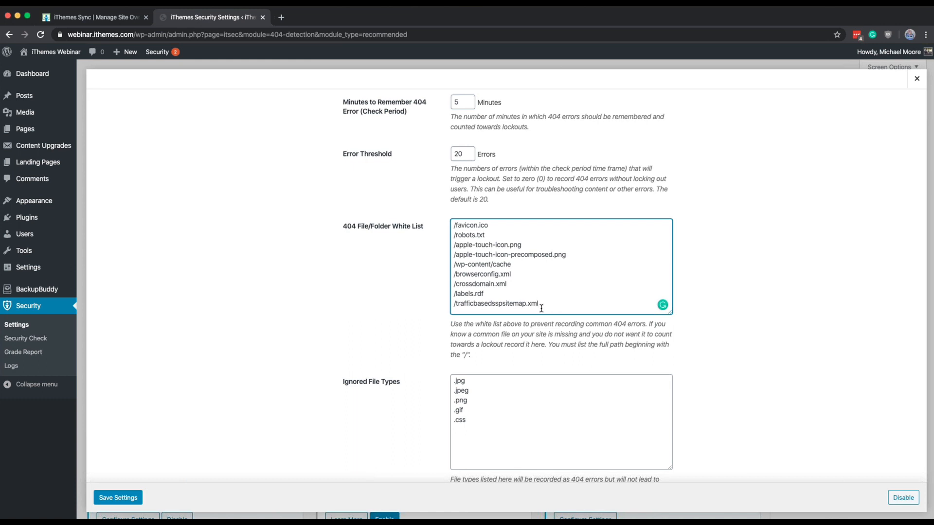
# Step: Check the Ignored File Types list and save the 404 Detection settings
pyautogui.scroll(-1, 541, 424)
pyautogui.click(542, 423)
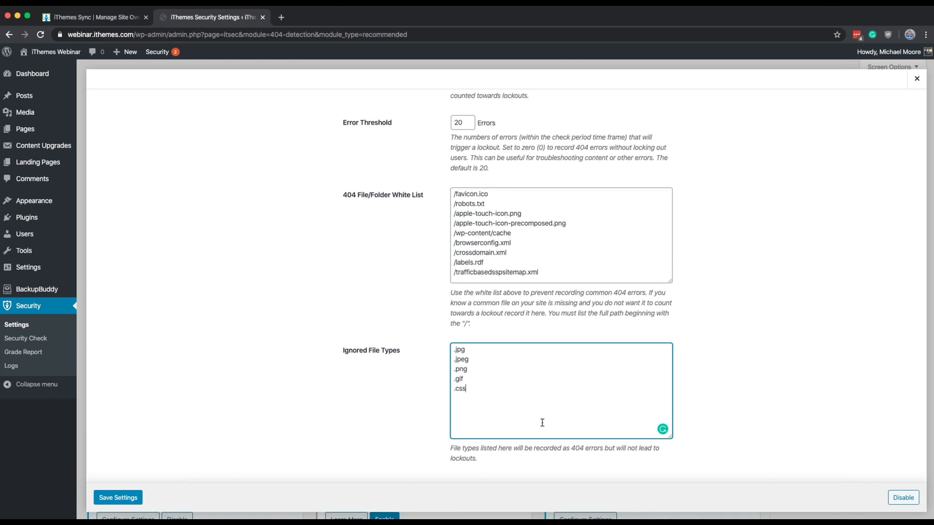
pyautogui.doubleClick(473, 355)
pyautogui.click(466, 347)
pyautogui.click(115, 501)
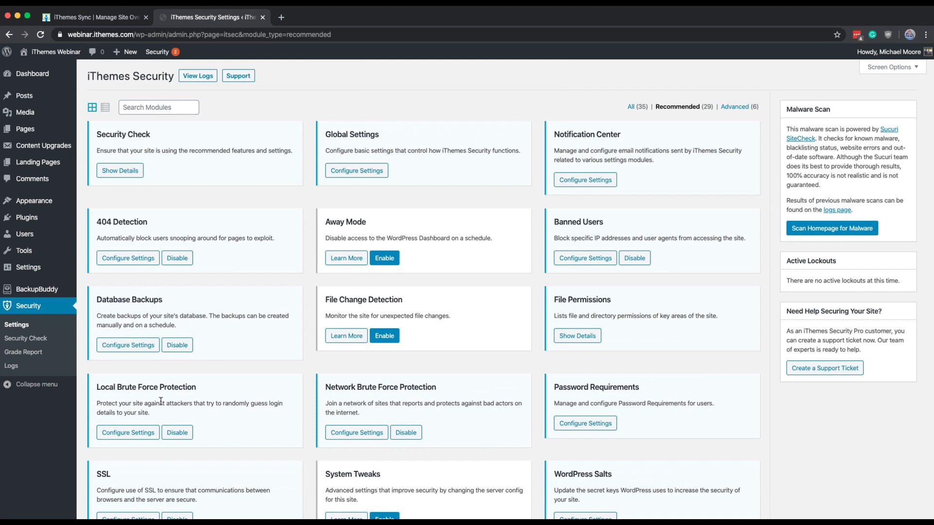
# Step: Reopen the 404 Detection settings, review the Error Threshold, white list and Ignored File Types, and close them
pyautogui.click(130, 262)
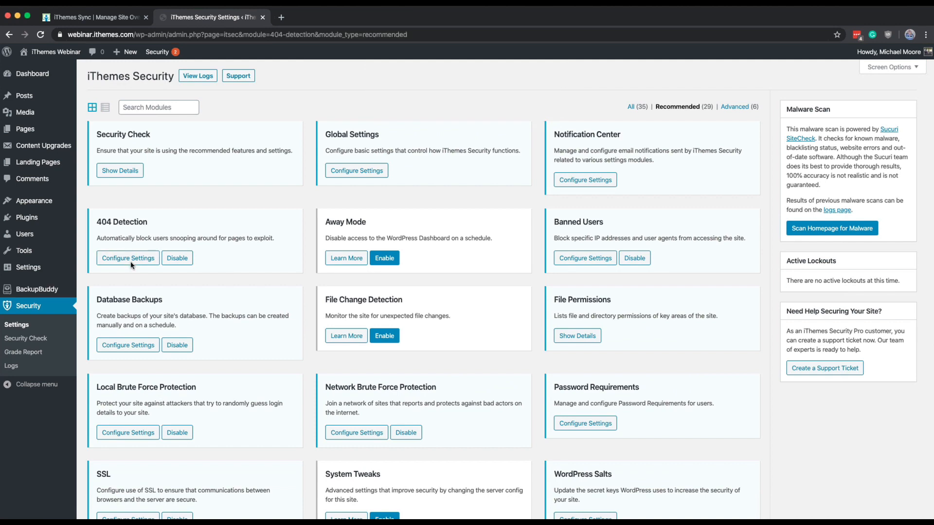
pyautogui.scroll(-5, 130, 265)
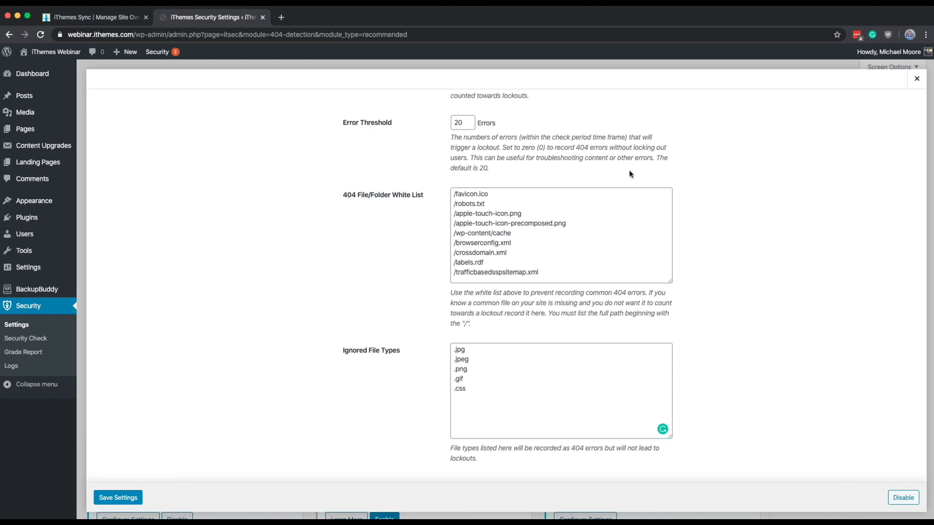
pyautogui.click(913, 84)
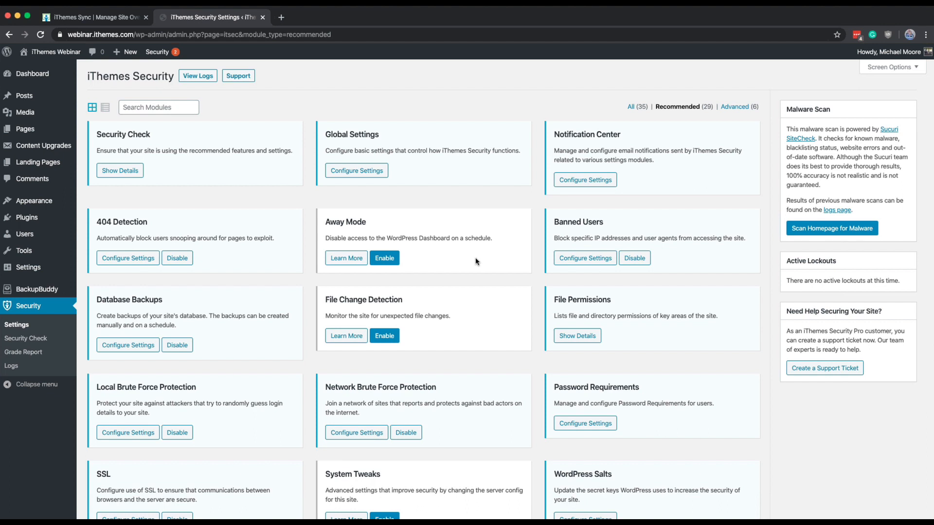
# Step: Enable the Away Mode module, review its restriction type, start time and end time, and close its settings
pyautogui.click(388, 258)
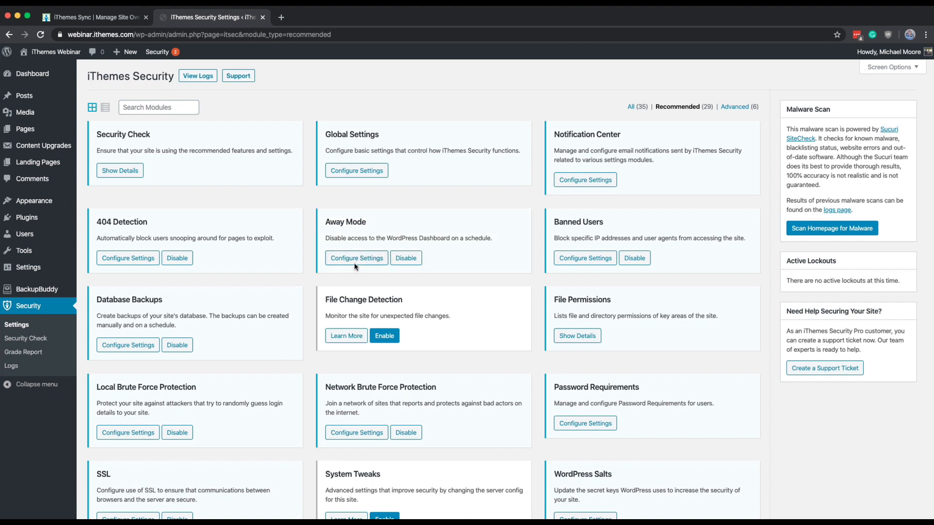
pyautogui.click(355, 265)
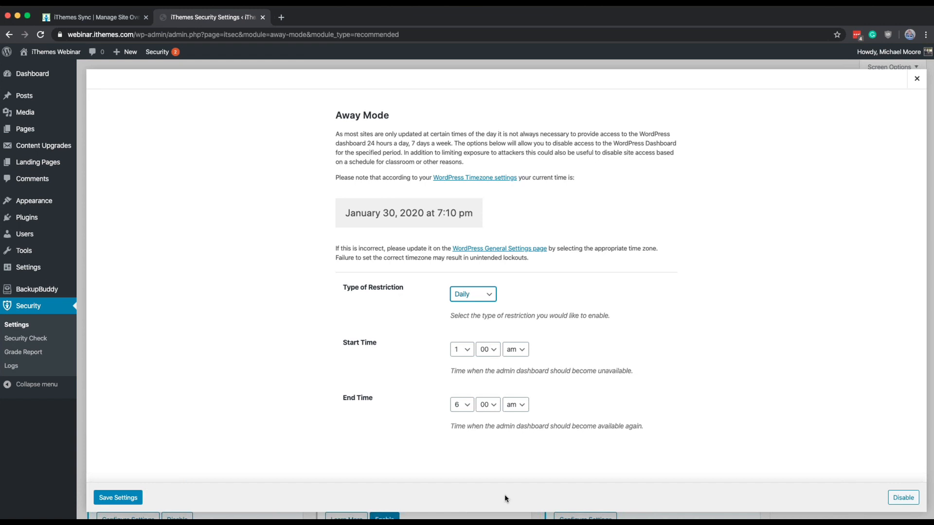
pyautogui.click(415, 329)
pyautogui.click(916, 86)
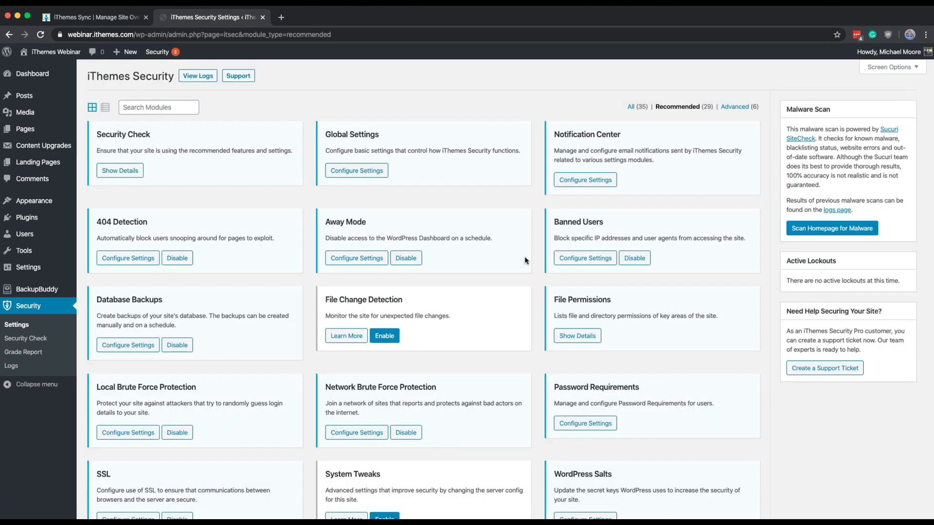
# Step: Check the site's Security section in iThemes Sync, and save the Away Mode settings in WordPress with their Daily restriction
pyautogui.click(564, 258)
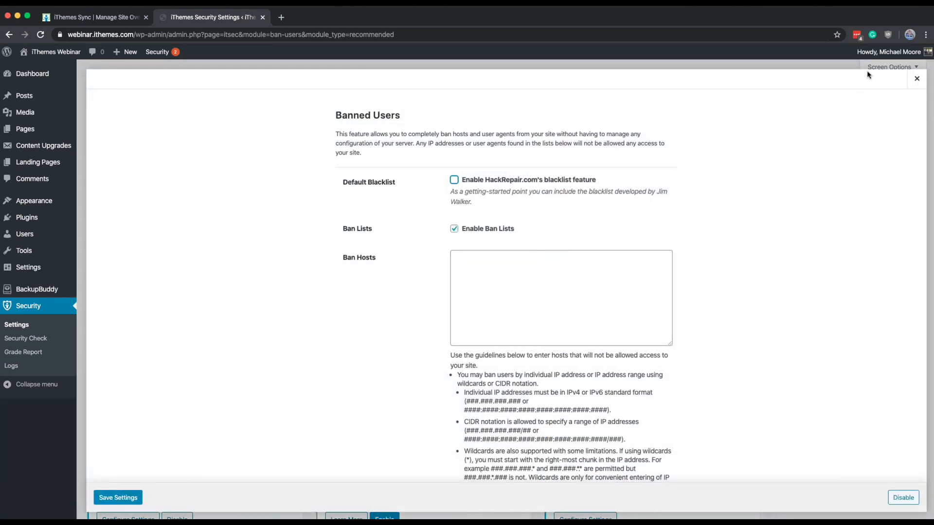
pyautogui.click(916, 79)
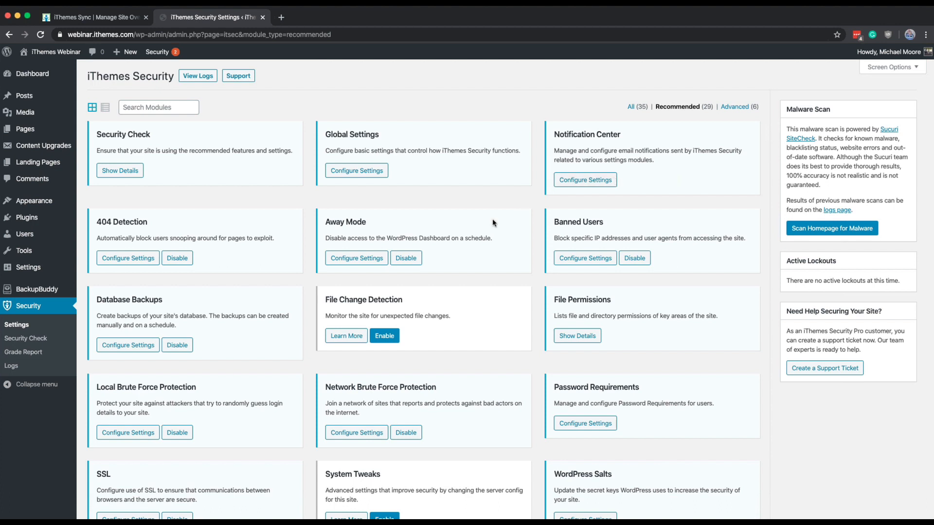
pyautogui.click(382, 260)
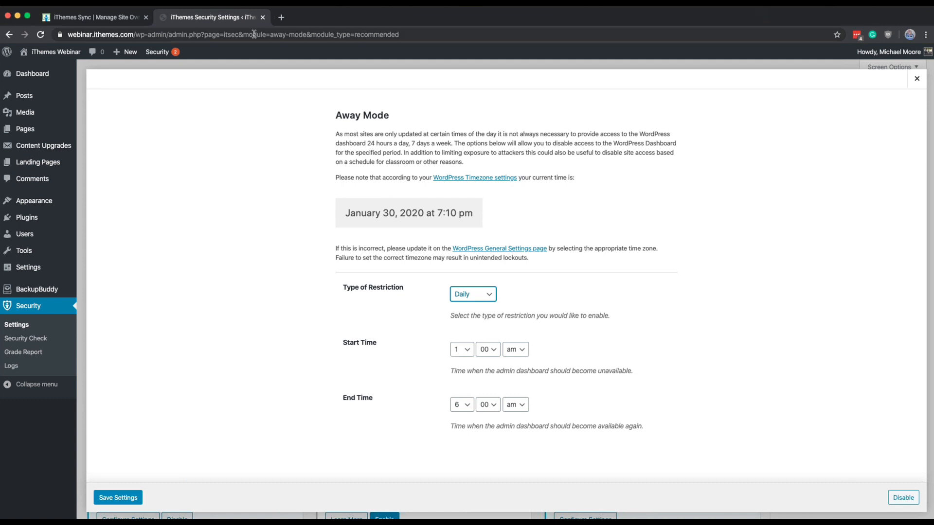
pyautogui.click(122, 21)
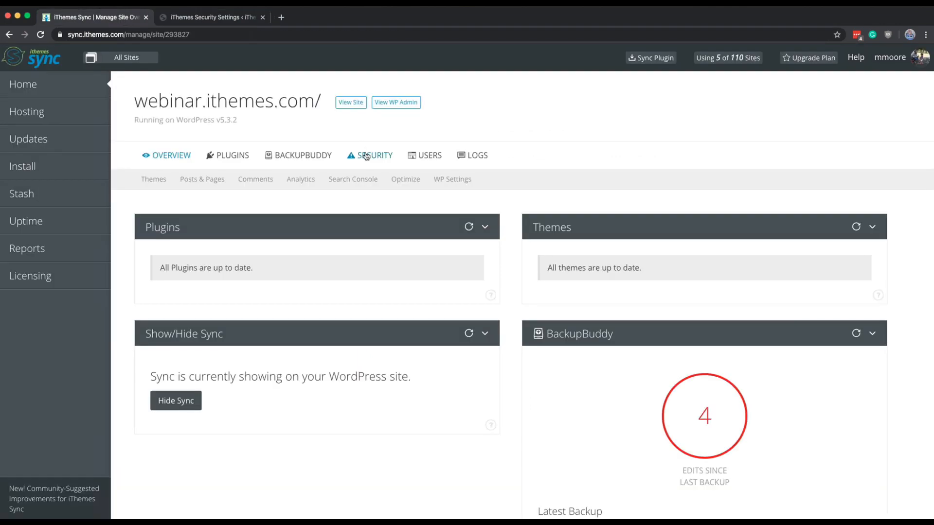
pyautogui.click(365, 156)
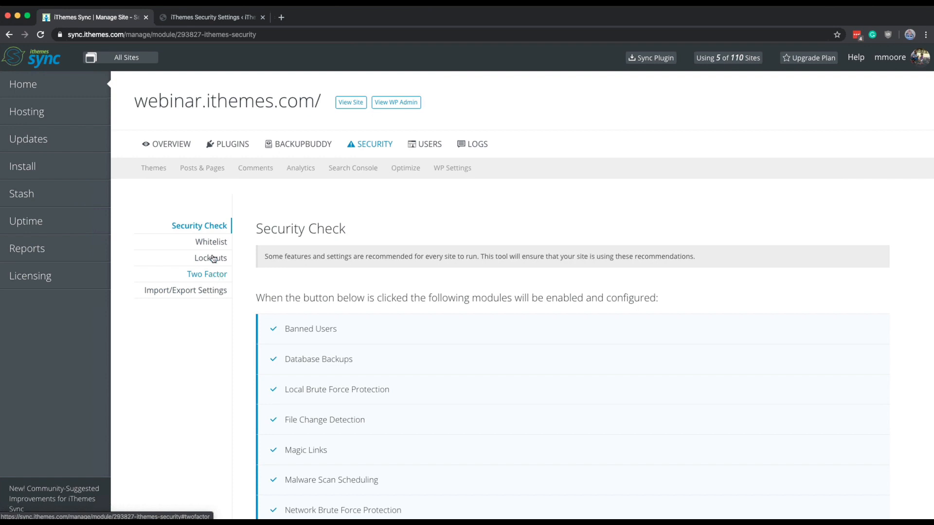
pyautogui.click(204, 22)
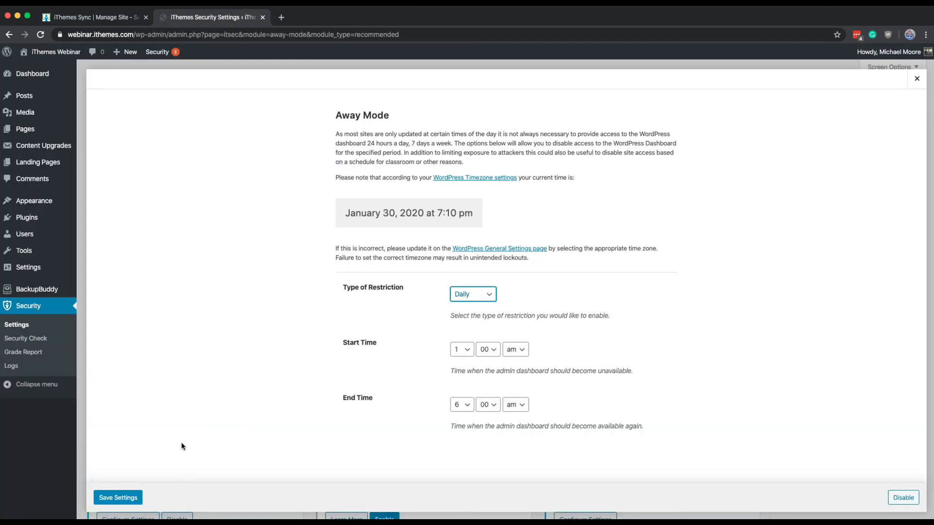
pyautogui.click(116, 499)
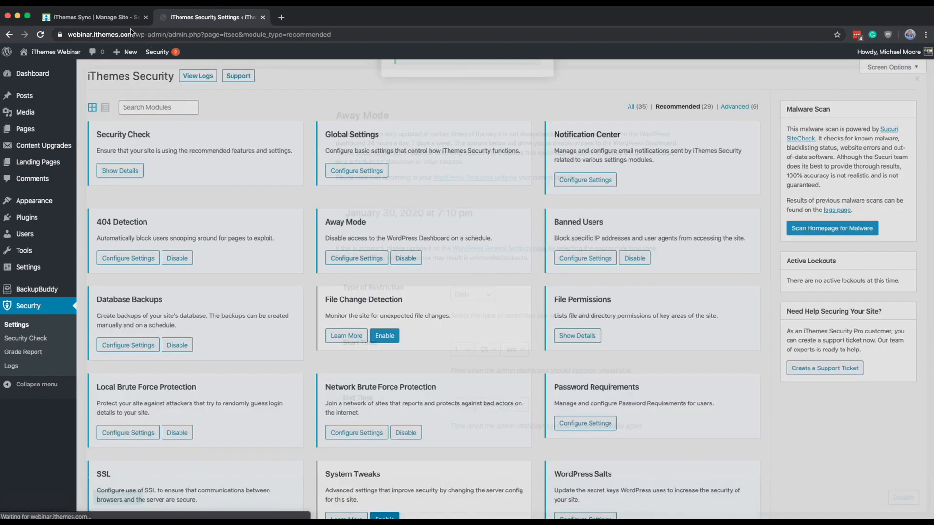
# Step: Switch to iThemes Sync and refresh the site info of webinar.ithemes.com from the site list
pyautogui.click(117, 18)
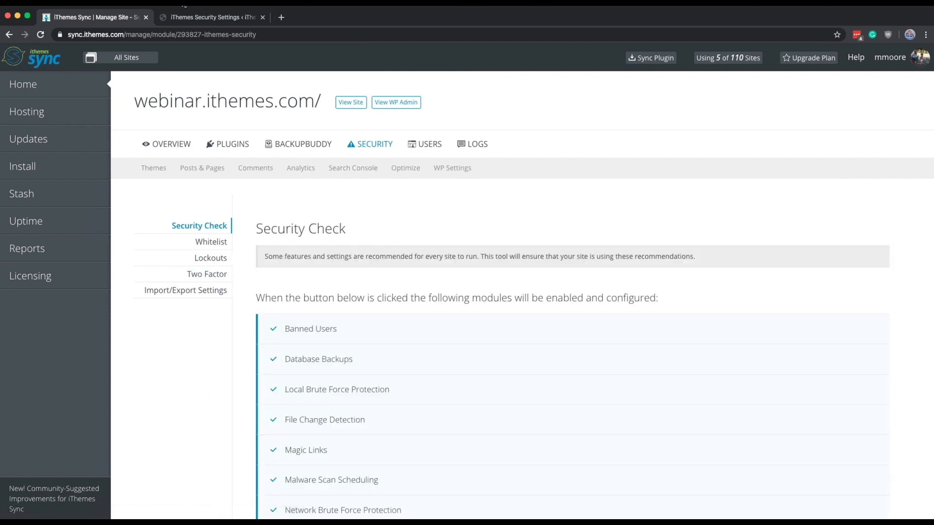
pyautogui.click(194, 17)
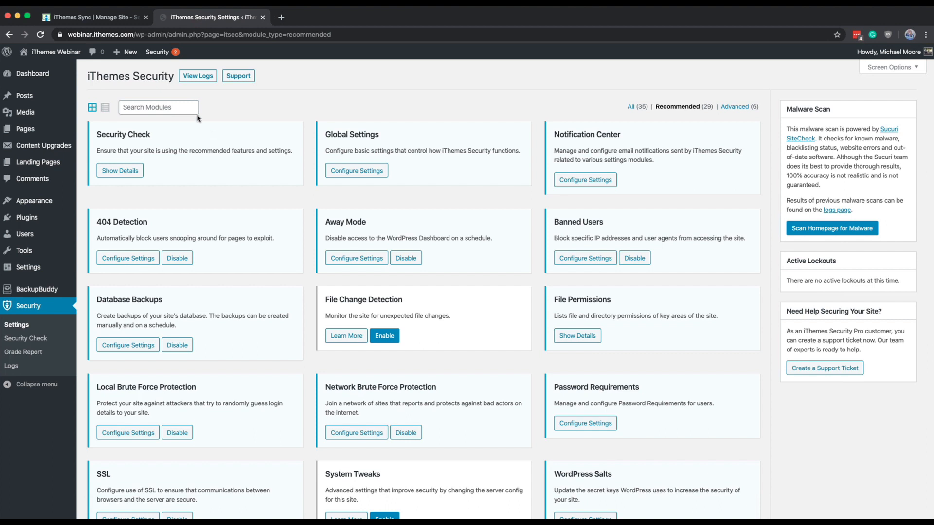
pyautogui.click(89, 17)
pyautogui.click(66, 90)
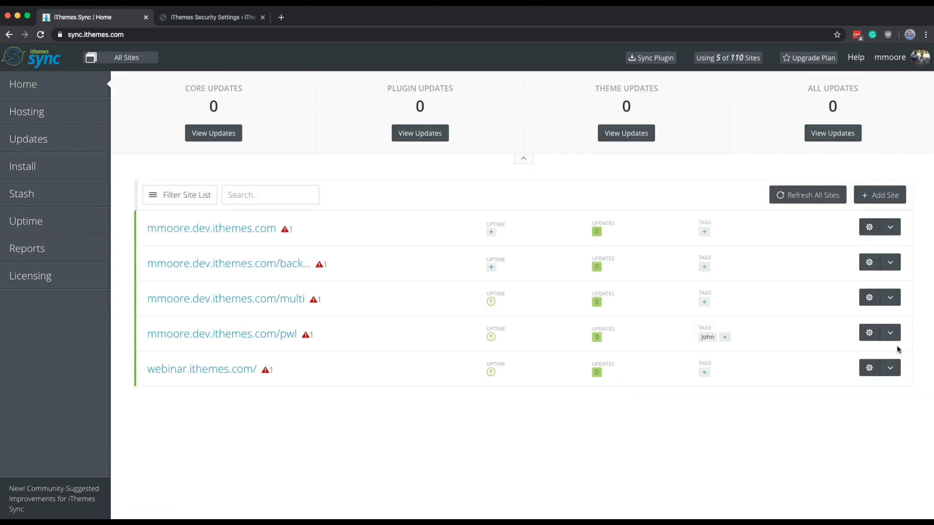
pyautogui.click(870, 369)
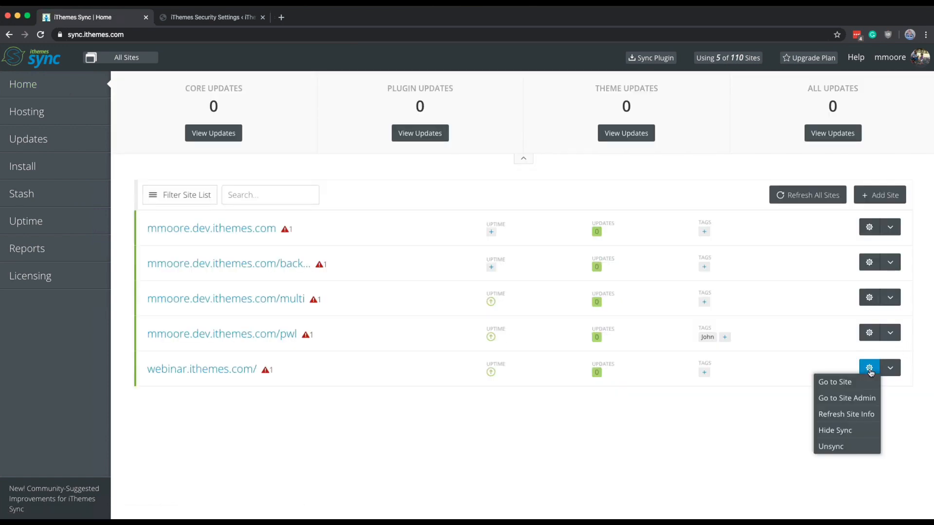
pyautogui.click(844, 417)
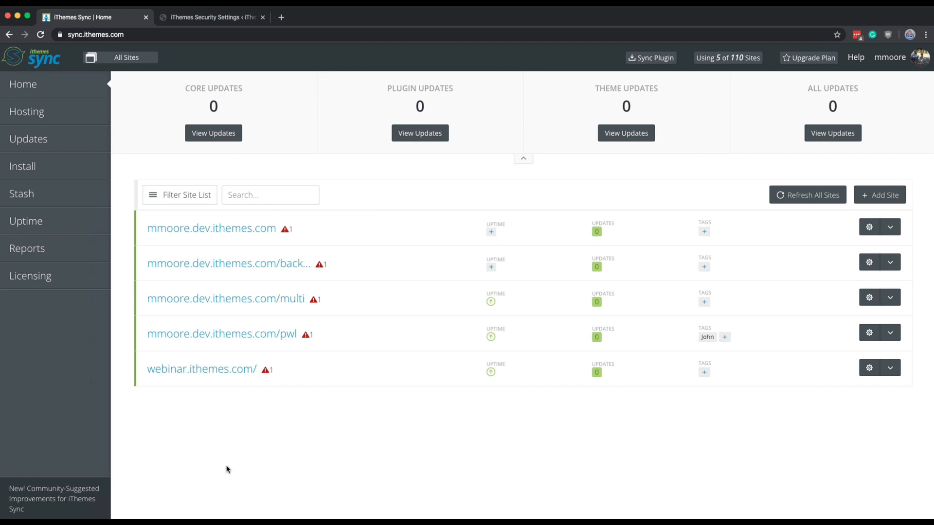
# Step: Examine the Away Mode control in the Security section of webinar.ithemes.com in iThemes Sync
pyautogui.click(210, 373)
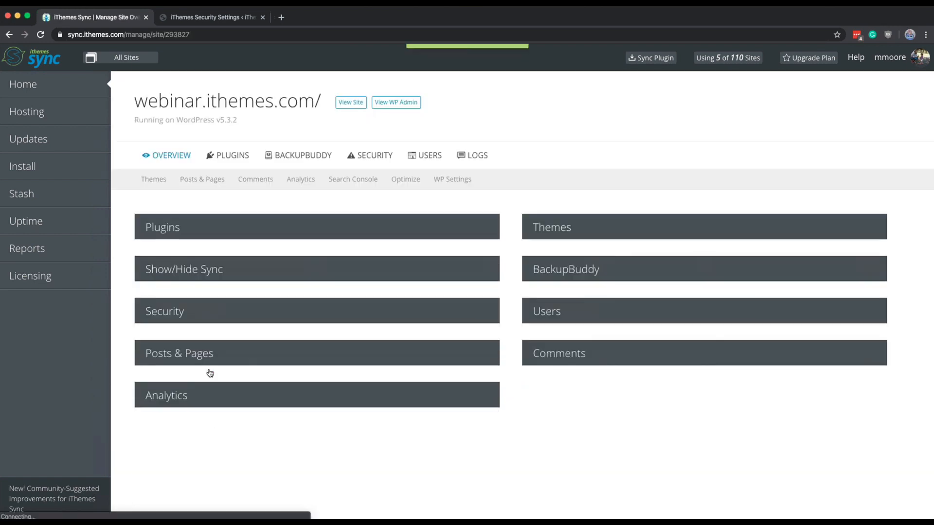
pyautogui.click(373, 155)
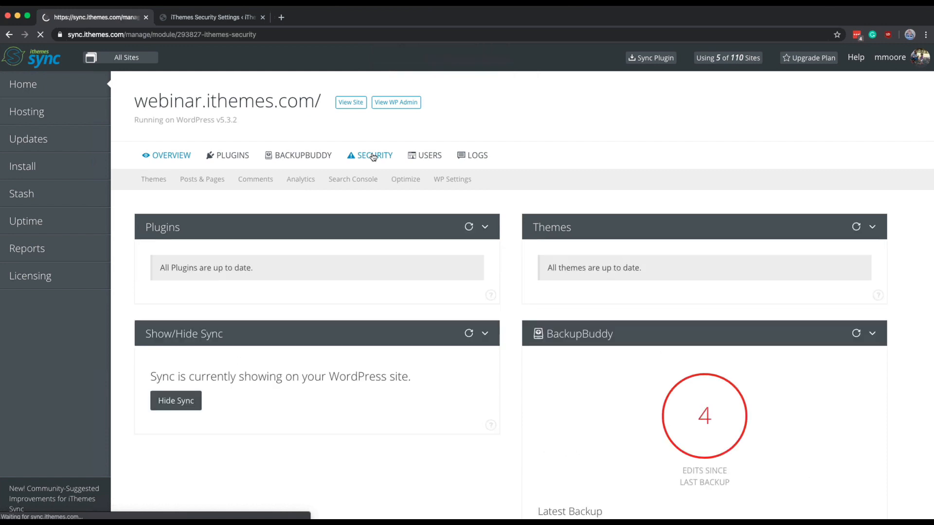
pyautogui.click(204, 261)
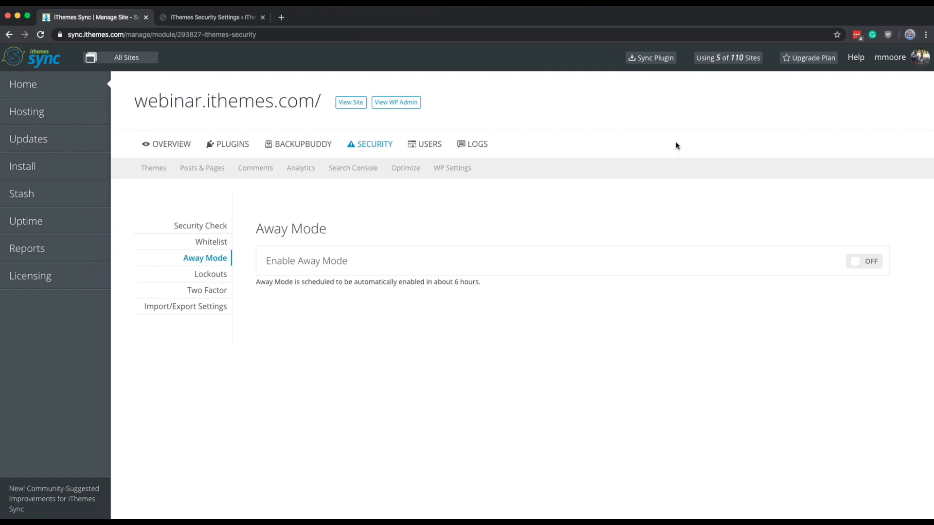
# Step: Switch to the WordPress admin and open the Banned Users settings, placing the cursor in the Ban Hosts list
pyautogui.click(225, 21)
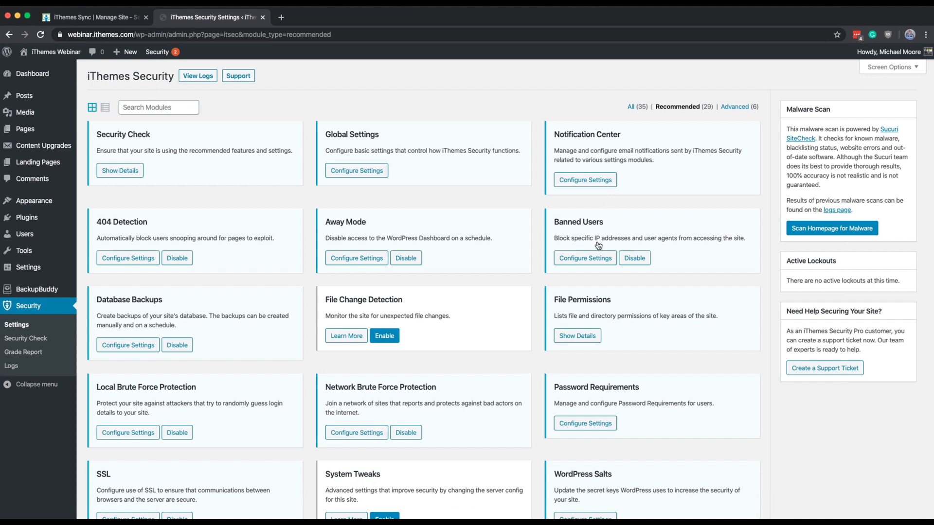
pyautogui.click(588, 259)
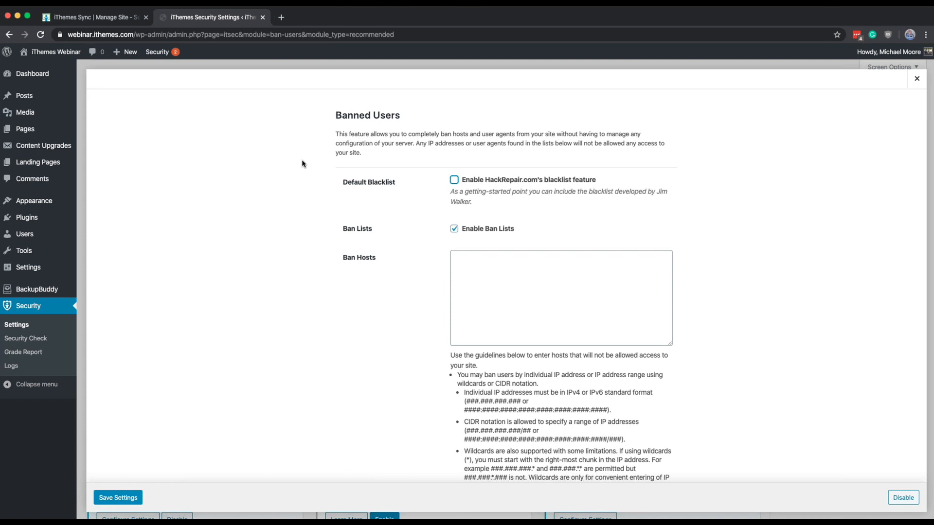
pyautogui.click(578, 288)
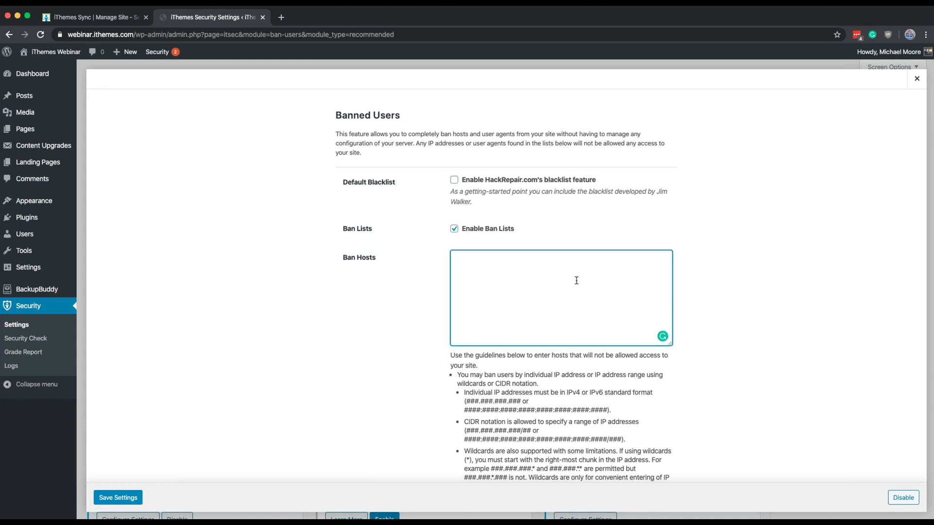
pyautogui.scroll(-1, 576, 281)
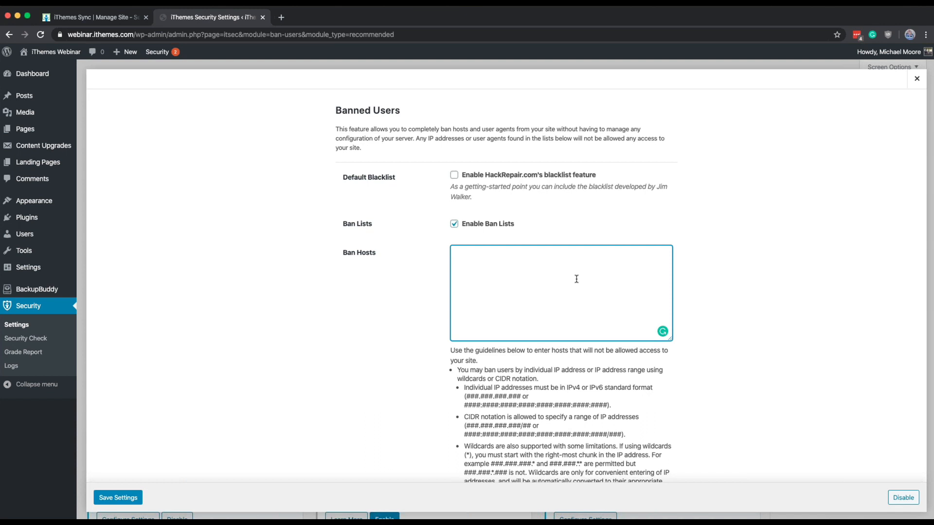
# Step: Try to save 555.555.555.555 as a banned host, and remove the entry from the Ban Hosts list
pyautogui.write('555.555.555.555')
pyautogui.click(126, 501)
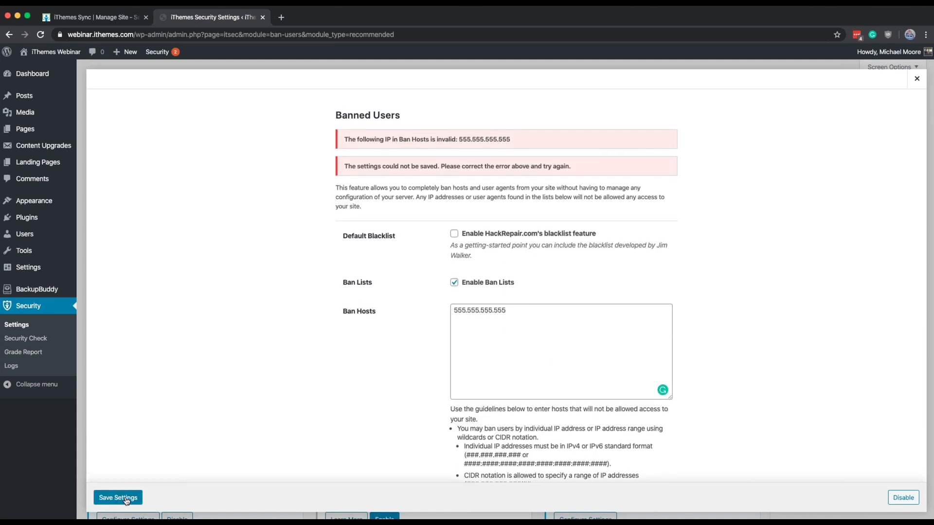
pyautogui.tripleClick(490, 311)
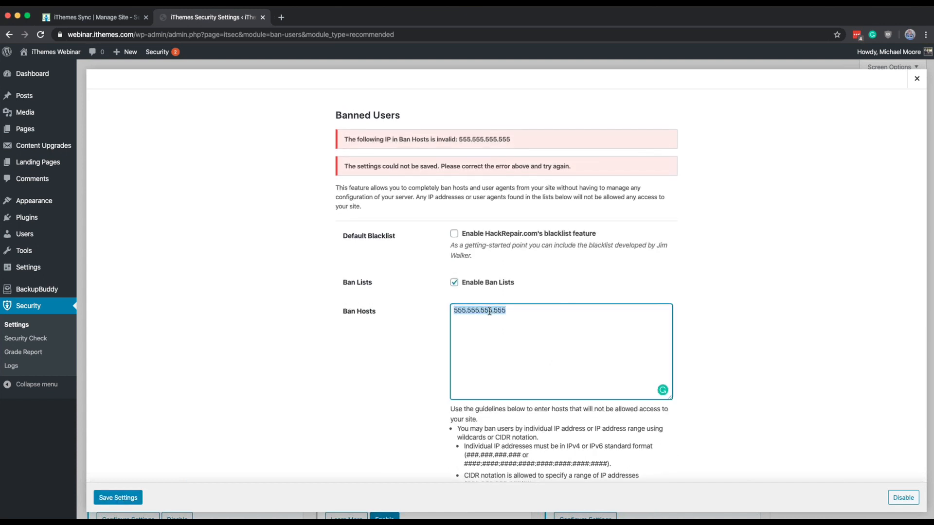
pyautogui.press('BackSpace')
# Step: Enable HackRepair.com's blacklist feature and review the Ban Hosts guidelines and the Ban User Agents list
pyautogui.click(514, 235)
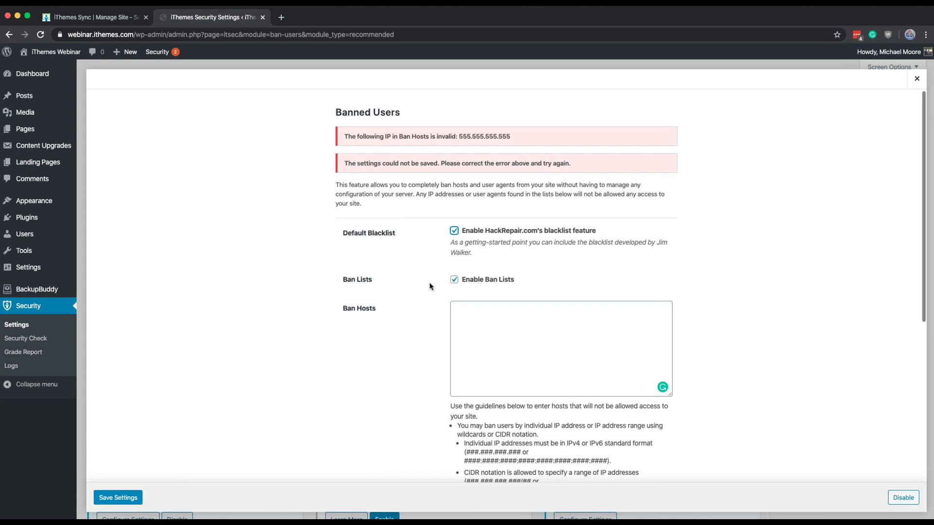
pyautogui.scroll(-3, 430, 286)
pyautogui.scroll(3, 517, 190)
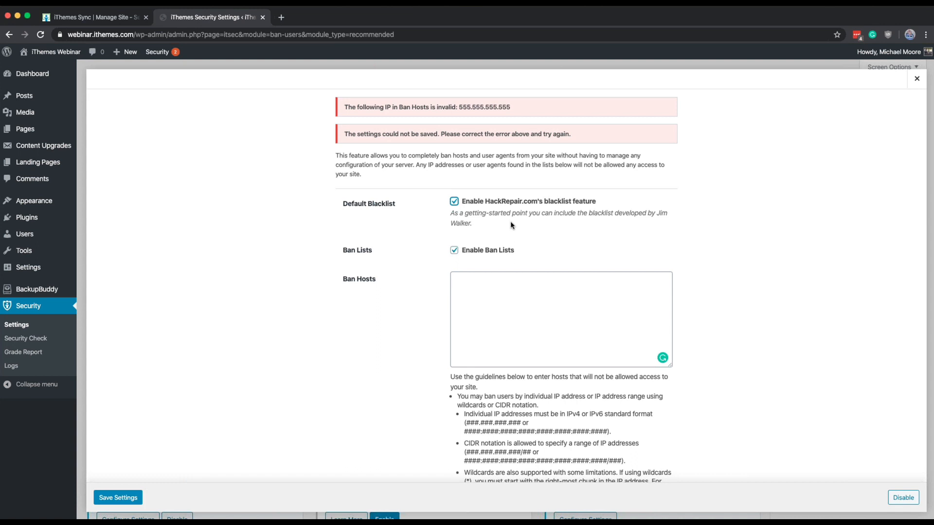
pyautogui.scroll(-1, 513, 238)
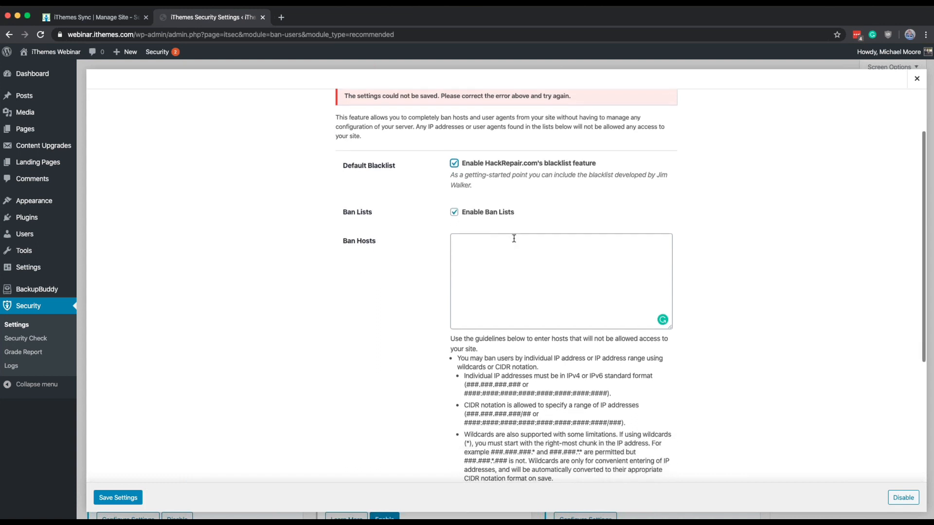
pyautogui.scroll(-5, 513, 239)
pyautogui.scroll(5, 515, 241)
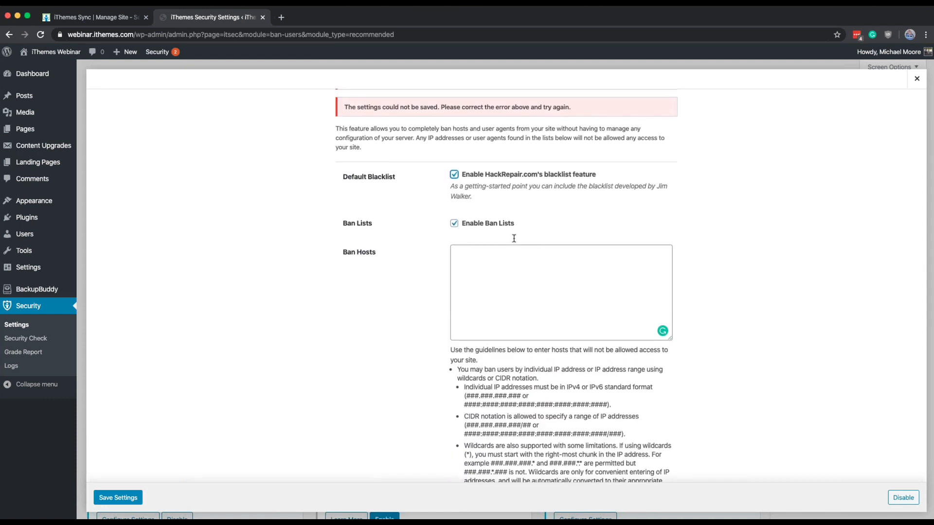
pyautogui.click(495, 301)
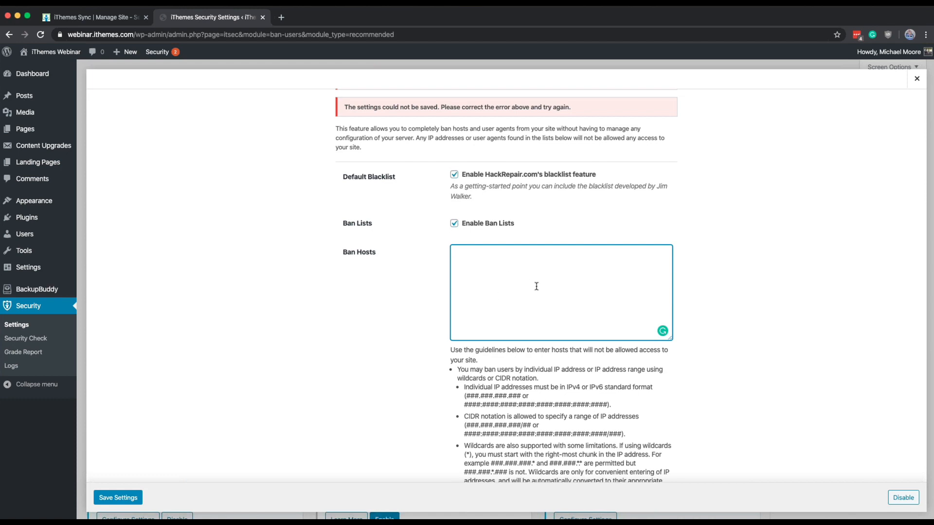
pyautogui.scroll(-5, 536, 286)
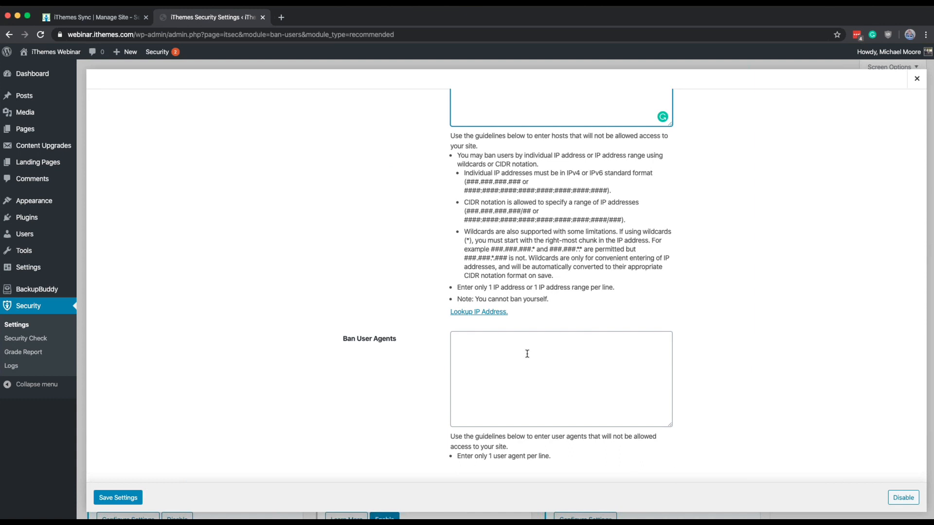
# Step: Leave the Ban User Agents list empty and save the Banned Users settings
pyautogui.click(527, 353)
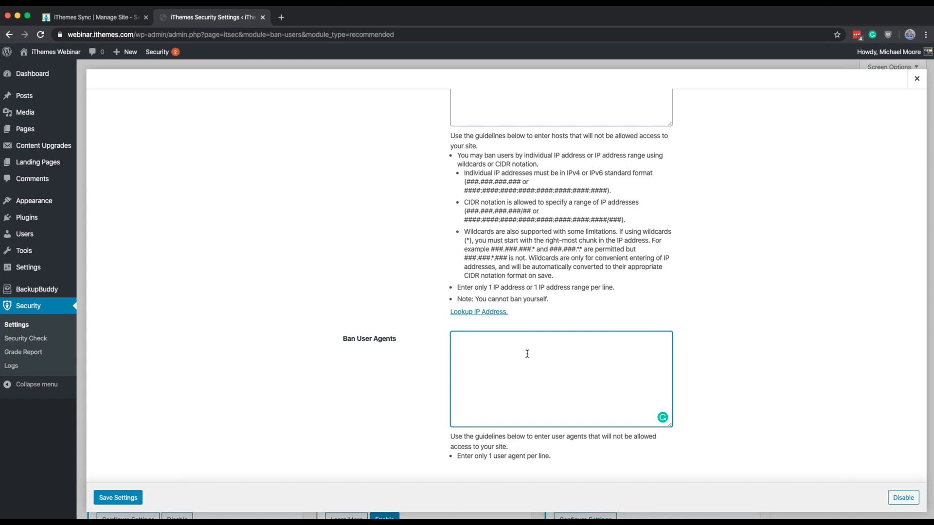
pyautogui.click(384, 342)
pyautogui.click(117, 499)
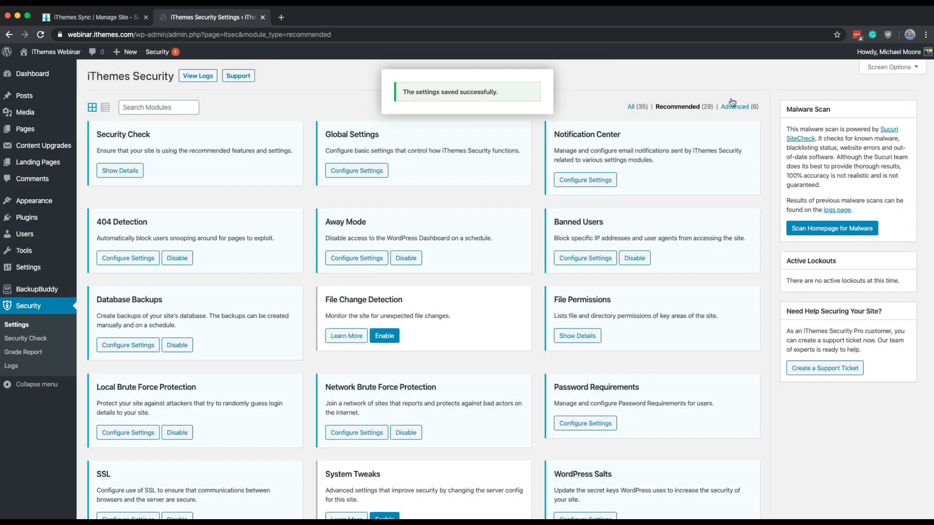
# Step: Examine the HackRepair.com blacklist rules in the advanced Server Config Rules module and close it
pyautogui.click(736, 106)
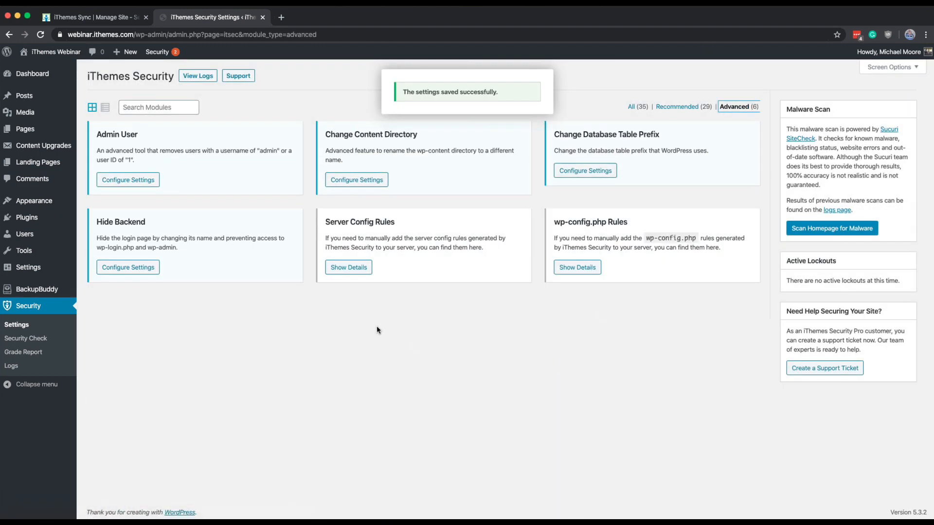
pyautogui.click(362, 267)
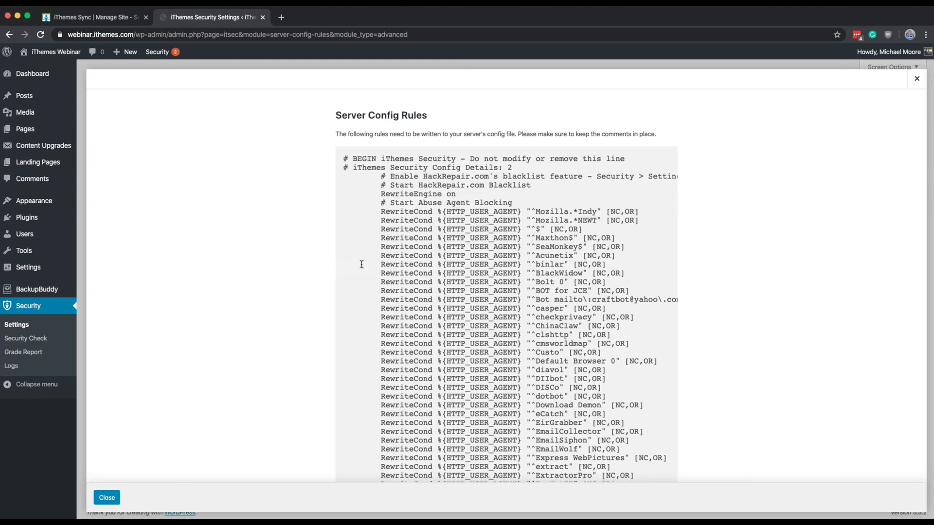
pyautogui.tripleClick(439, 238)
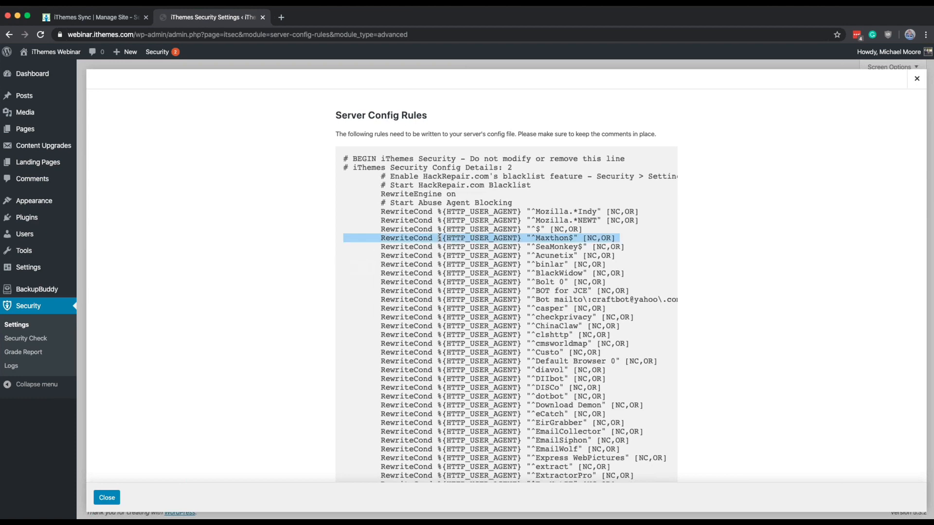
pyautogui.scroll(-20, 440, 238)
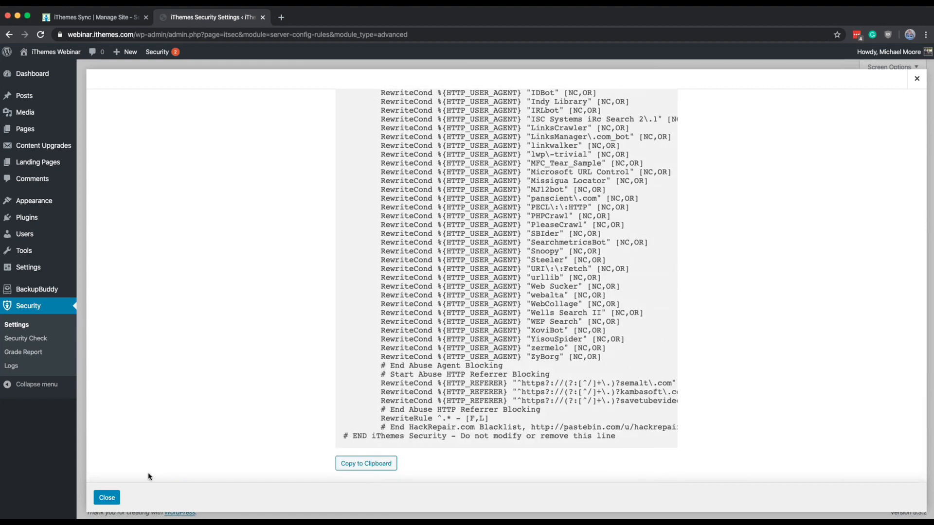
pyautogui.click(109, 504)
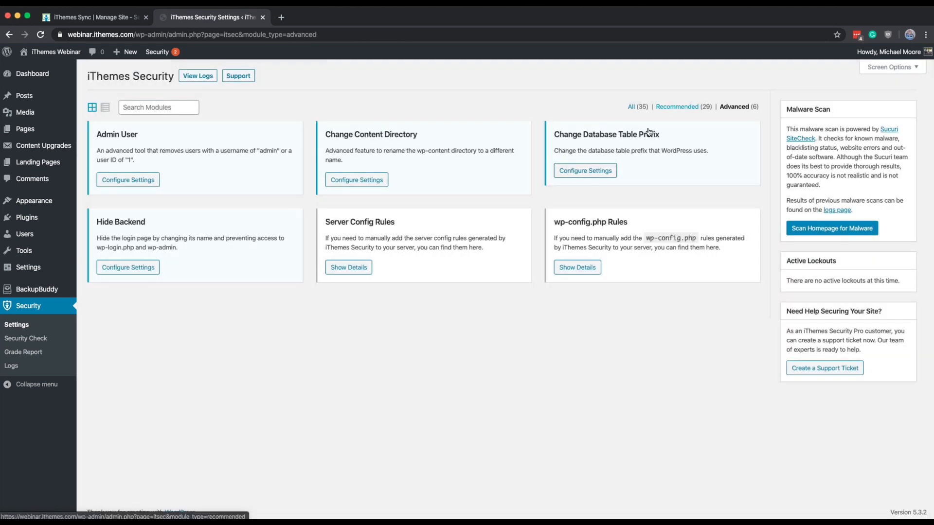
# Step: Return to the recommended modules and check the Default Blacklist option in Banned Users and the Write to Files option in Global Settings
pyautogui.click(676, 106)
pyautogui.scroll(-1, 557, 130)
pyautogui.scroll(-3, 557, 131)
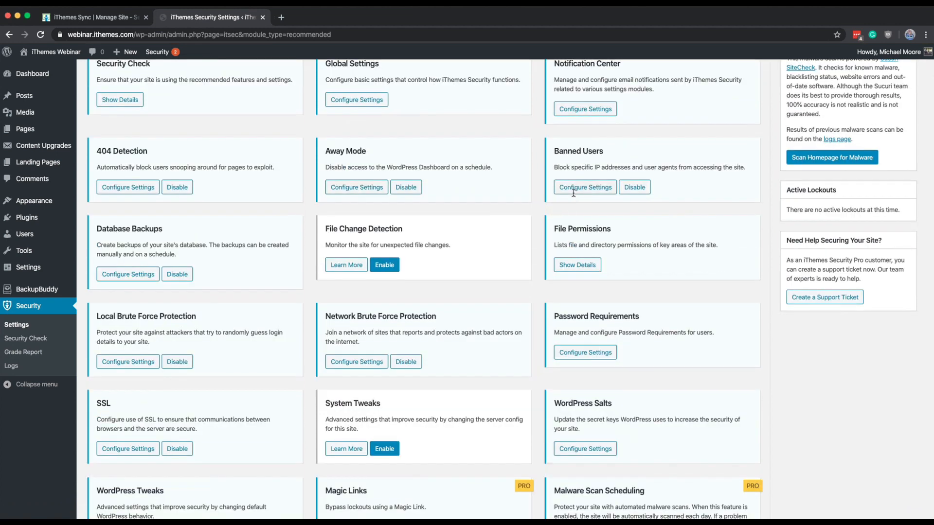
pyautogui.click(574, 194)
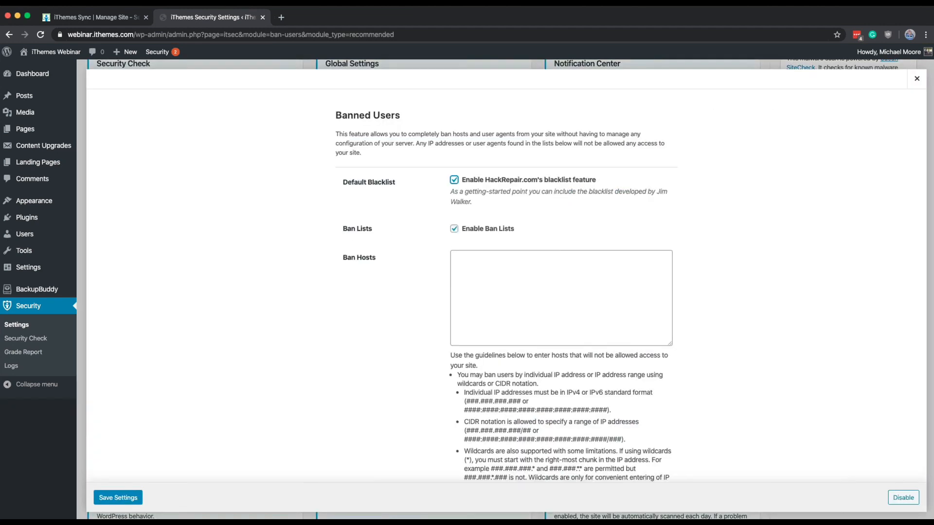
pyautogui.click(917, 78)
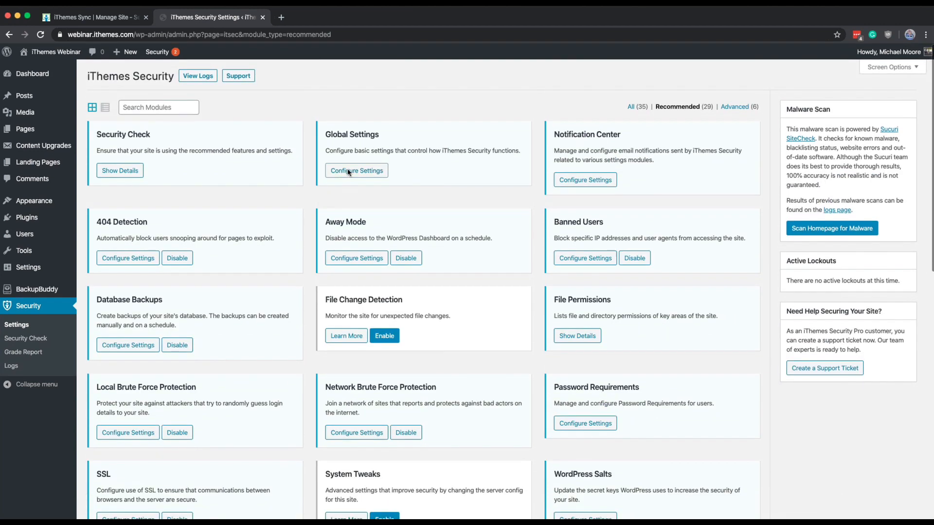
pyautogui.click(349, 172)
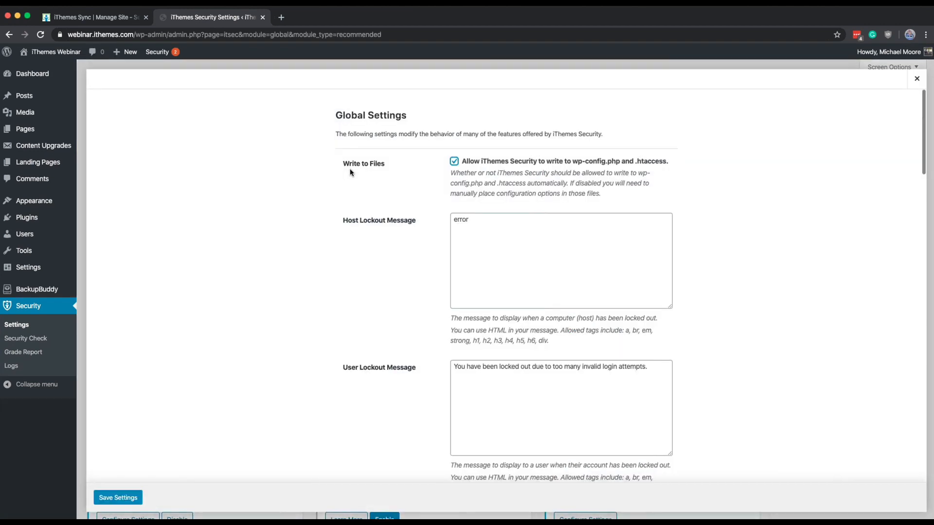
pyautogui.click(917, 79)
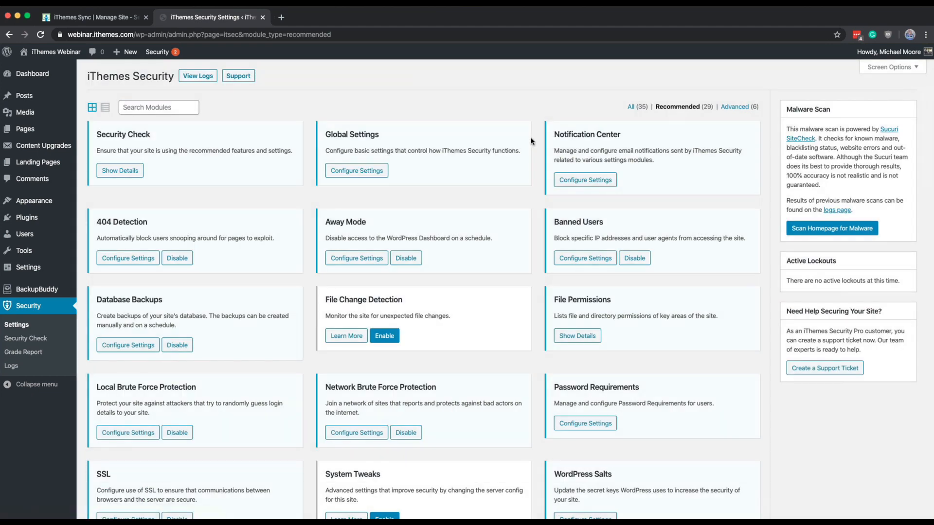
# Step: Check the Ban Hosts list in Banned Users and the blacklist and lockout options in Global Settings
pyautogui.click(596, 257)
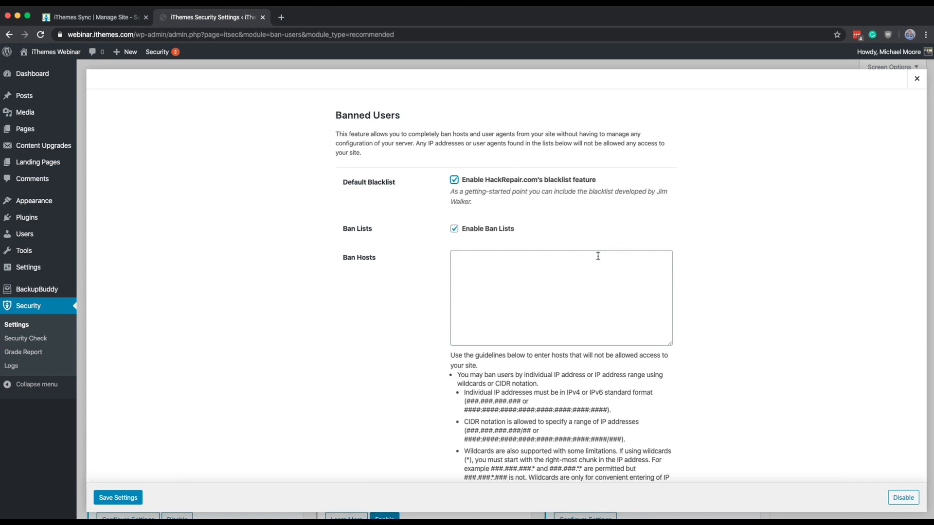
pyautogui.click(597, 256)
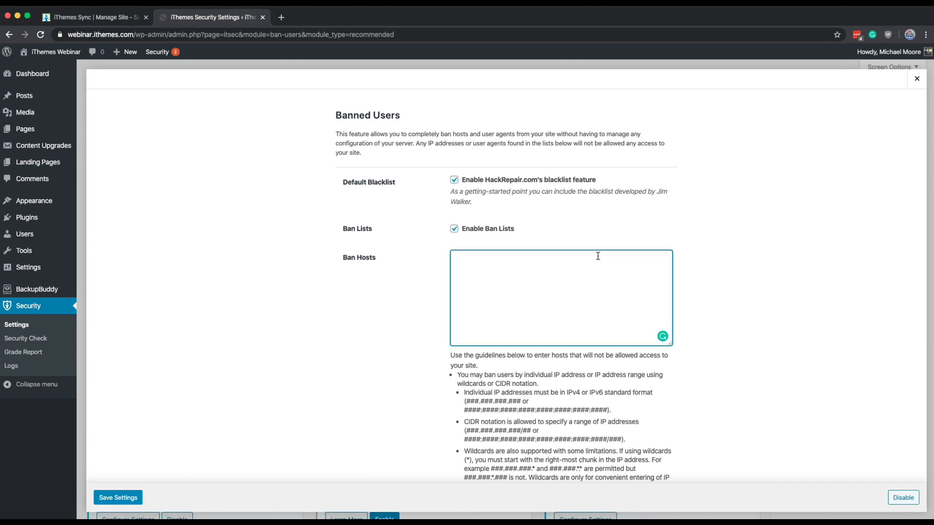
pyautogui.click(916, 78)
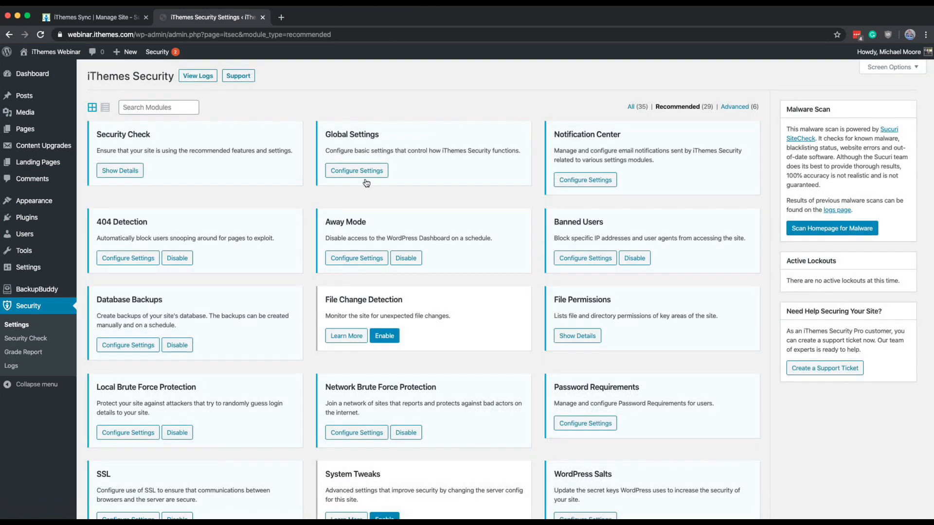
pyautogui.click(362, 172)
pyautogui.scroll(-10, 286, 232)
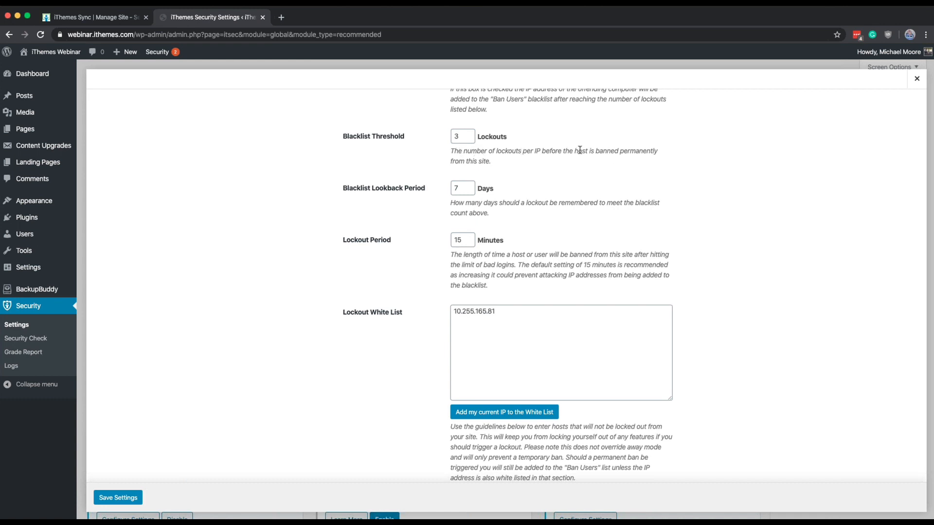
pyautogui.click(917, 80)
# Step: Reopen the Banned Users settings, leave the Ban Hosts list empty and save them
pyautogui.click(580, 257)
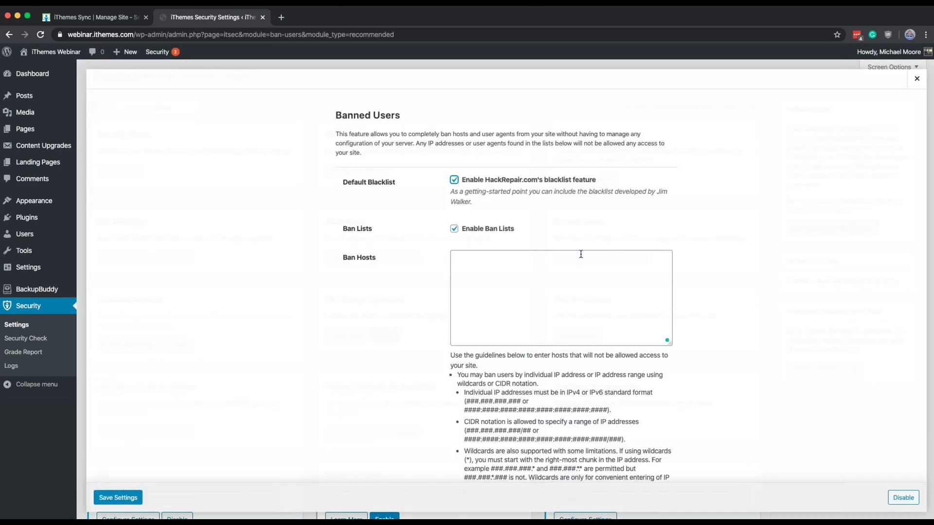
pyautogui.click(509, 267)
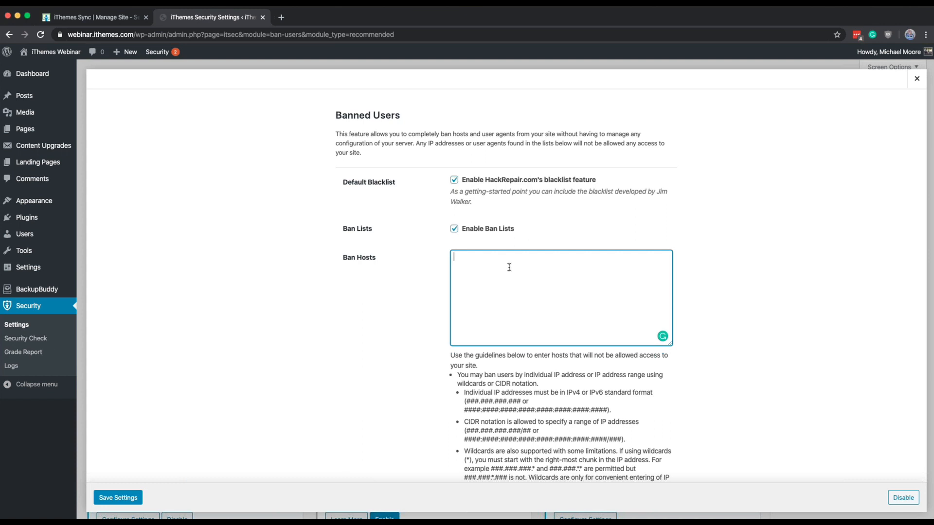
pyautogui.click(116, 497)
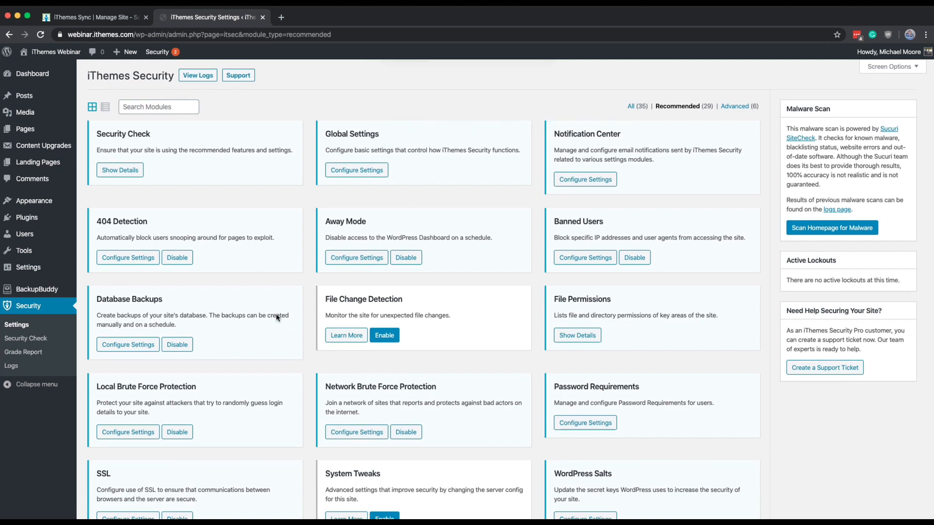
# Step: Review the Ban Hosts guidelines and the Ban User Agents section in Banned Users, and close the settings
pyautogui.scroll(-2, 276, 314)
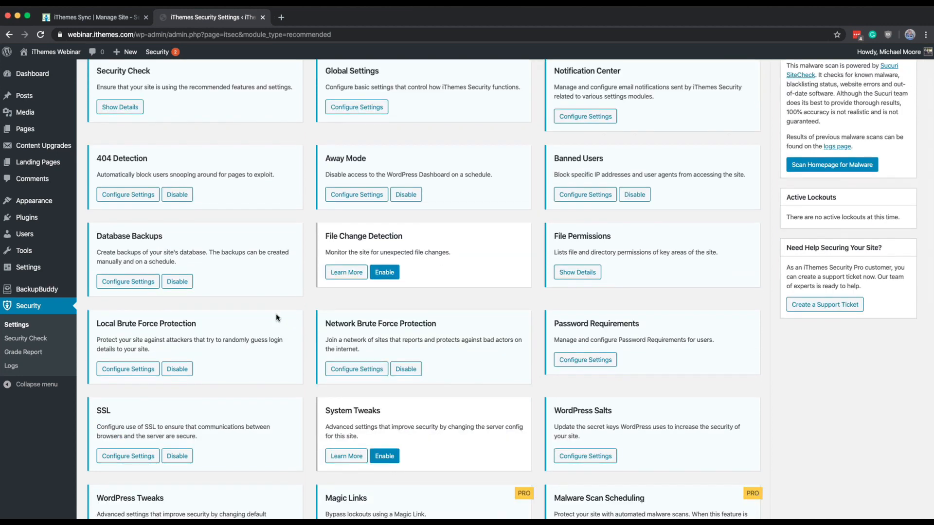
pyautogui.click(563, 192)
pyautogui.scroll(-2, 552, 214)
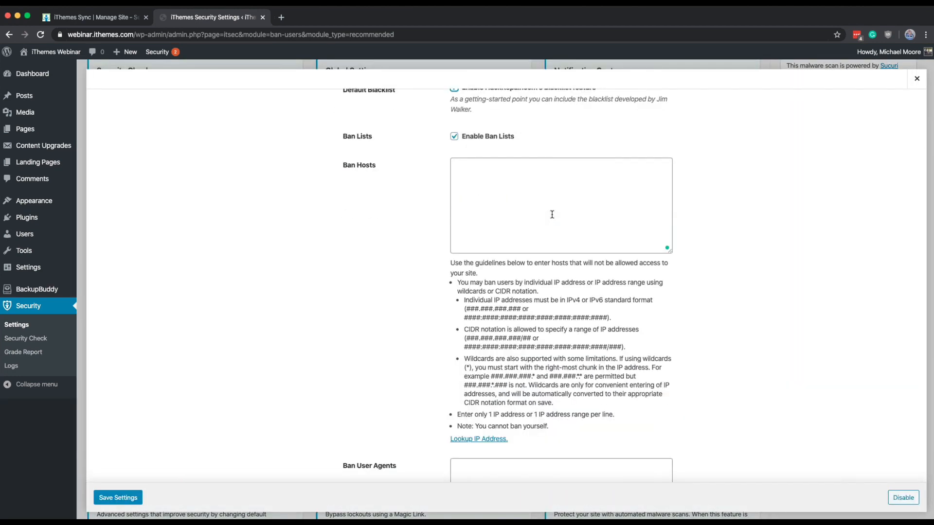
pyautogui.scroll(-3, 552, 214)
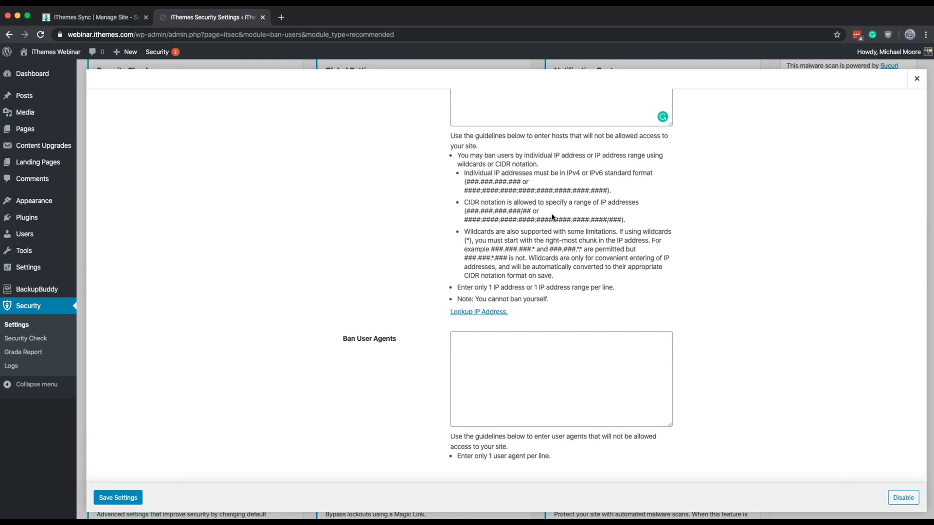
pyautogui.click(916, 79)
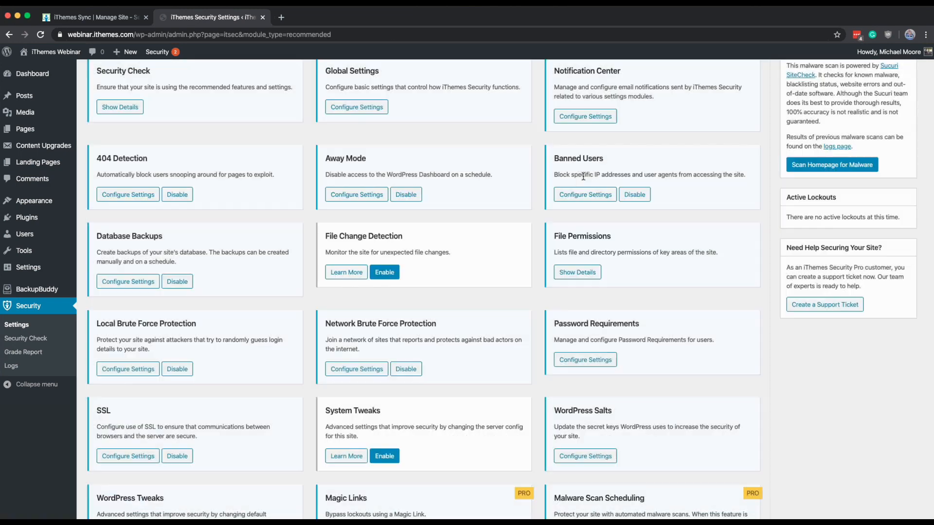
# Step: Examine the user-agent blocking lines in the advanced Server Config Rules, highlighting the Express WebPictures and g00gle entries, and close the rules
pyautogui.scroll(3, 583, 176)
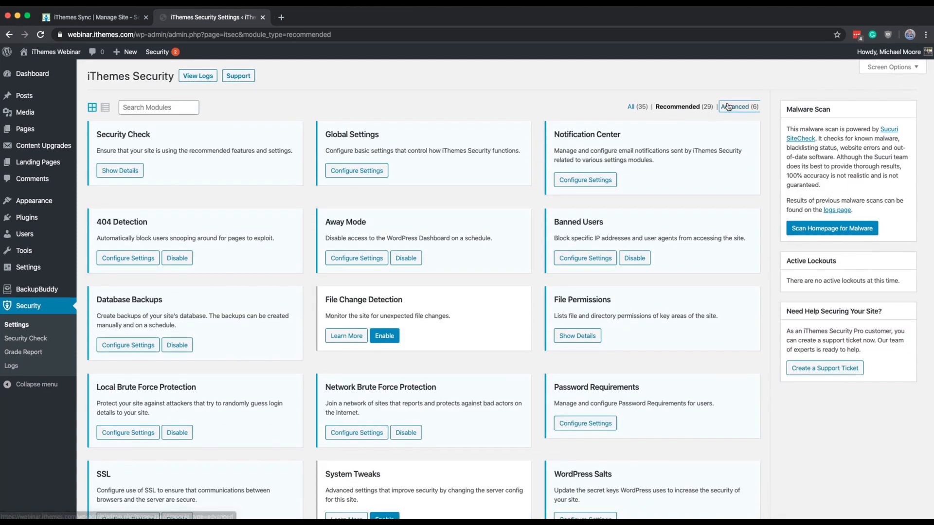
pyautogui.click(727, 107)
pyautogui.click(346, 325)
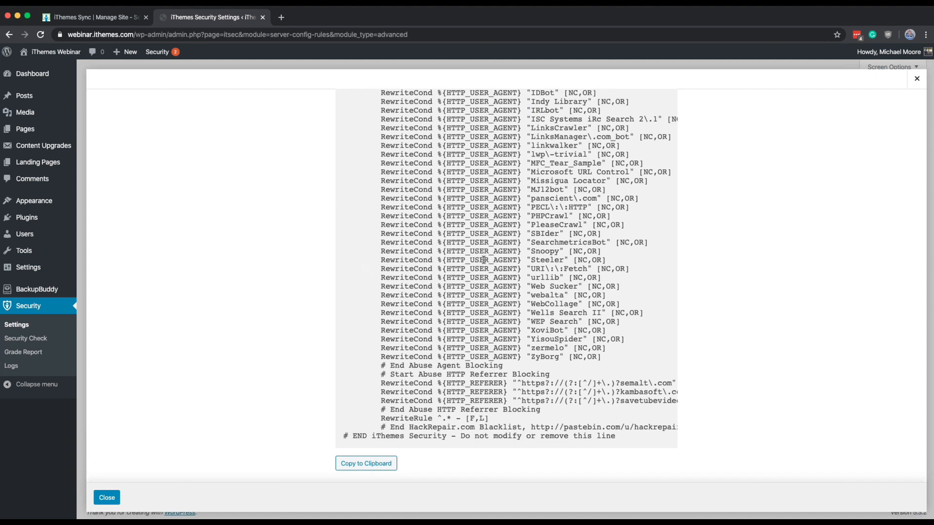
pyautogui.scroll(2, 484, 260)
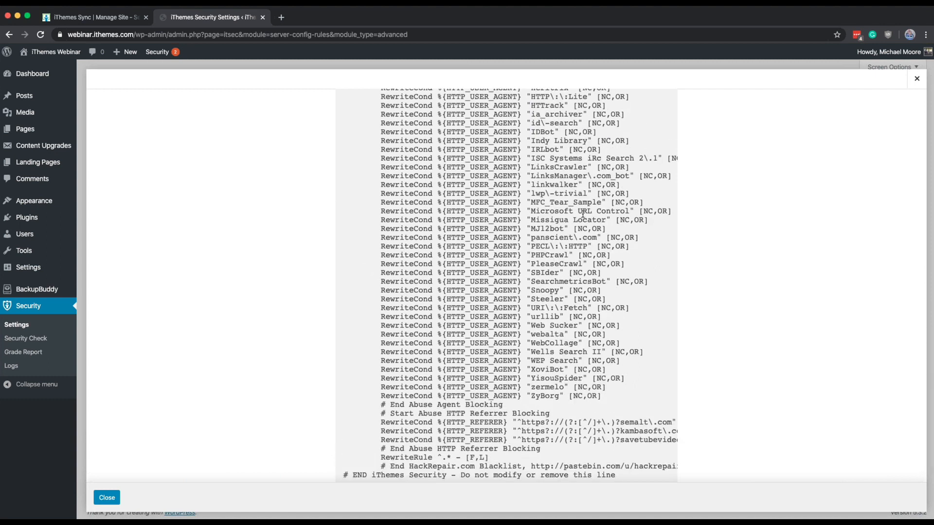
pyautogui.scroll(10, 583, 214)
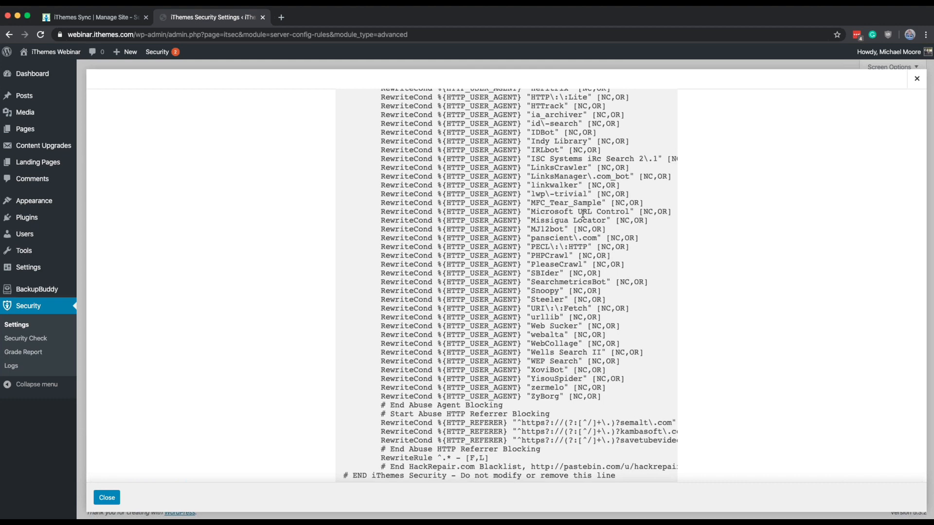
pyautogui.scroll(6, 583, 214)
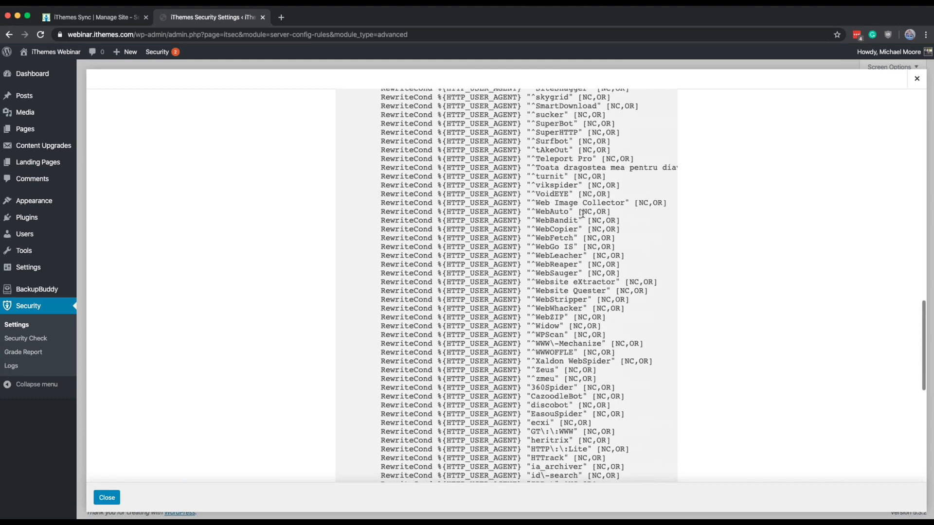
pyautogui.scroll(15, 583, 214)
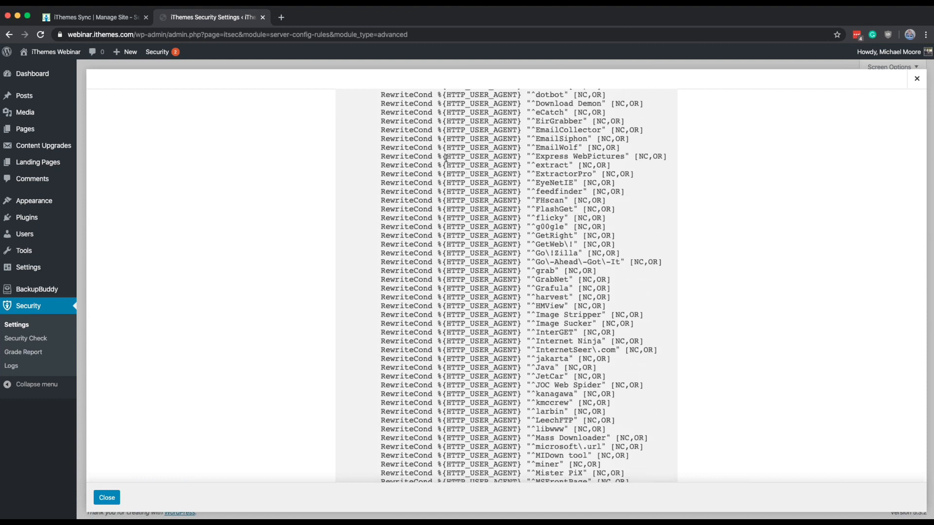
pyautogui.doubleClick(461, 156)
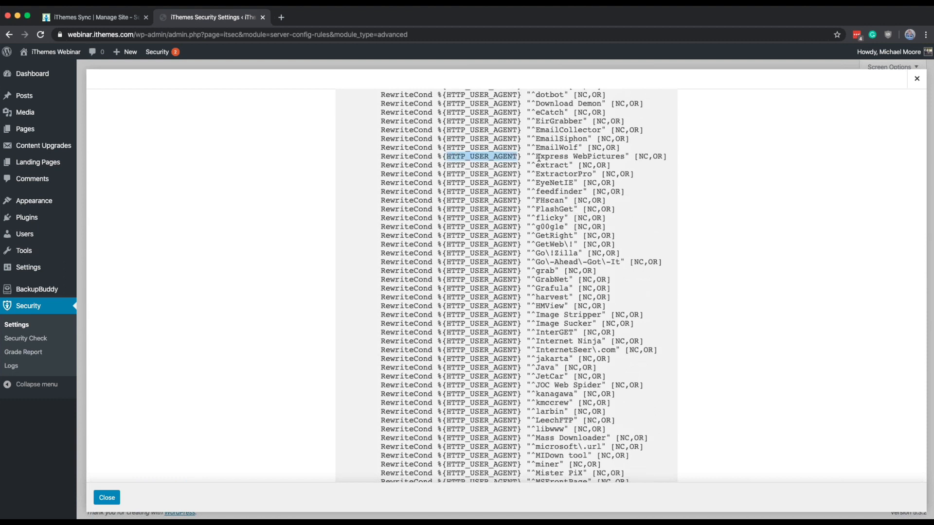
pyautogui.moveTo(537, 156); pyautogui.dragTo(590, 156)
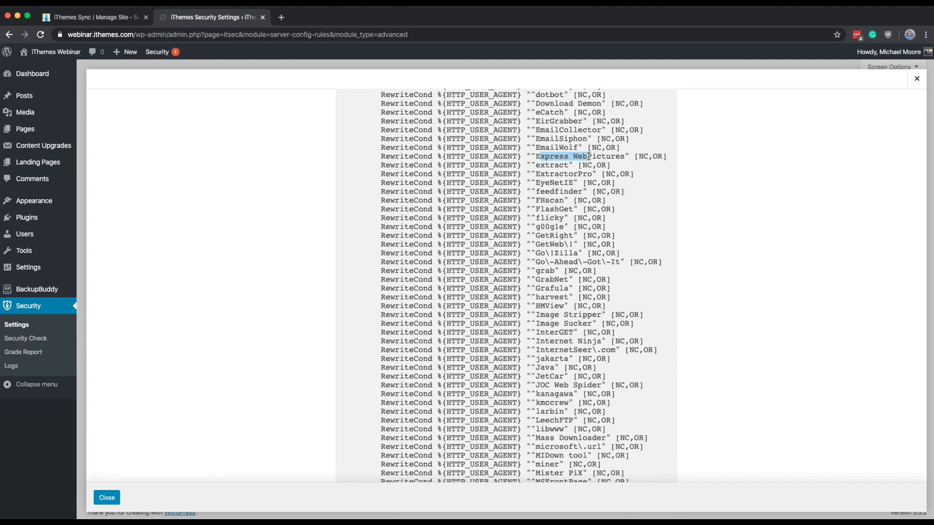
pyautogui.moveTo(572, 156); pyautogui.dragTo(604, 156)
pyautogui.tripleClick(546, 229)
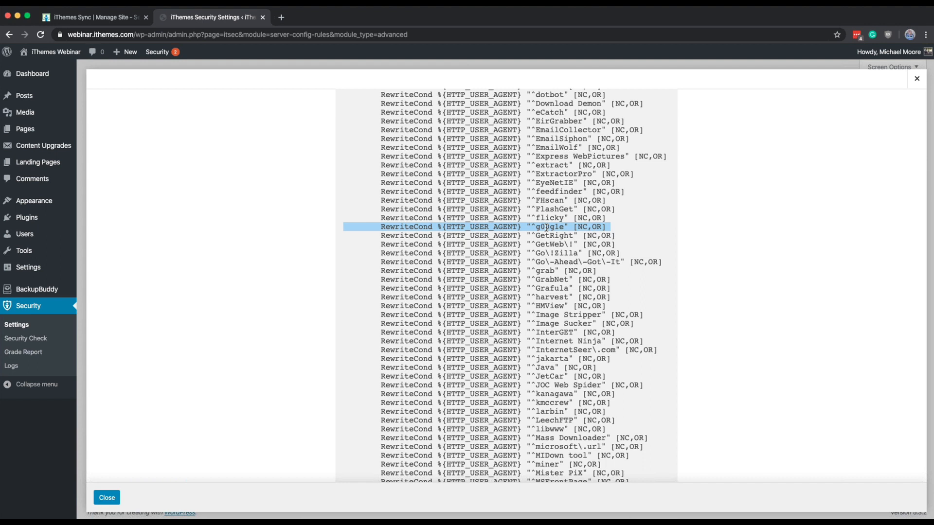
pyautogui.click(916, 79)
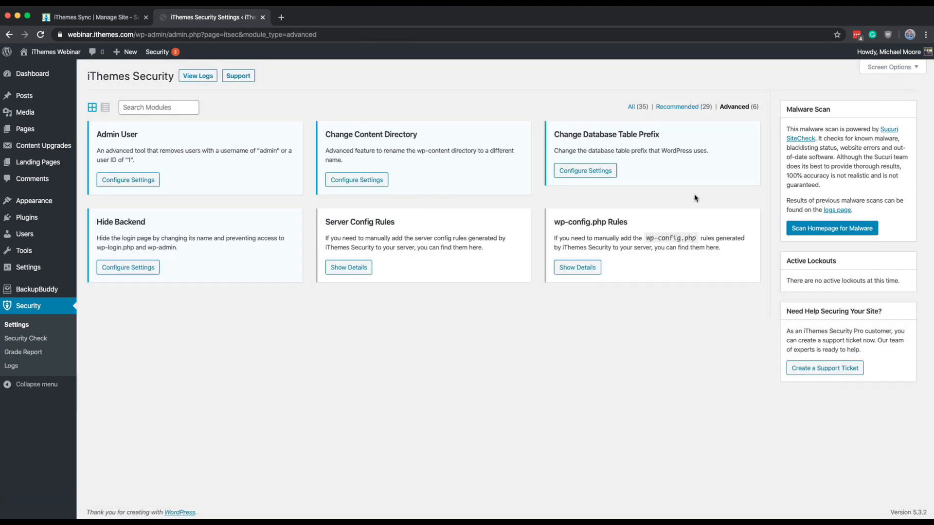
# Step: Return to the recommended modules, review the Banned Users ban lists and guidelines again, and close the settings without changes
pyautogui.click(701, 105)
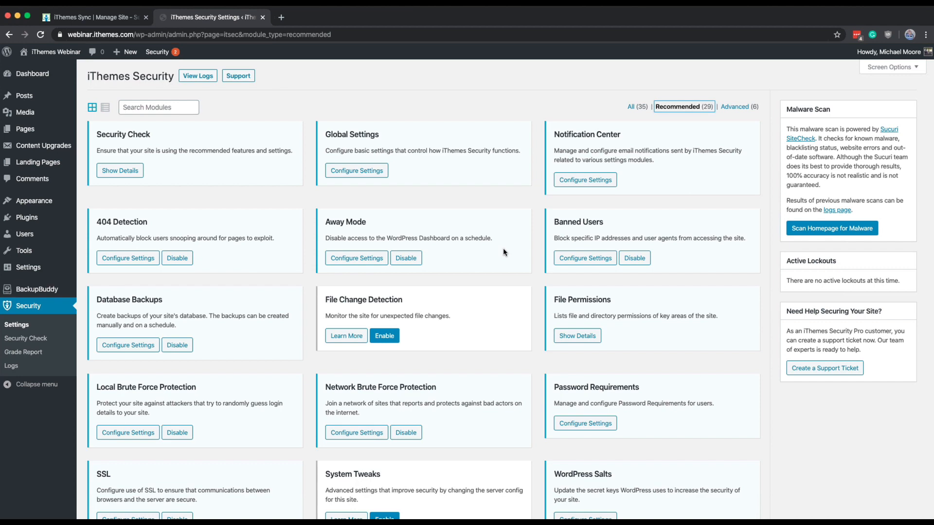
pyautogui.scroll(-2, 503, 251)
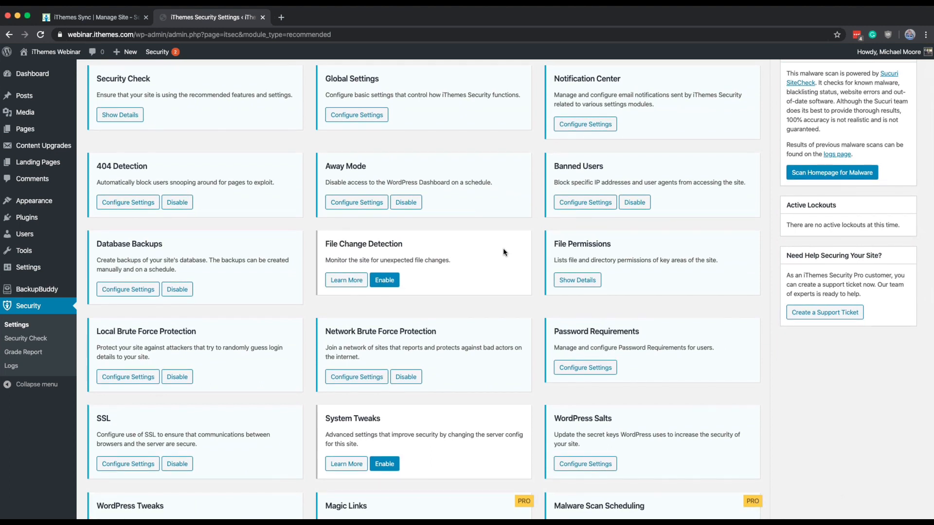
pyautogui.click(578, 203)
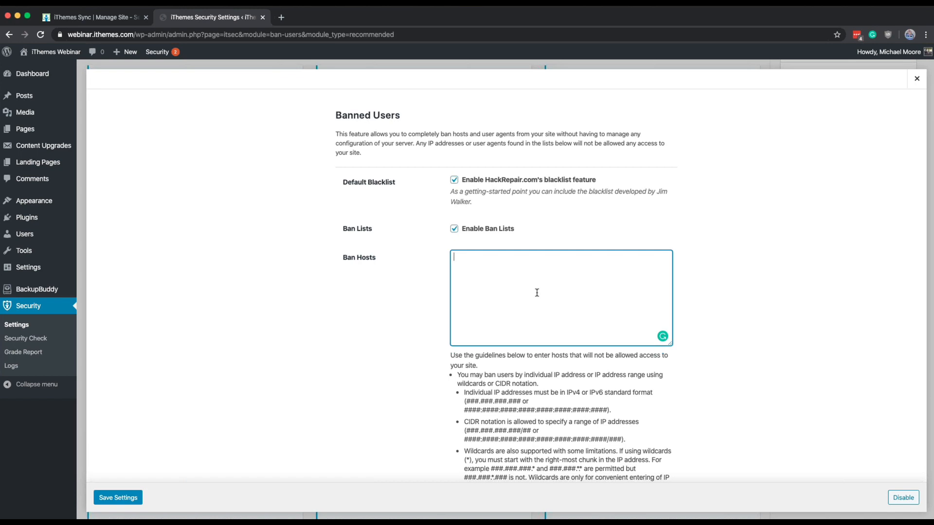
pyautogui.scroll(-3, 537, 293)
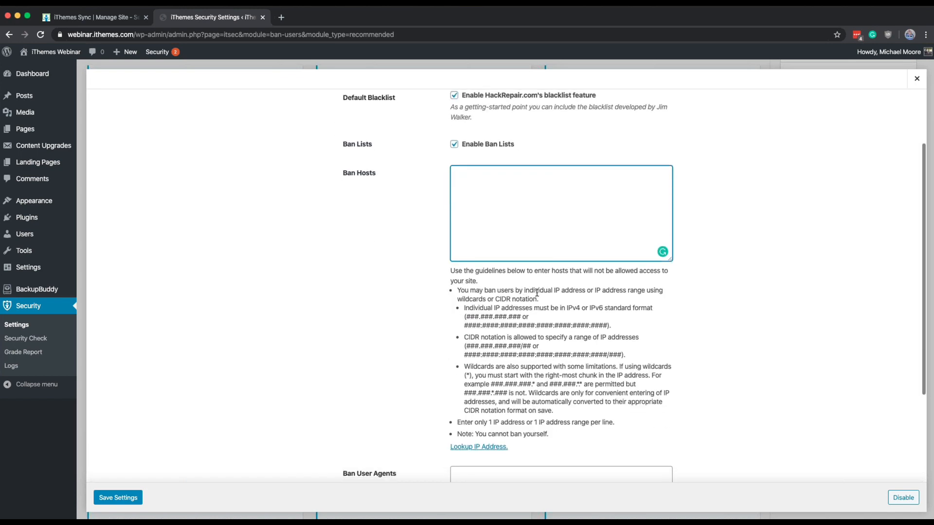
pyautogui.scroll(3, 537, 292)
pyautogui.scroll(-5, 537, 292)
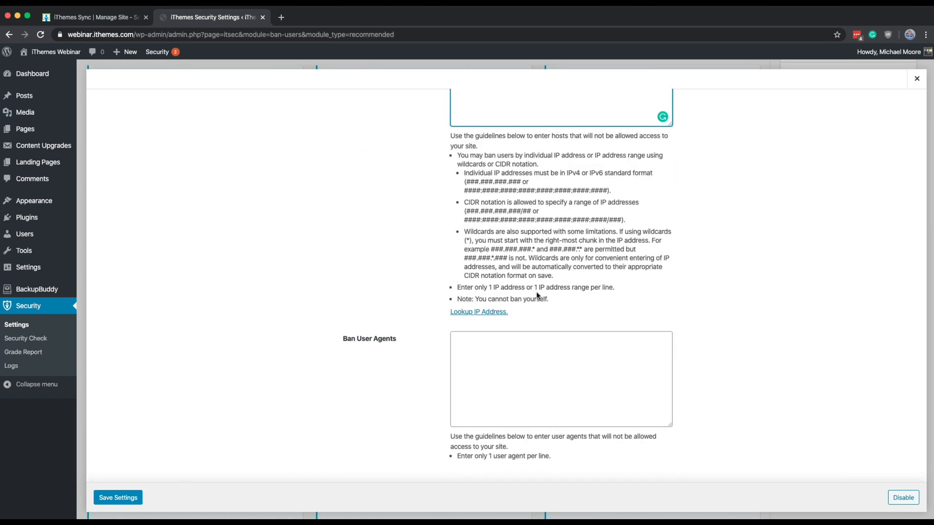
pyautogui.click(918, 78)
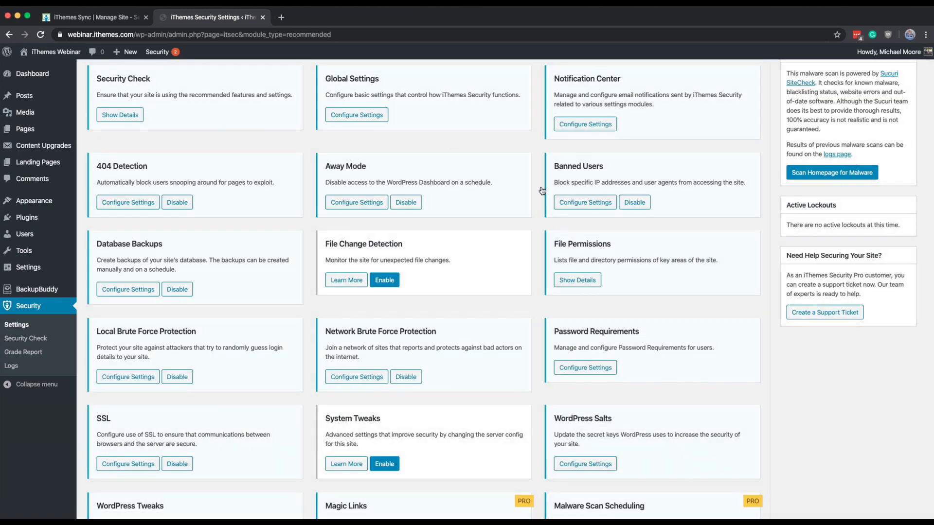
pyautogui.click(583, 207)
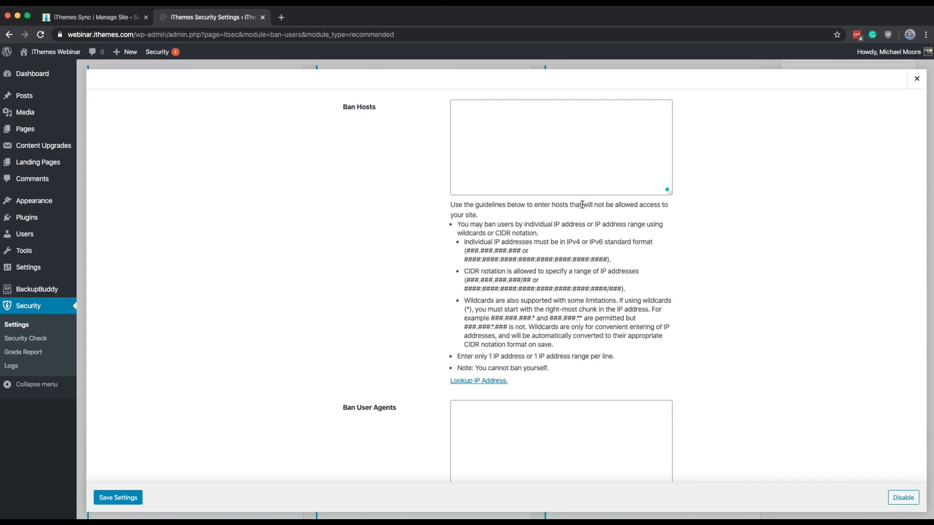
pyautogui.click(913, 79)
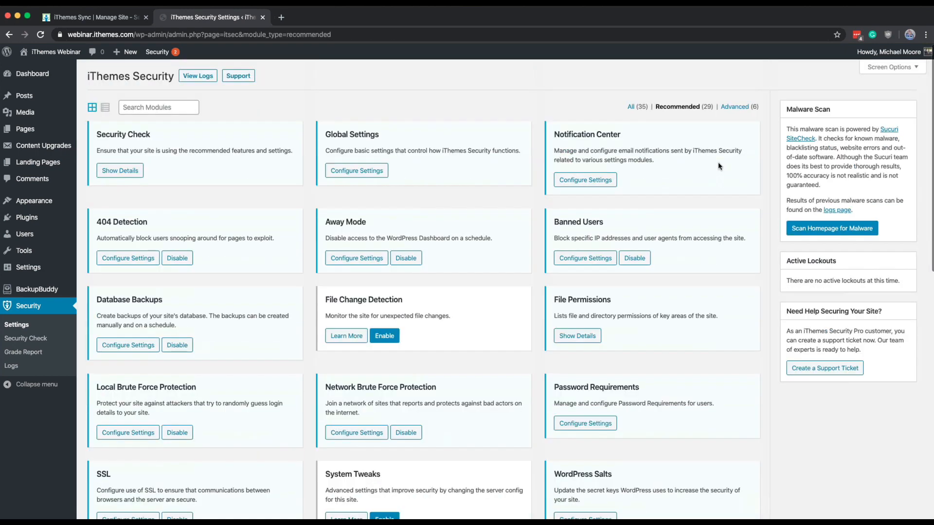
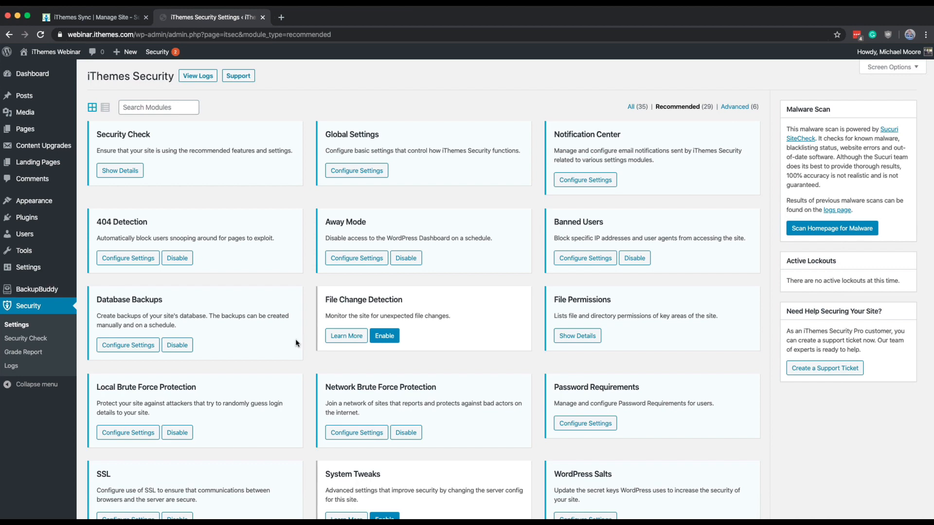
# Step: Review the Database Backups settings, including backup method, retention, excluded tables and scheduling, and close them without changes
pyautogui.scroll(-1, 156, 319)
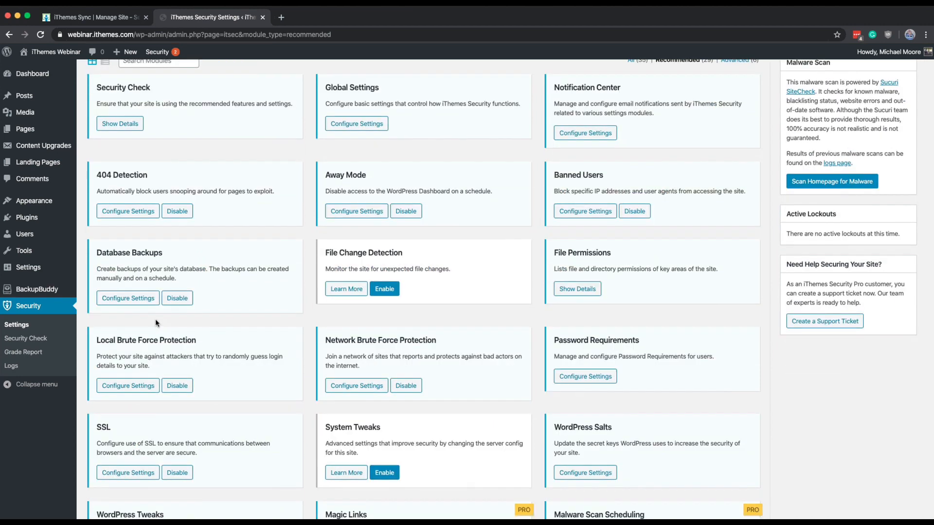
pyautogui.click(119, 303)
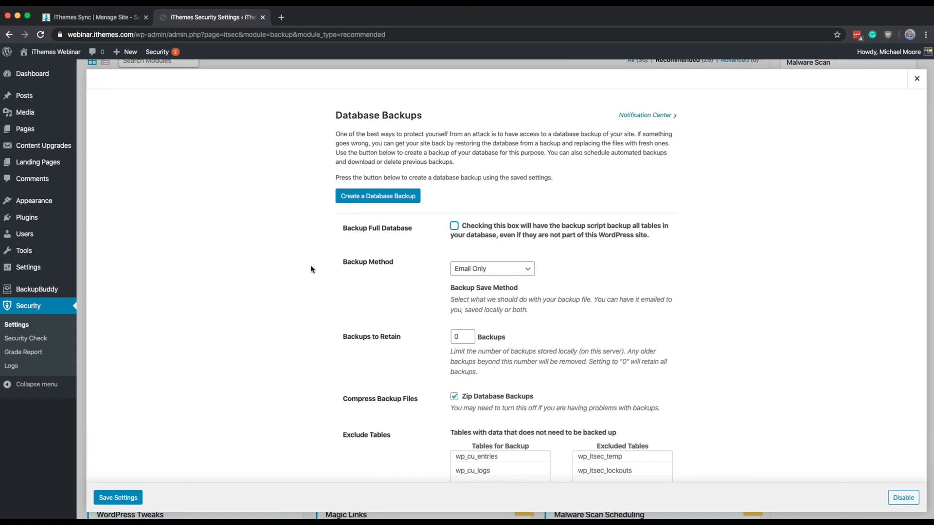
pyautogui.scroll(-3, 314, 268)
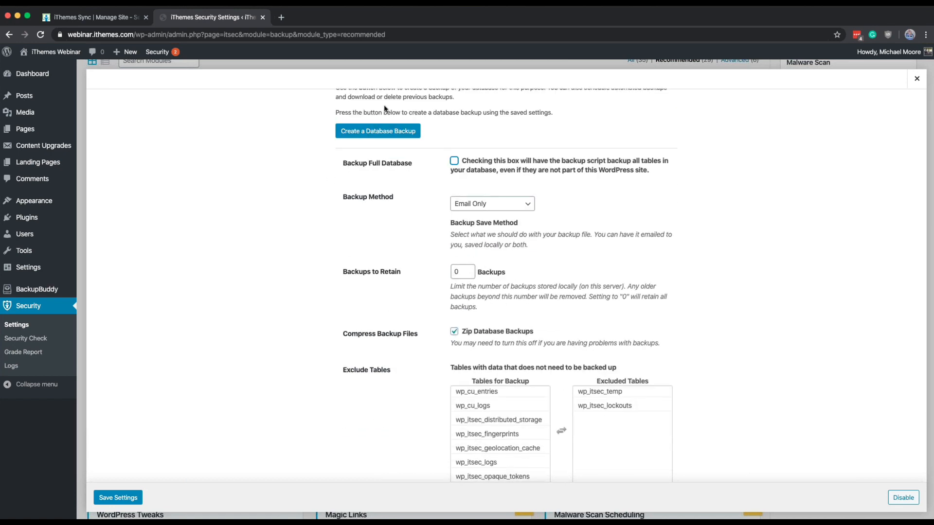
pyautogui.scroll(-4, 384, 108)
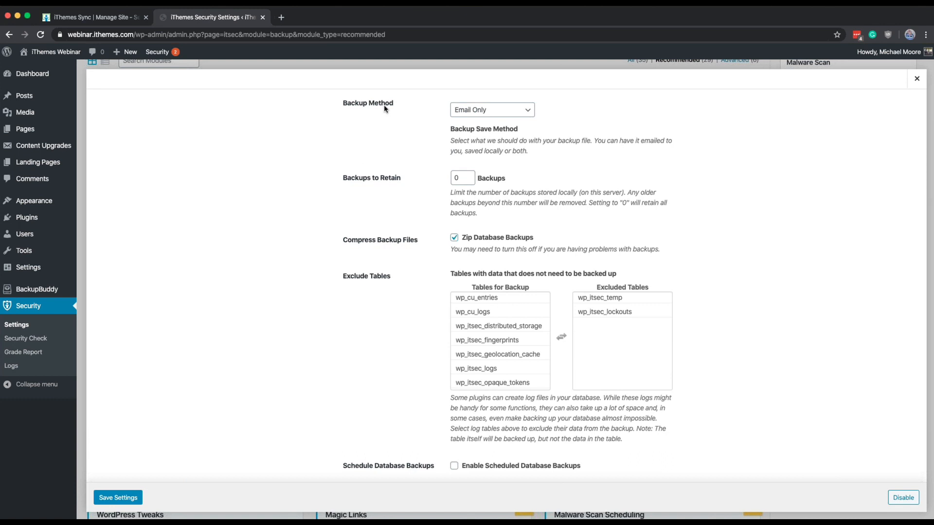
pyautogui.scroll(-1, 385, 108)
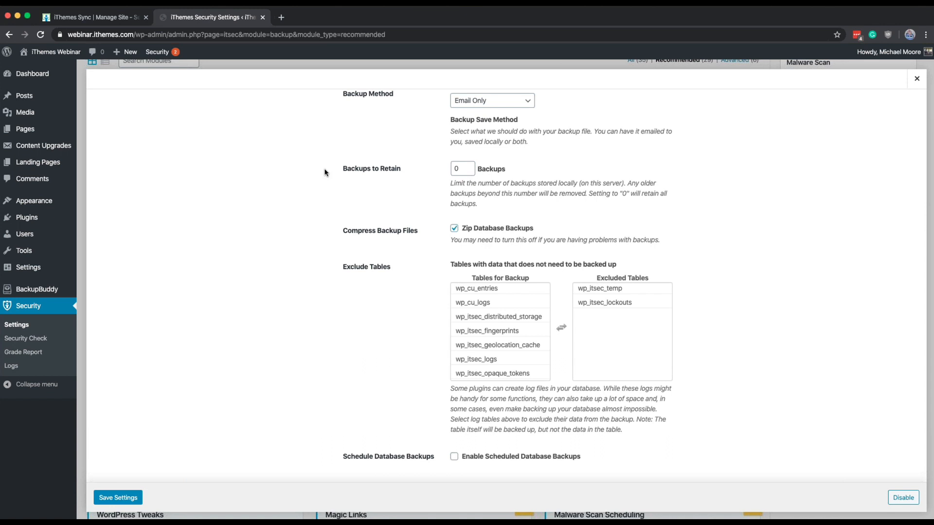
pyautogui.scroll(3, 325, 172)
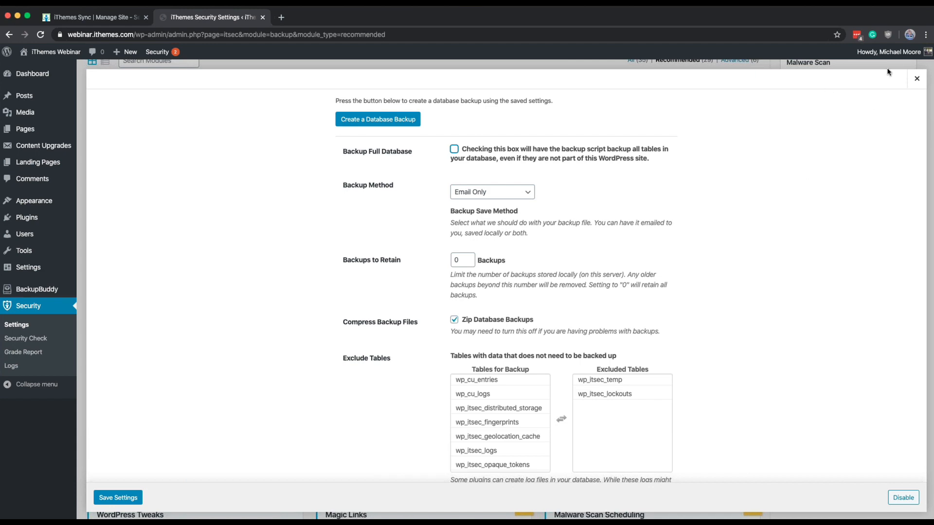
pyautogui.click(916, 79)
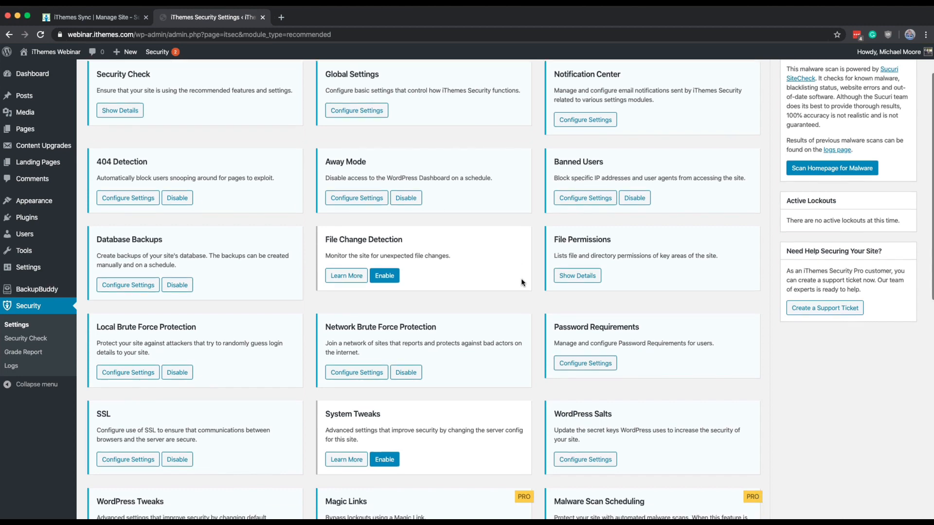
# Step: Enable the File Change Detection module, review its files and folders list and ignored file types, and save the settings
pyautogui.scroll(-2, 521, 280)
pyautogui.click(385, 232)
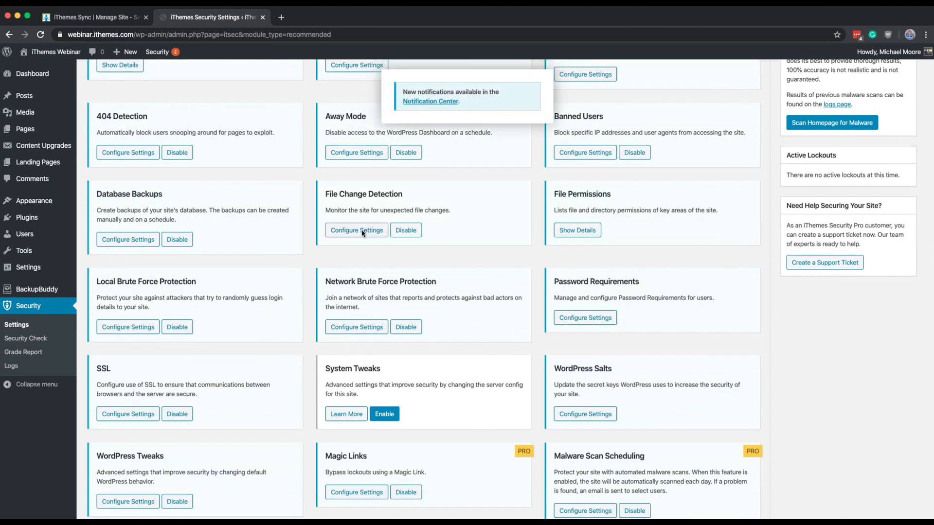
pyautogui.click(362, 232)
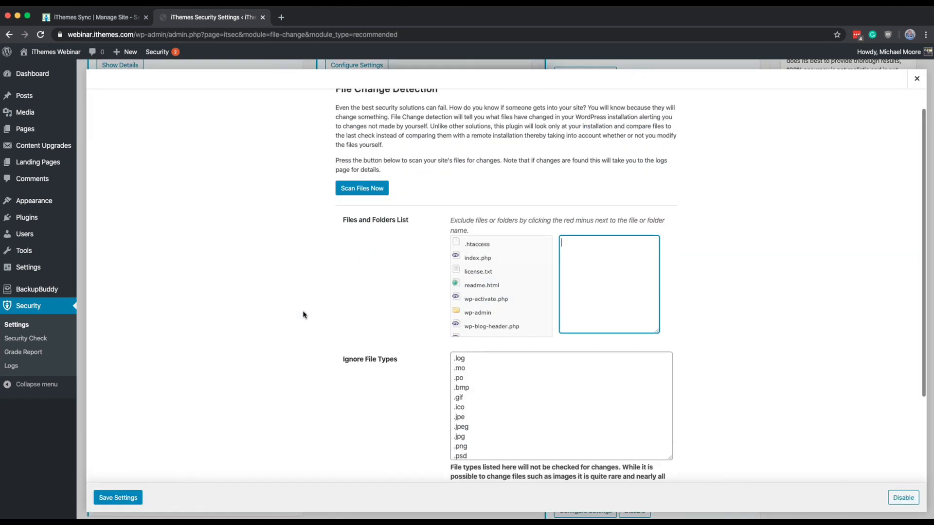
pyautogui.scroll(-2, 302, 314)
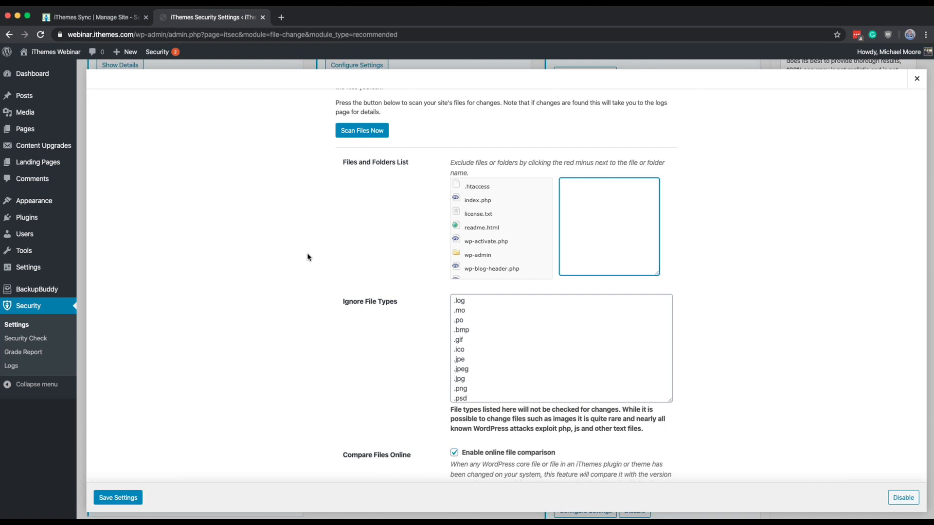
pyautogui.scroll(-3, 307, 258)
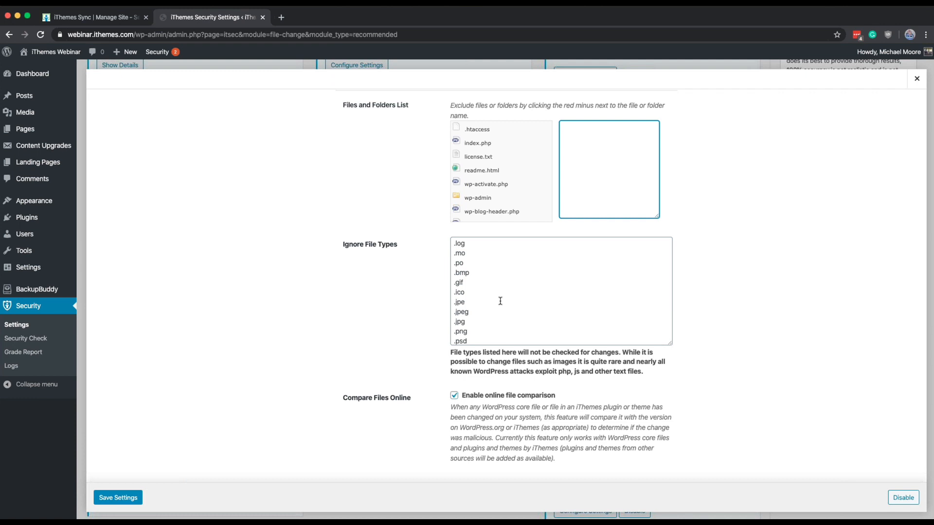
pyautogui.scroll(-10, 500, 301)
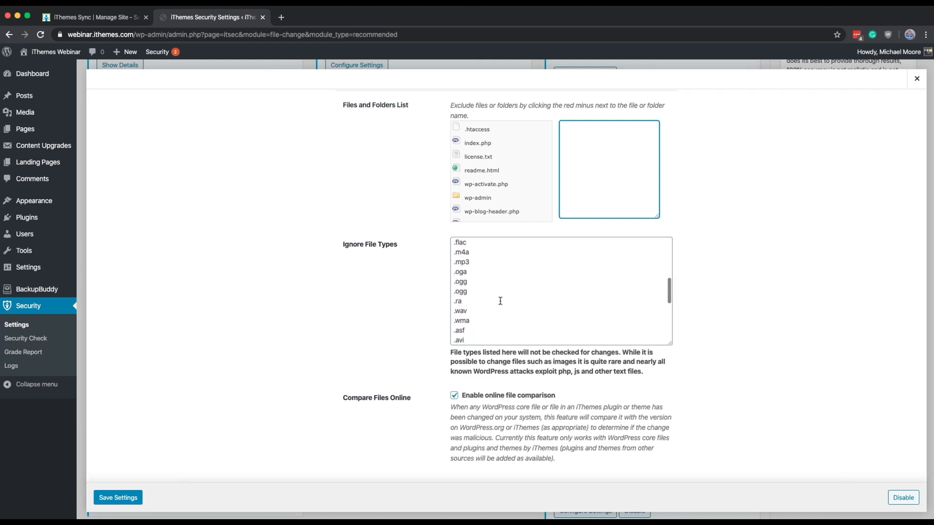
pyautogui.scroll(-5, 500, 301)
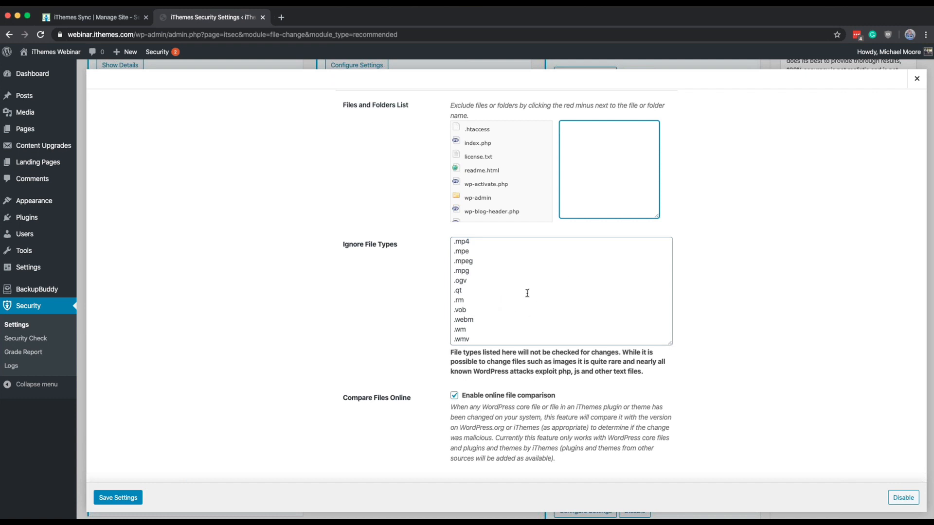
pyautogui.click(127, 500)
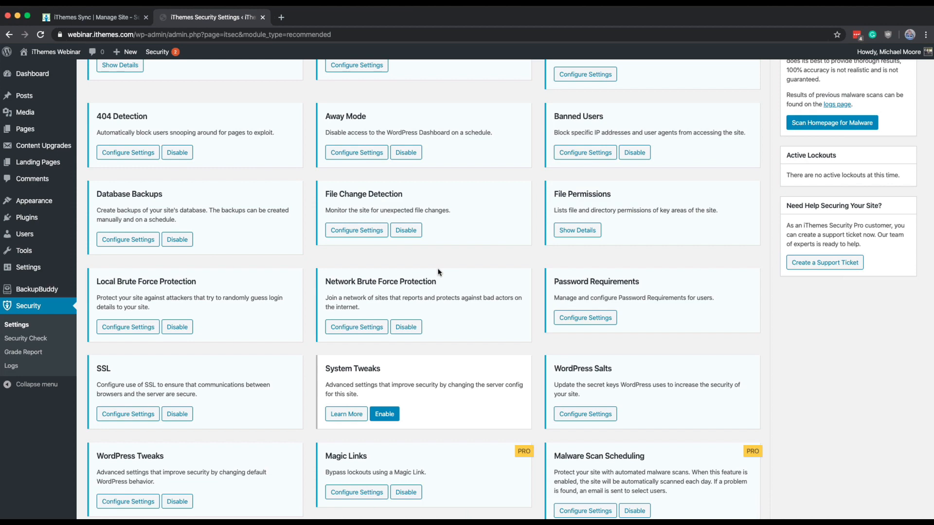
# Step: Reopen File Change Detection, expand wp-content and its uploads folder in the files list, leave the exclusion list empty and save the settings
pyautogui.click(364, 230)
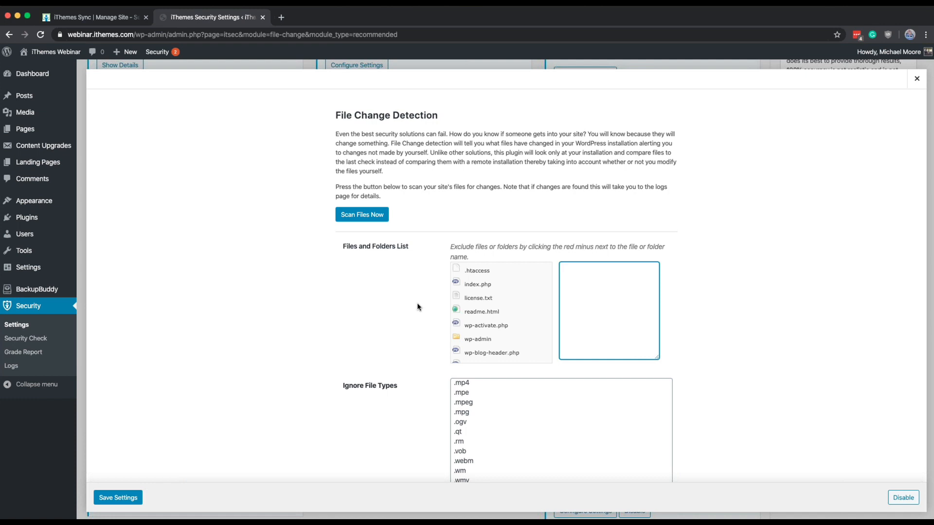
pyautogui.scroll(-3, 417, 305)
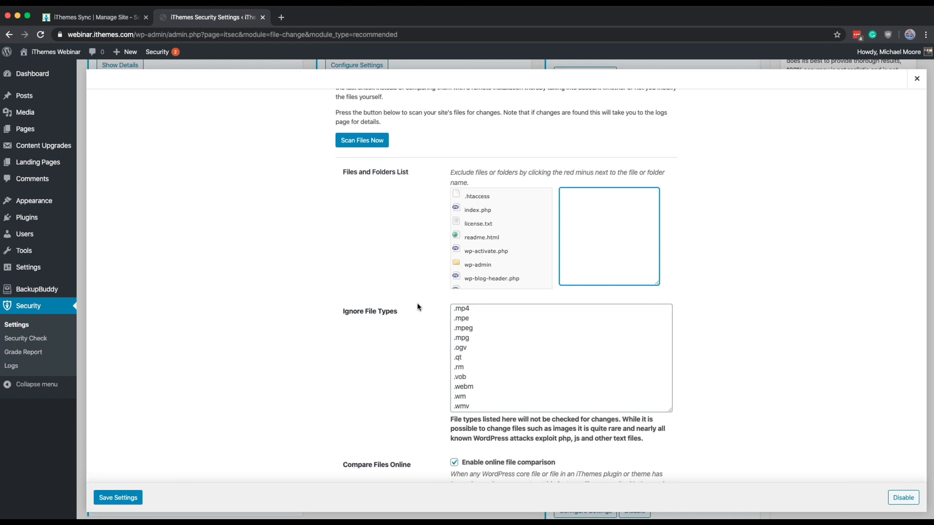
pyautogui.scroll(-4, 494, 265)
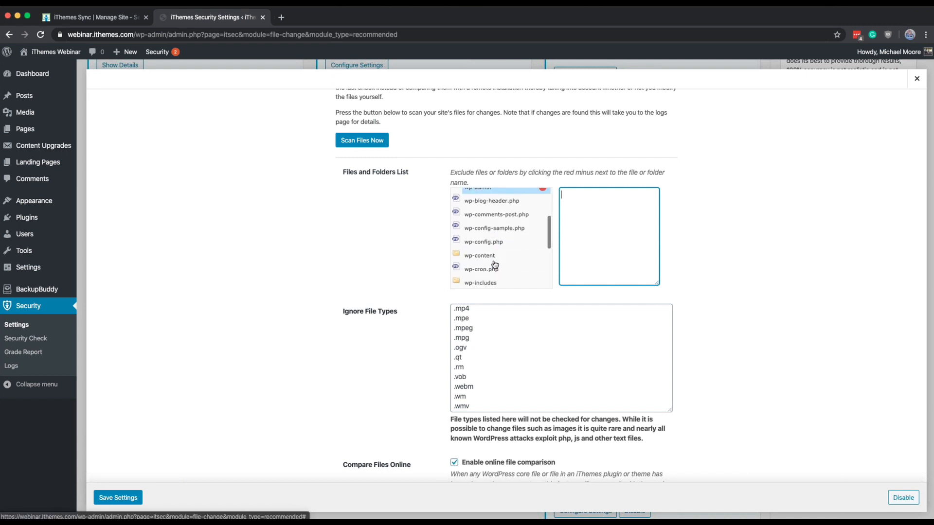
pyautogui.click(494, 262)
pyautogui.scroll(-2, 494, 265)
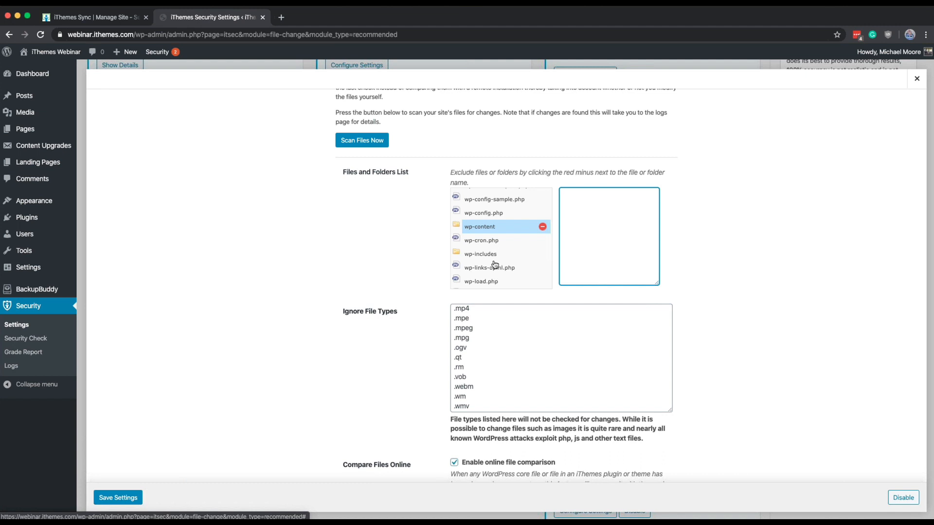
pyautogui.click(477, 226)
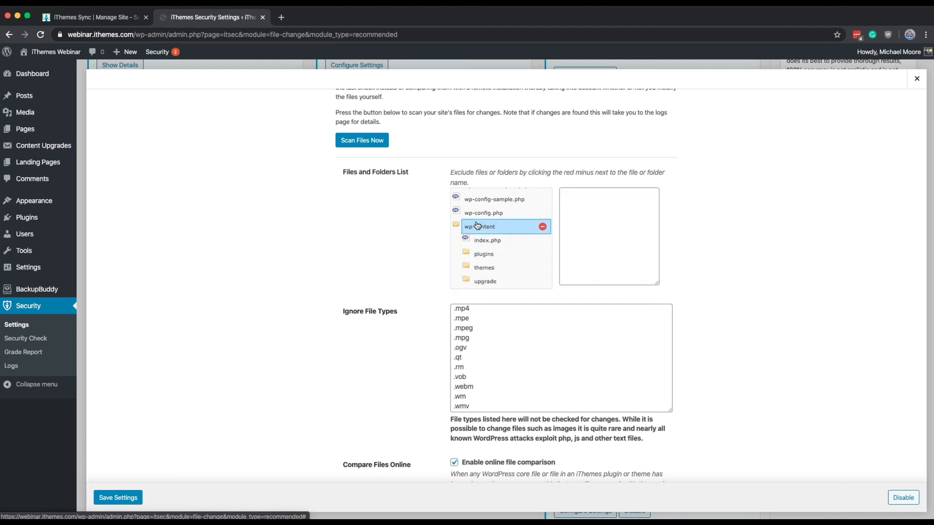
pyautogui.scroll(-3, 477, 260)
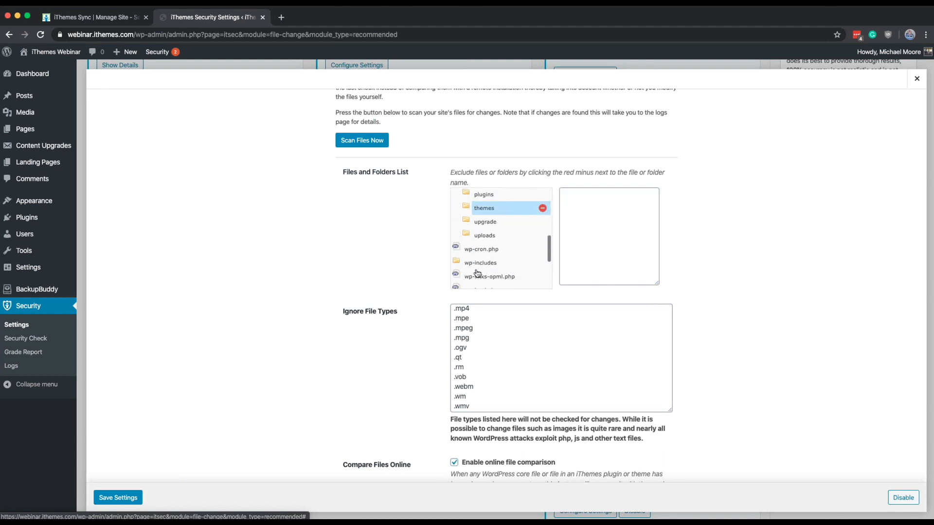
pyautogui.click(476, 237)
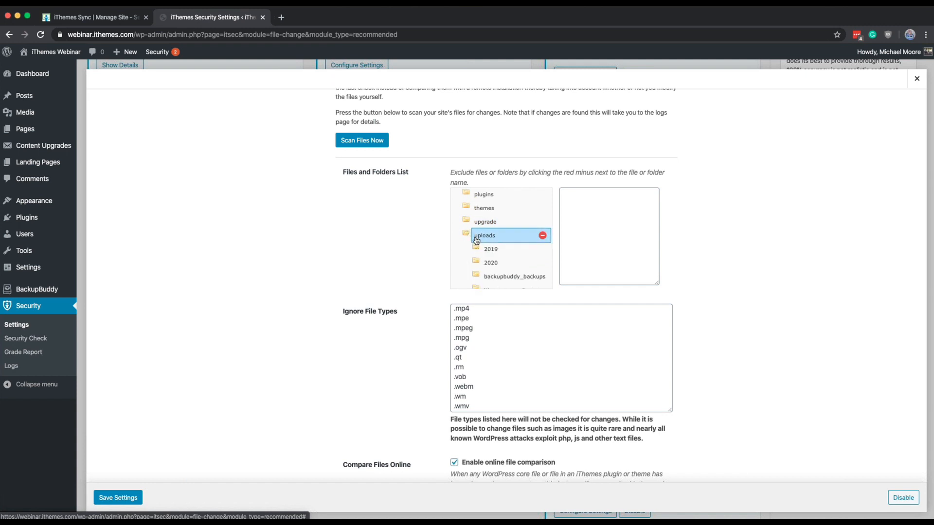
pyautogui.scroll(-3, 477, 240)
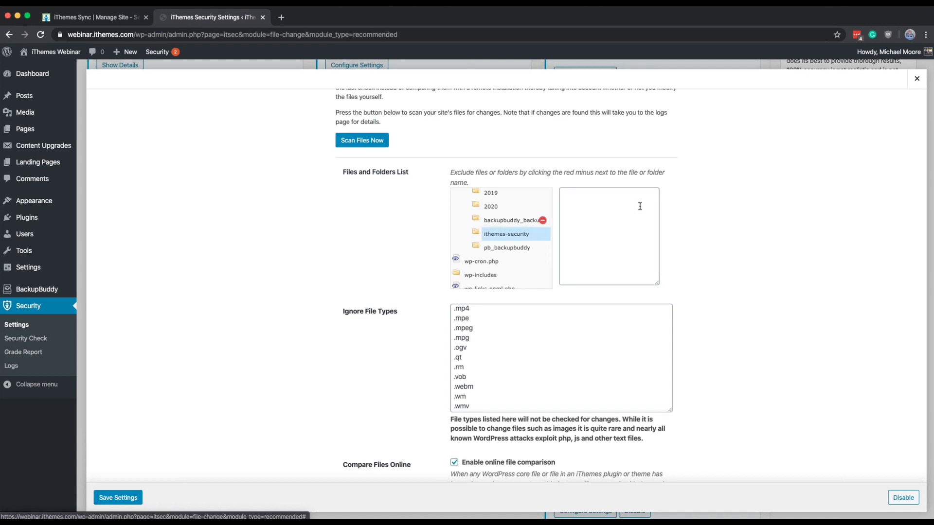
pyautogui.click(621, 236)
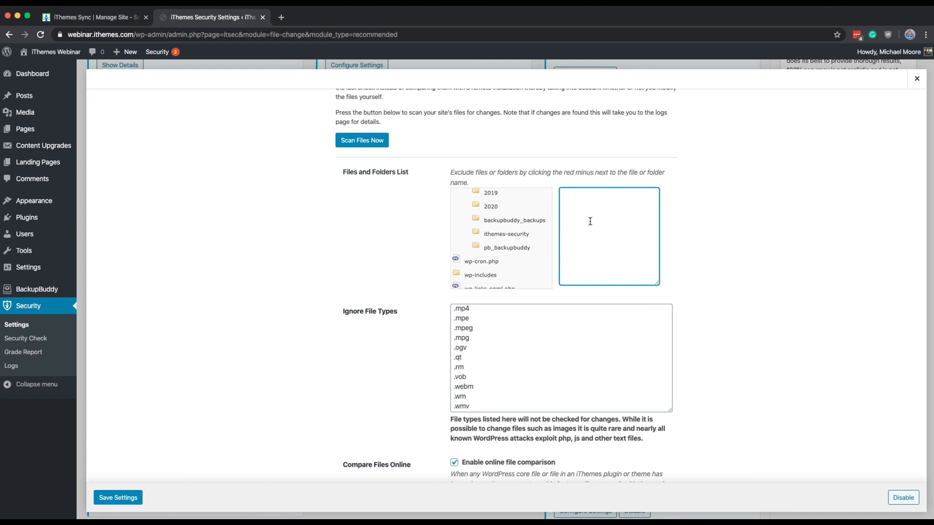
pyautogui.moveTo(511, 225)
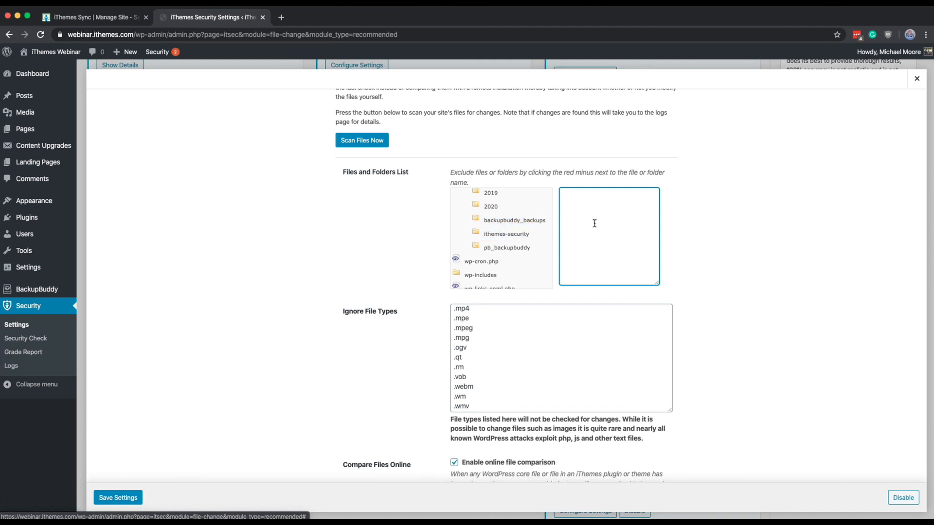
pyautogui.click(136, 502)
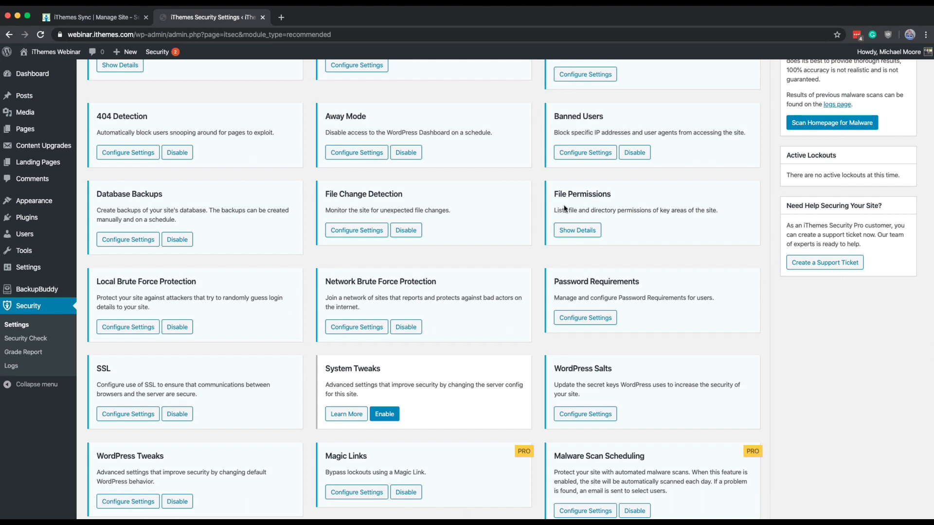
# Step: Load the File Permissions details, compare the suggested and actual values for each path, and close the report
pyautogui.click(582, 227)
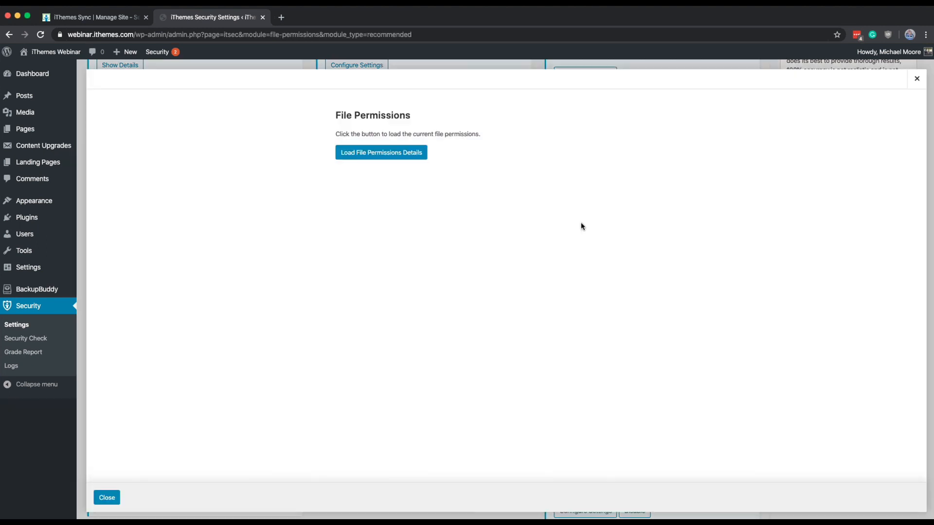
pyautogui.click(374, 154)
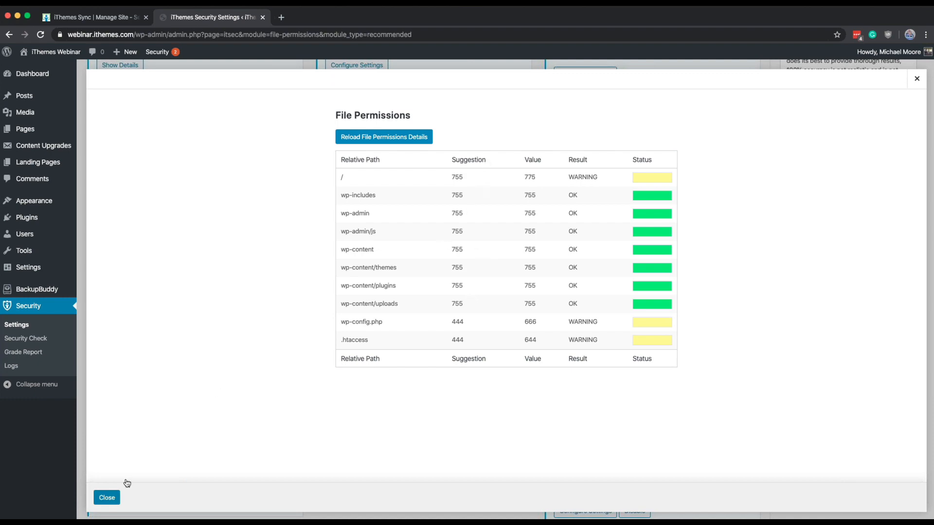
pyautogui.click(107, 500)
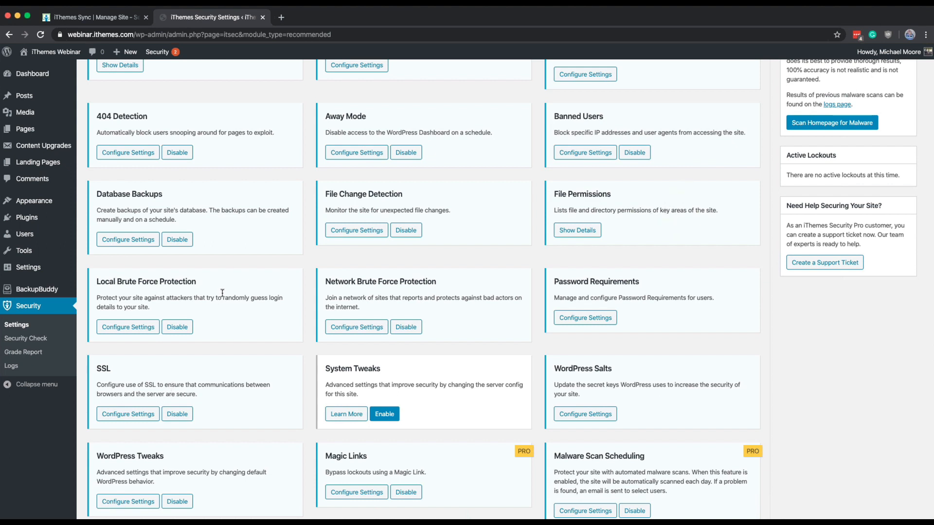
# Step: Review the lockout summary and login attempt limits in Local Brute Force Protection, and close the settings without changes
pyautogui.click(130, 328)
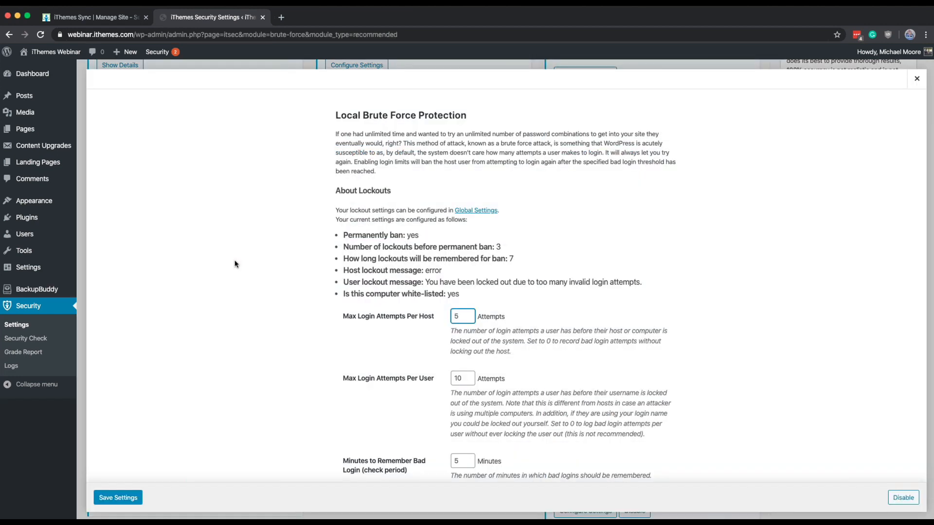
pyautogui.scroll(-3, 235, 264)
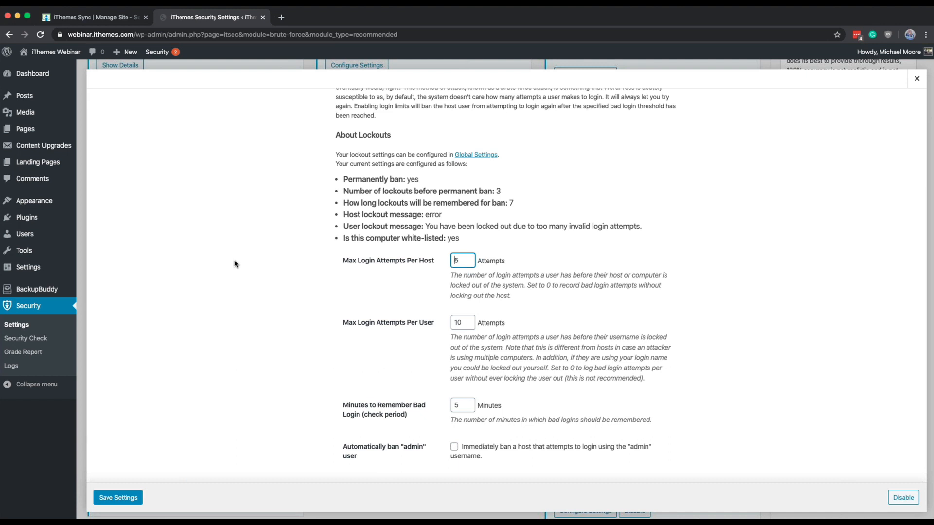
pyautogui.scroll(1, 235, 264)
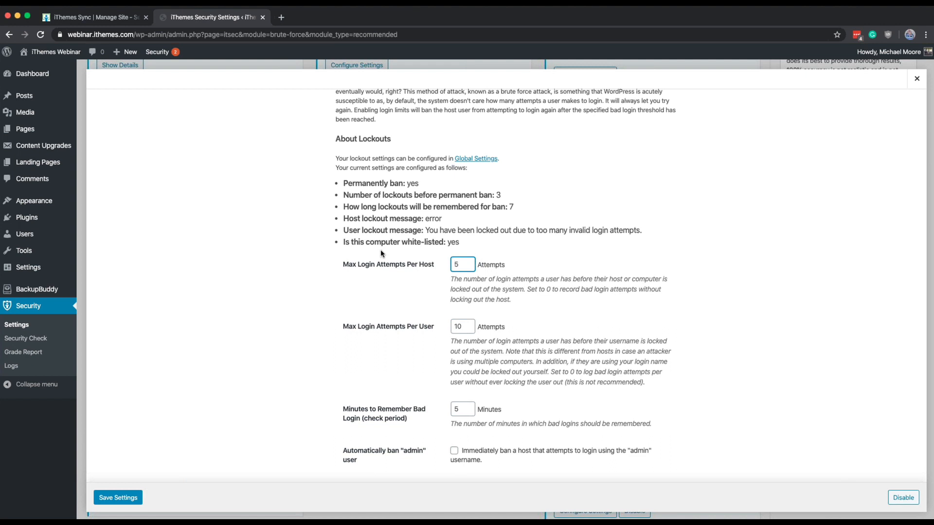
pyautogui.click(916, 81)
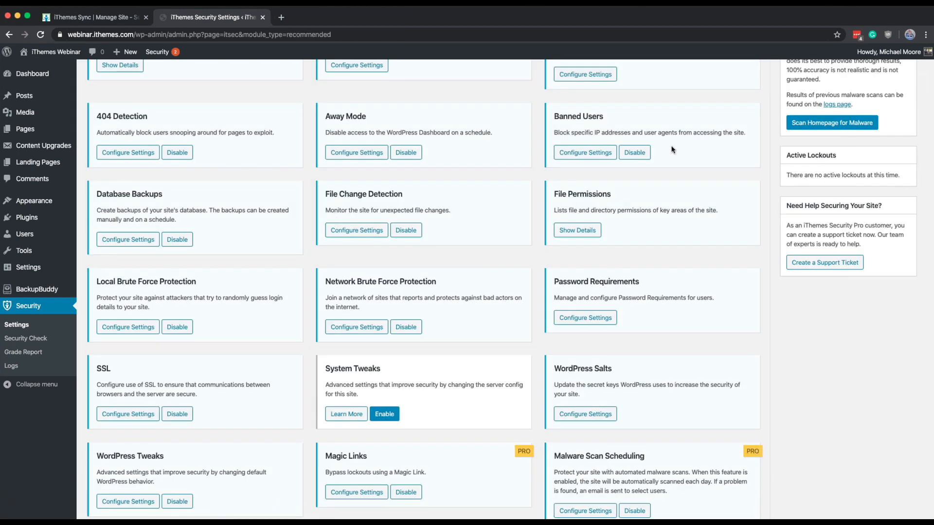
# Step: In Password Requirements, enable Refuse Compromised Passwords alongside Strong Passwords, leave Password Expiration off, and save the settings
pyautogui.scroll(-1, 541, 225)
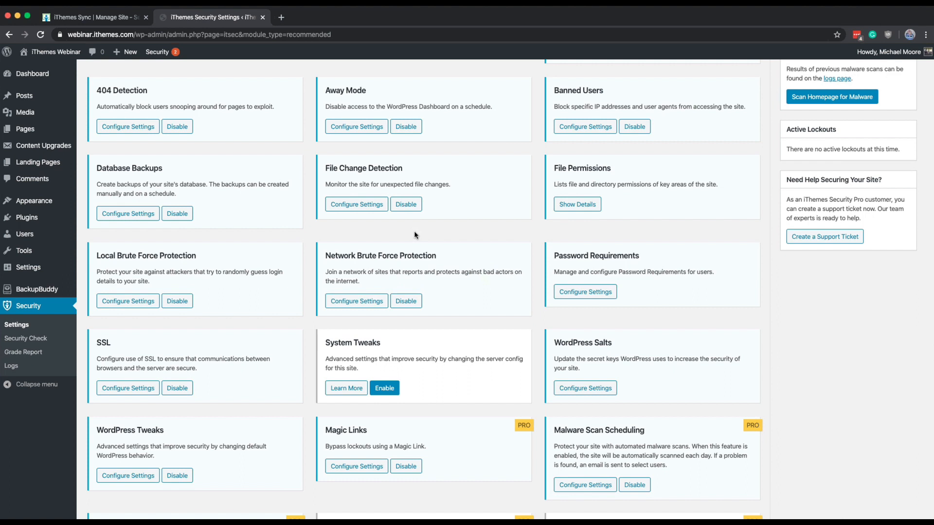
pyautogui.click(579, 292)
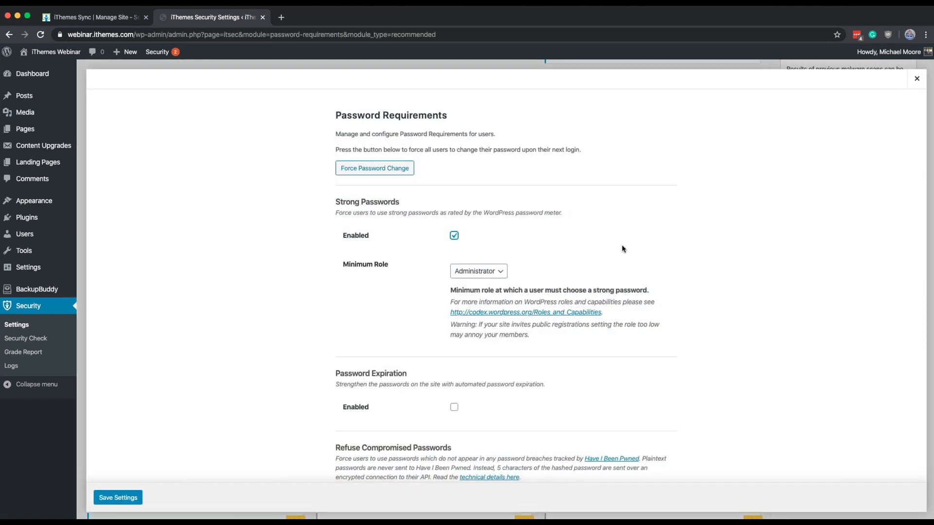
pyautogui.scroll(-1, 622, 248)
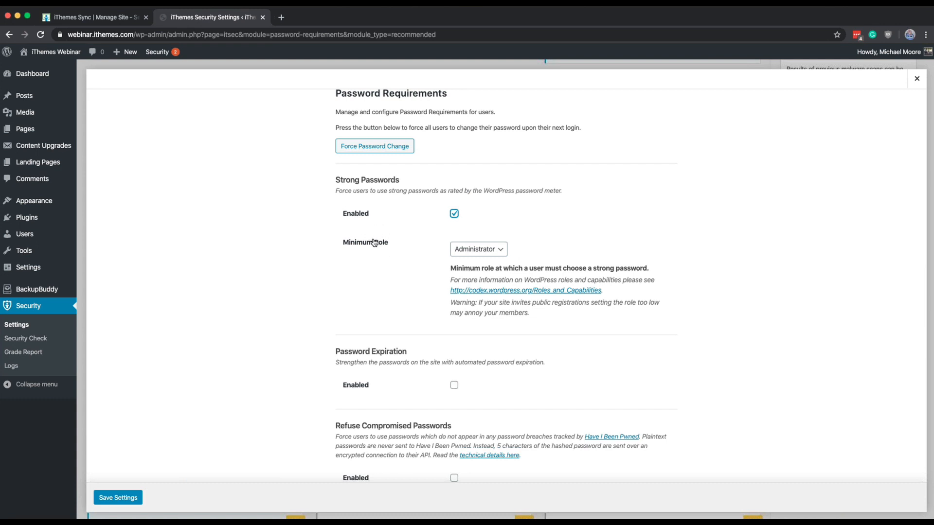
pyautogui.scroll(-1, 373, 242)
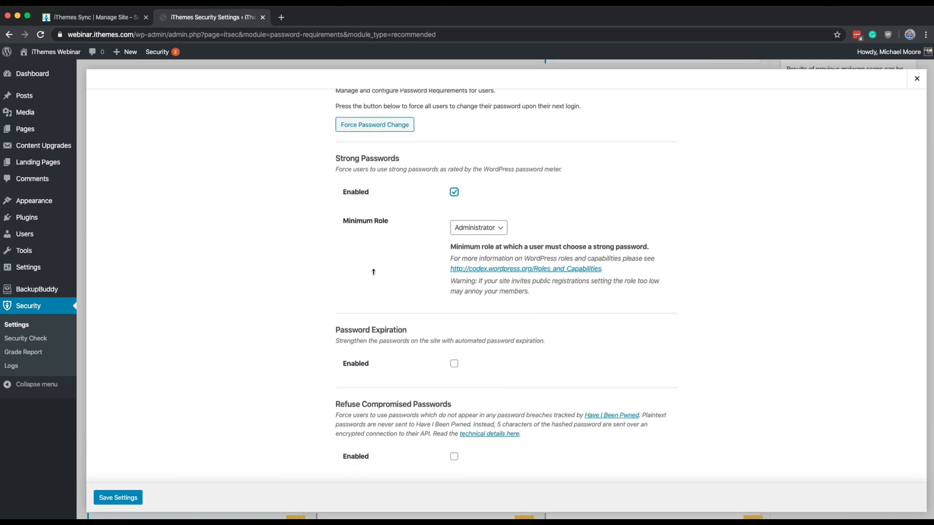
pyautogui.click(453, 457)
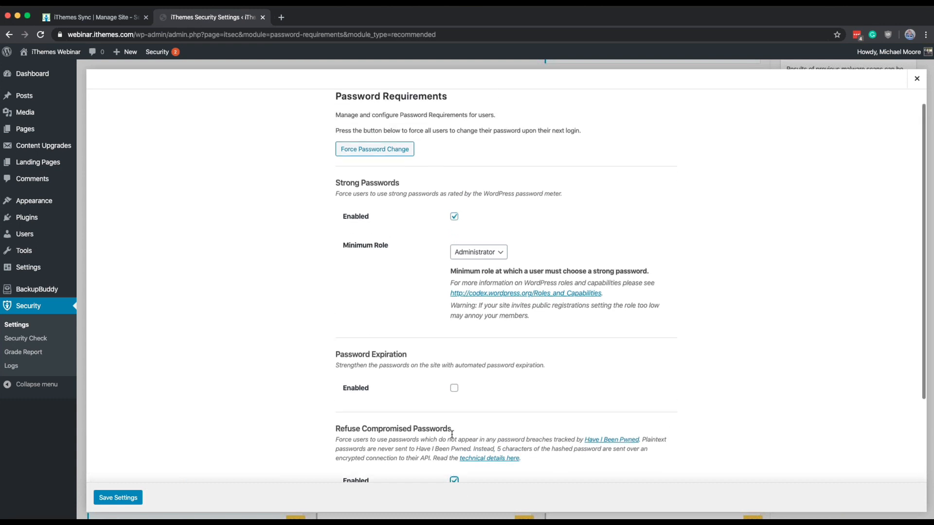
pyautogui.scroll(-5, 447, 430)
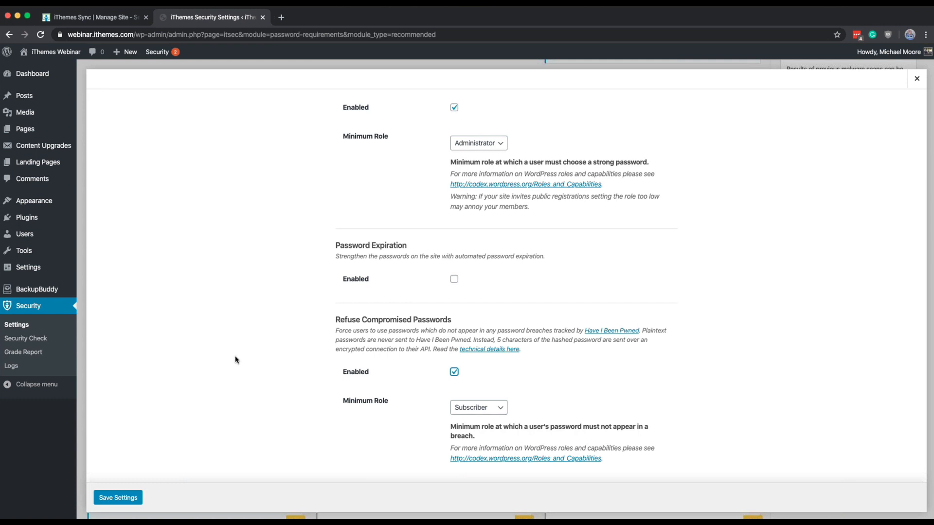
pyautogui.click(133, 503)
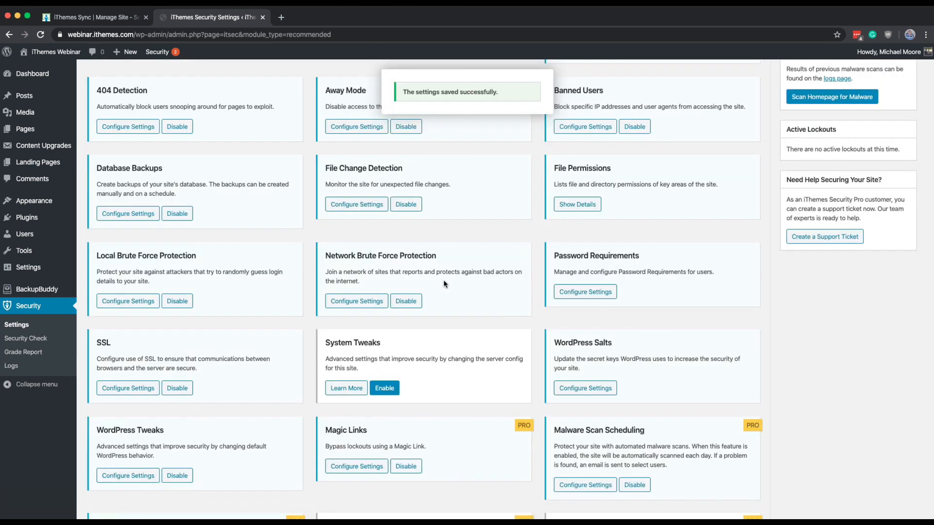
# Step: Reopen Password Requirements, review the strong password, expiration and compromised password options, and save without changes
pyautogui.click(588, 292)
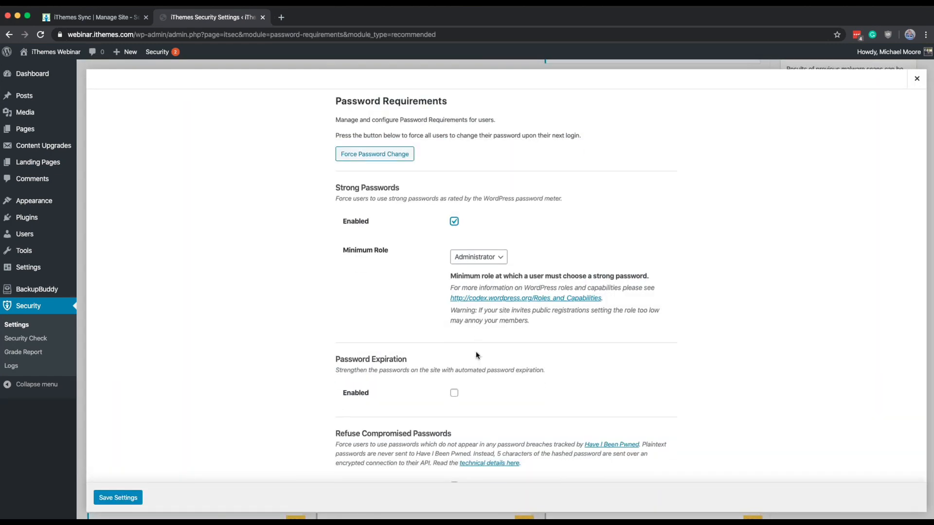
pyautogui.scroll(-3, 476, 355)
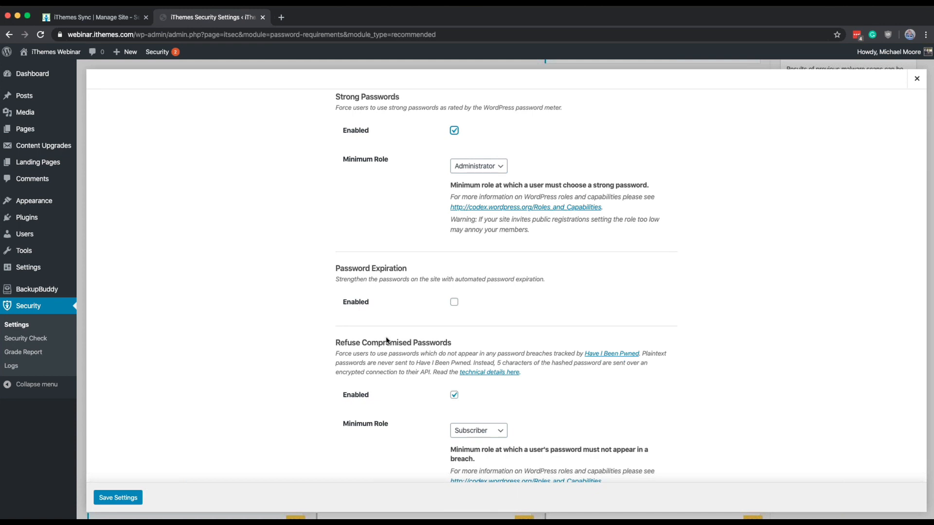
pyautogui.scroll(-1, 387, 340)
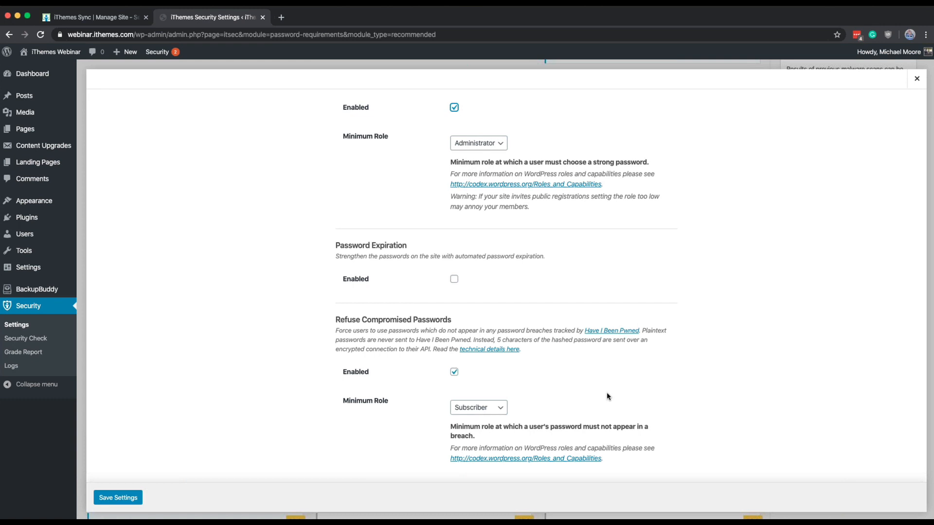
pyautogui.click(109, 507)
pyautogui.click(114, 498)
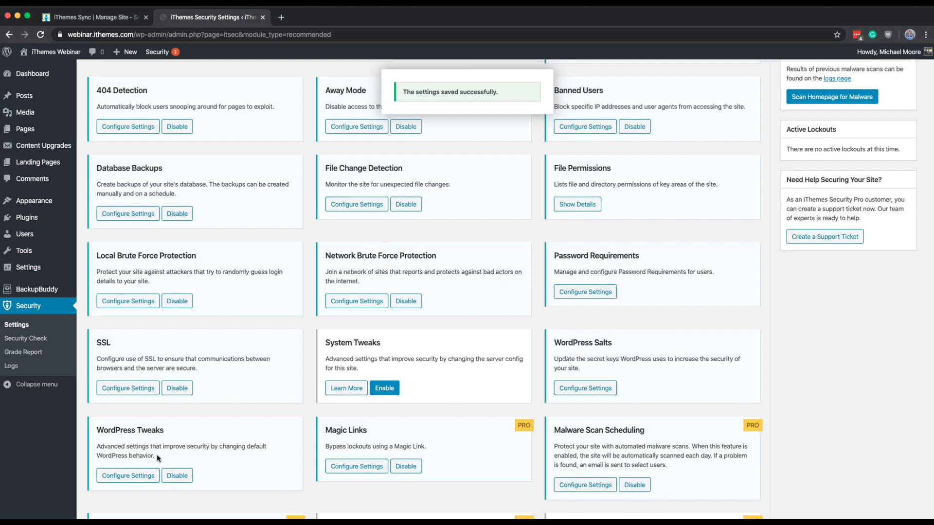
# Step: Open the SSL module, keep Redirect All HTTP Page Requests to HTTPS set to Enabled (recommended), and save the settings
pyautogui.scroll(-3, 156, 455)
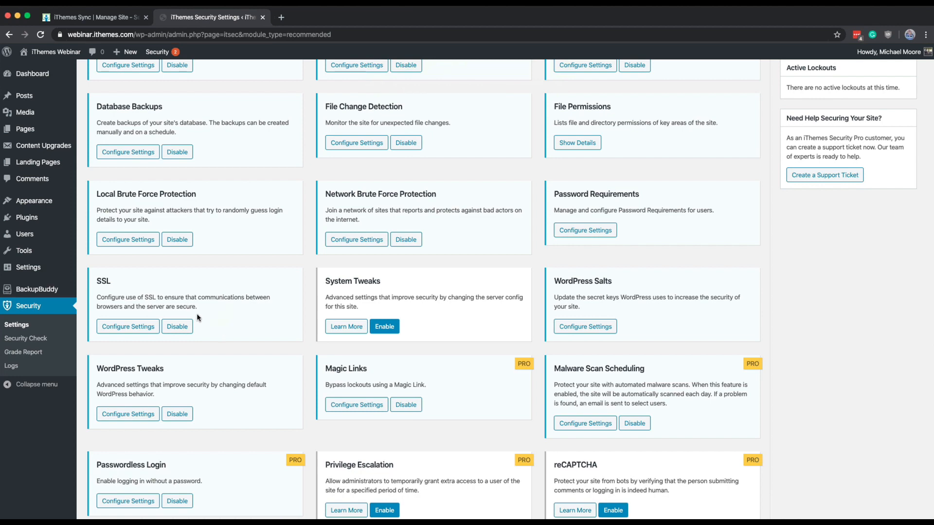
pyautogui.click(131, 325)
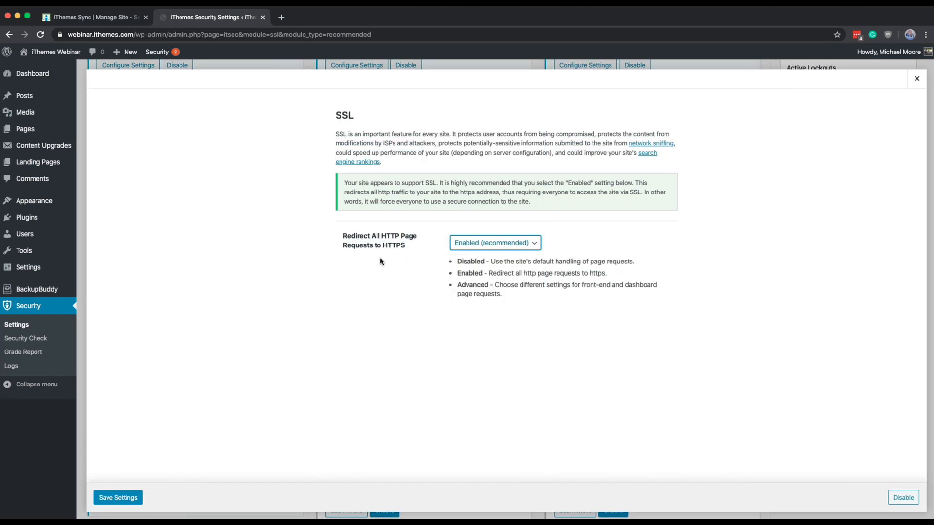
pyautogui.click(133, 495)
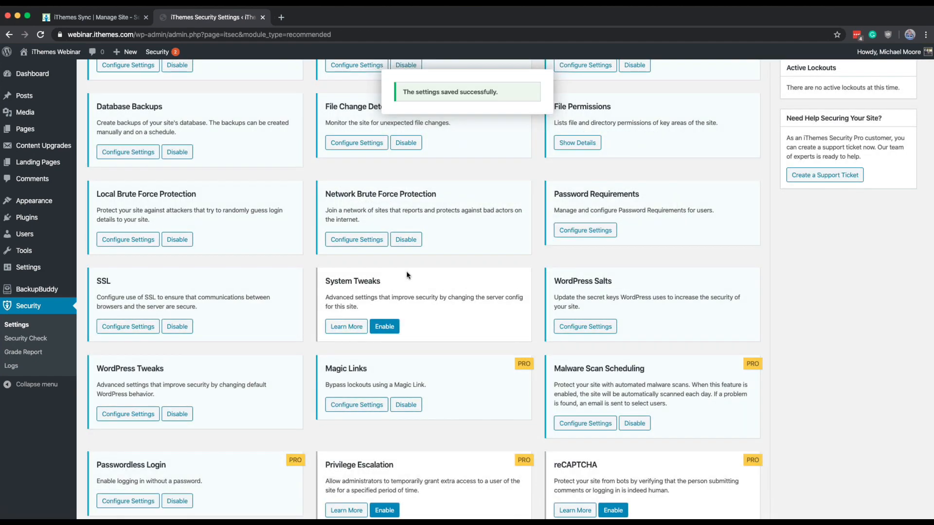
# Step: Enable the System Tweaks module, review its options from Protect System Files to Disable PHP in Themes, and save with all of them unchecked
pyautogui.click(388, 325)
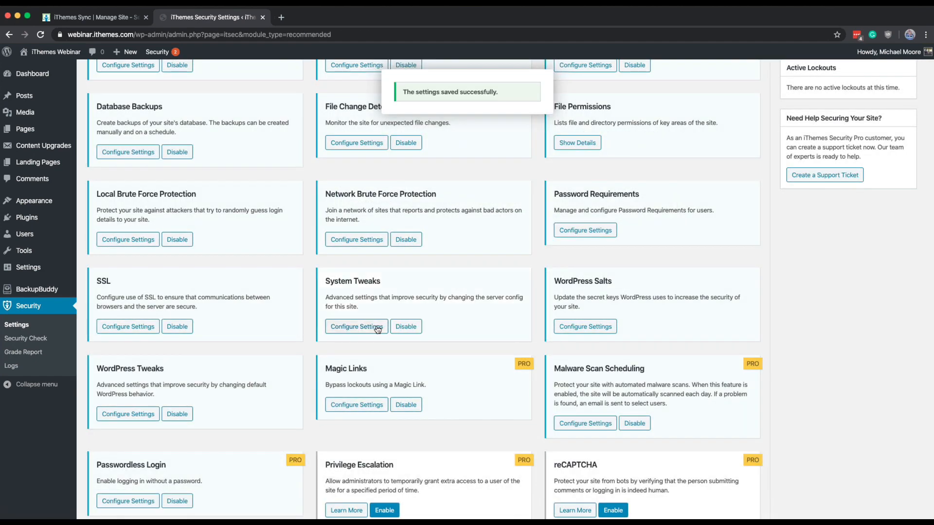
pyautogui.click(375, 326)
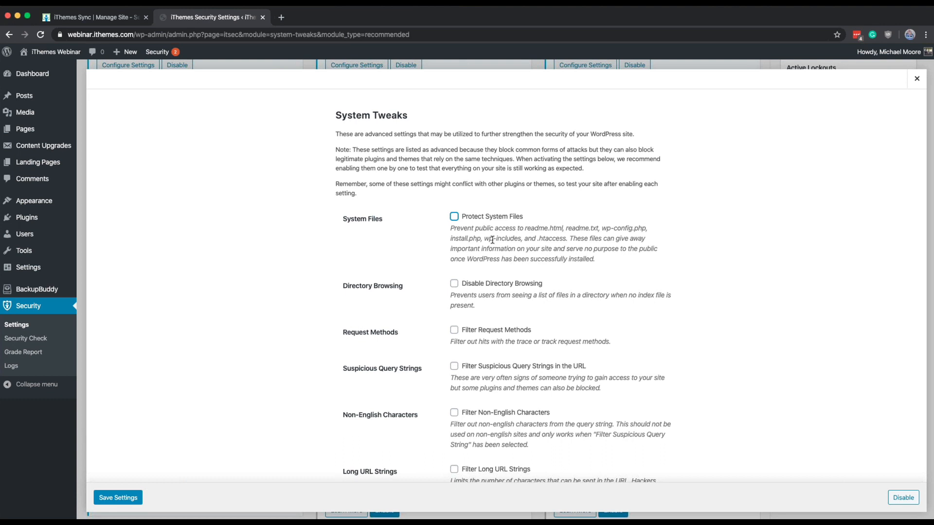
pyautogui.scroll(-3, 611, 235)
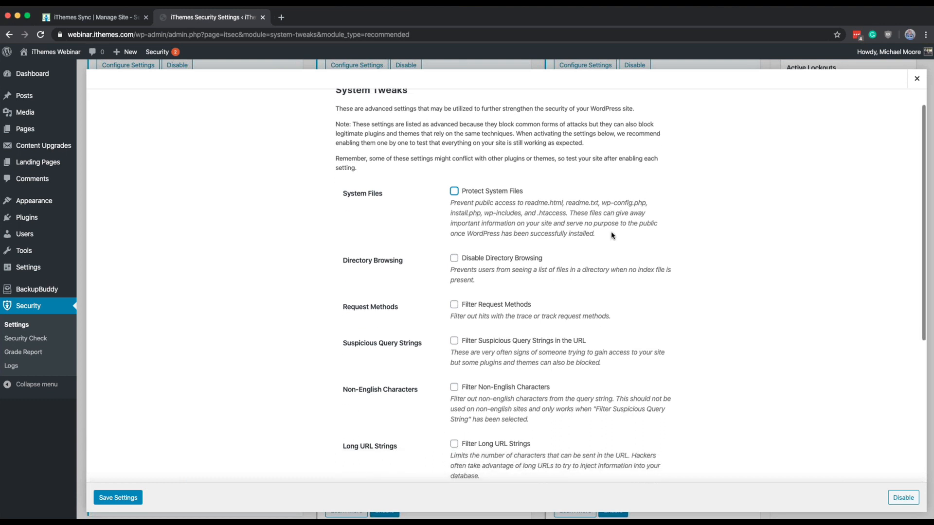
pyautogui.scroll(-1, 592, 154)
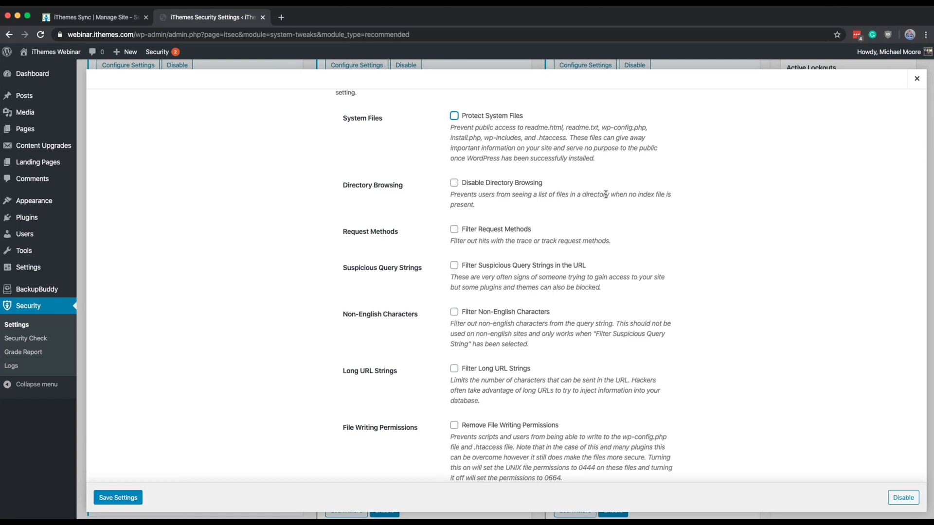
pyautogui.scroll(-2, 605, 194)
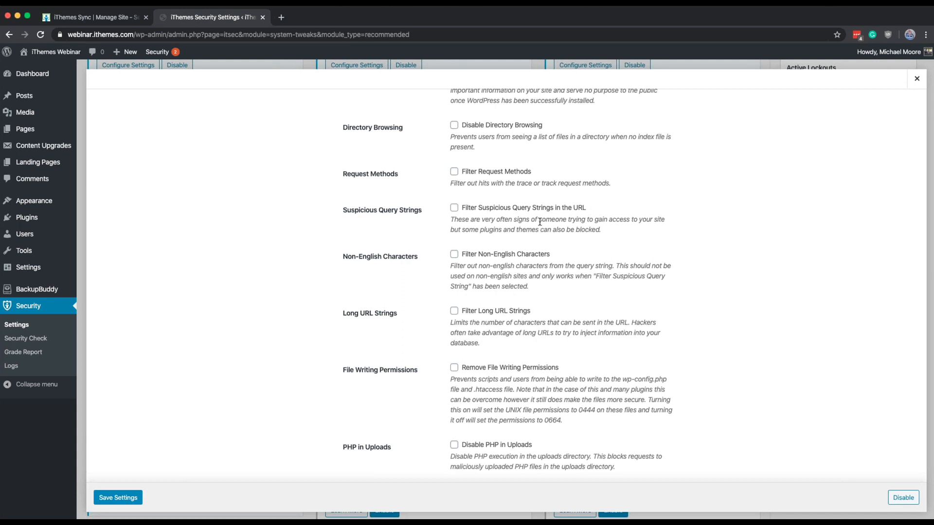
pyautogui.scroll(-3, 540, 222)
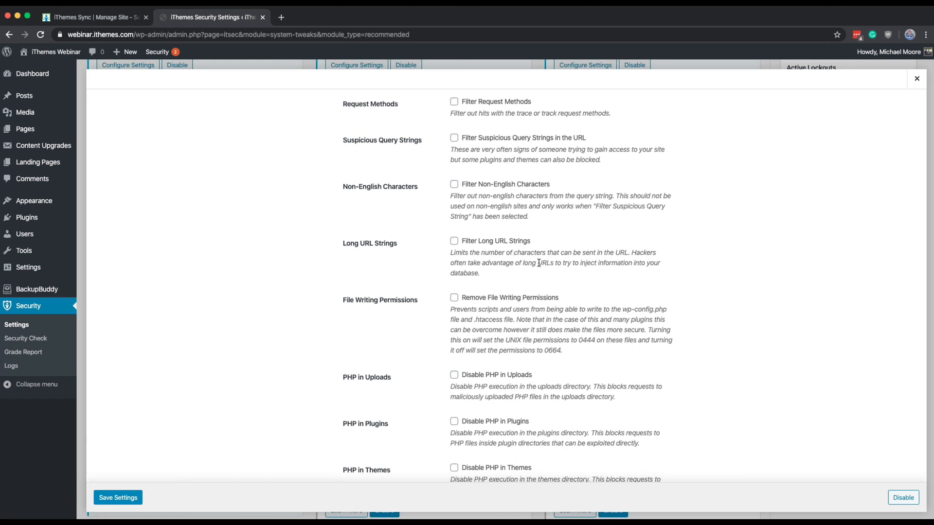
pyautogui.scroll(-1, 538, 263)
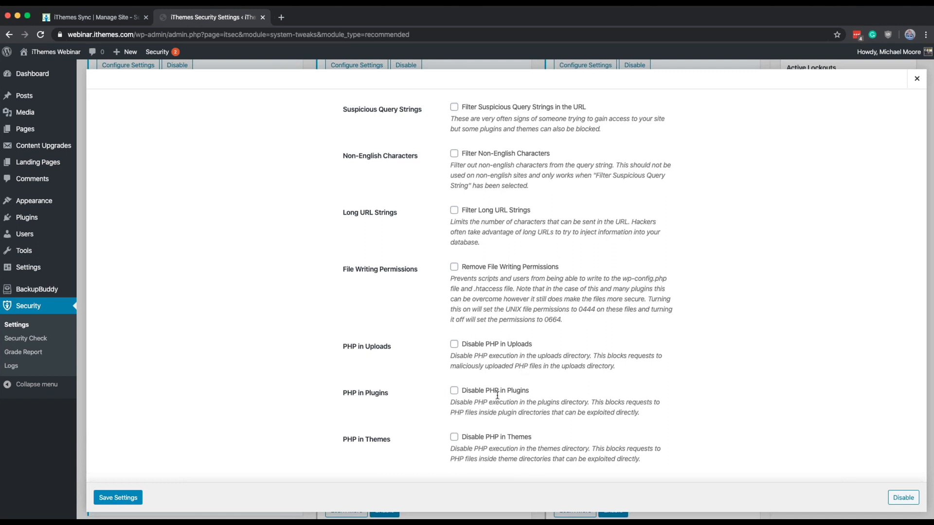
pyautogui.click(131, 496)
pyautogui.click(131, 497)
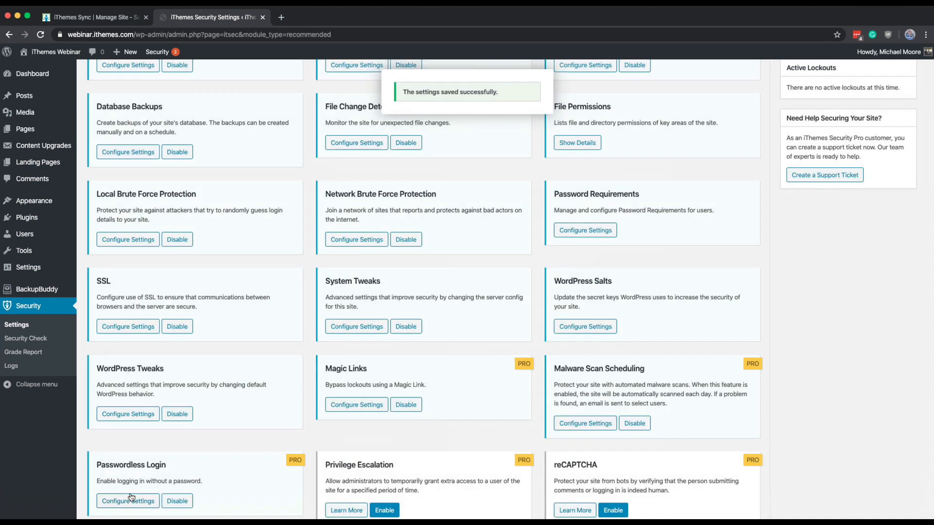
# Step: Open the WordPress Tweaks settings and review the Windows Live Writer header, EditURI header, comment spam and file editor options
pyautogui.scroll(-2, 256, 352)
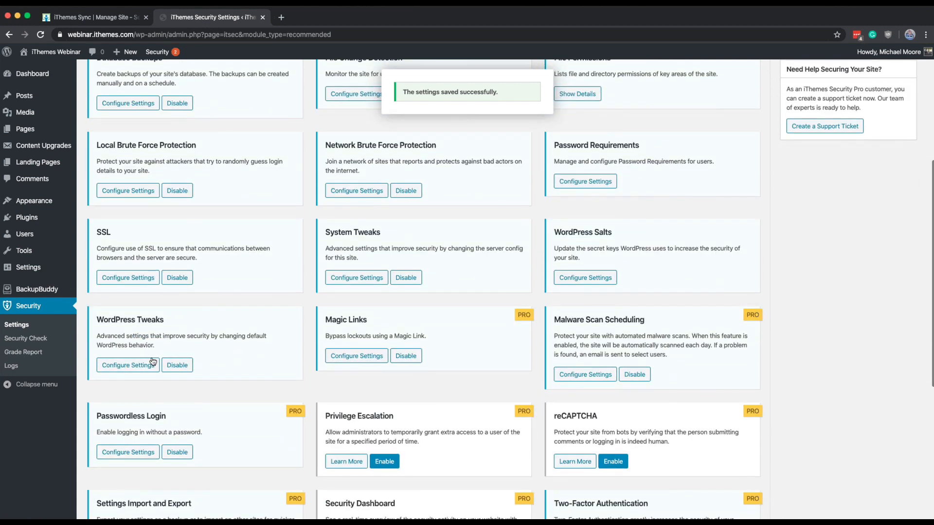
pyautogui.click(148, 365)
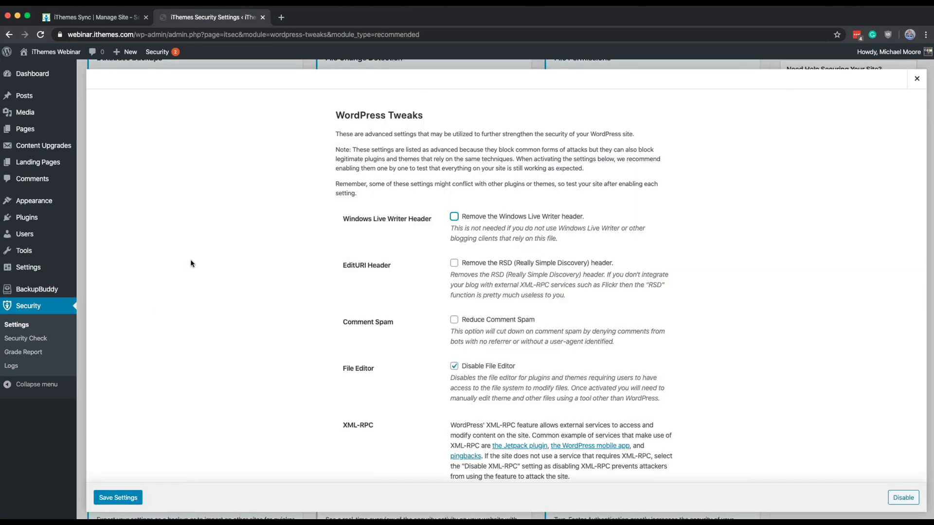
pyautogui.scroll(-2, 190, 262)
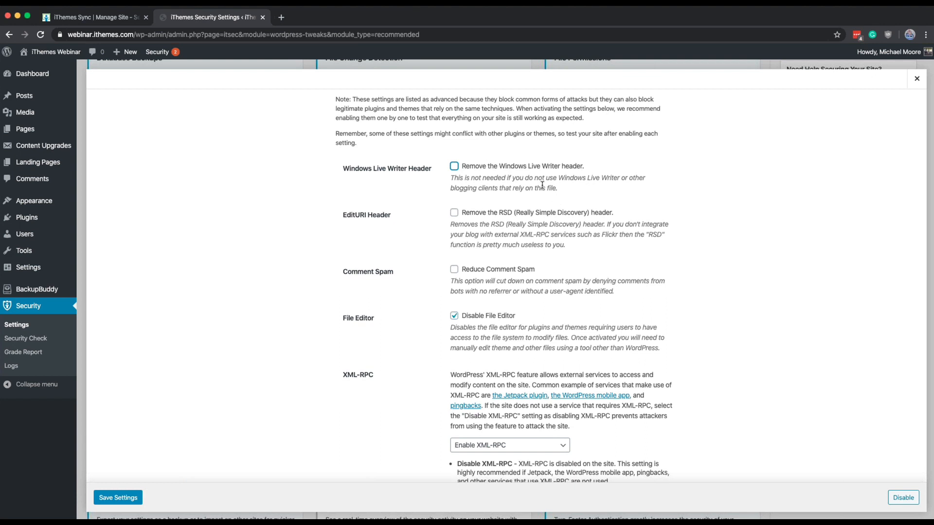
pyautogui.scroll(-3, 541, 185)
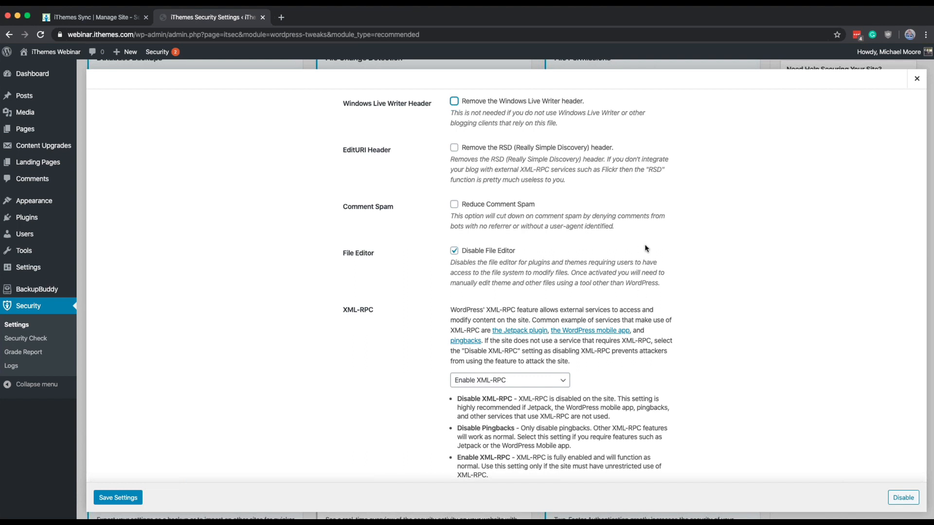
pyautogui.scroll(-3, 646, 248)
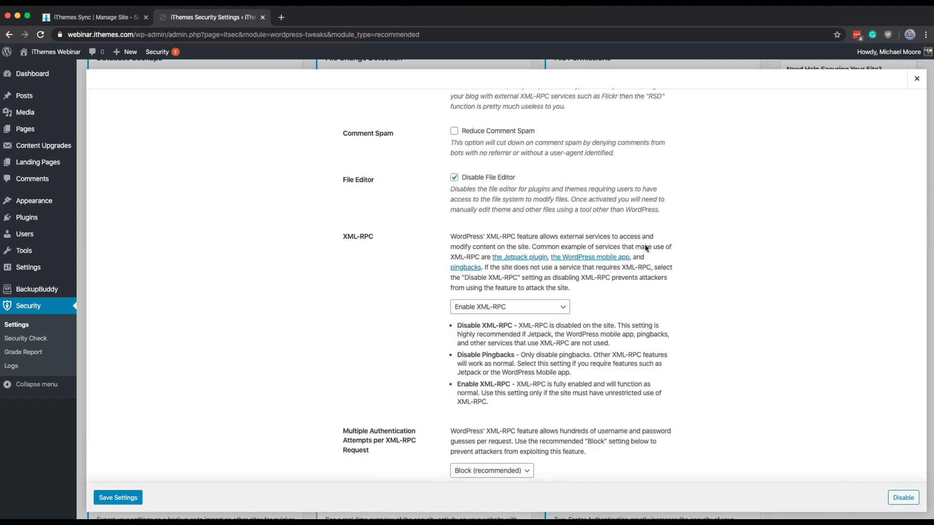
pyautogui.scroll(1, 646, 248)
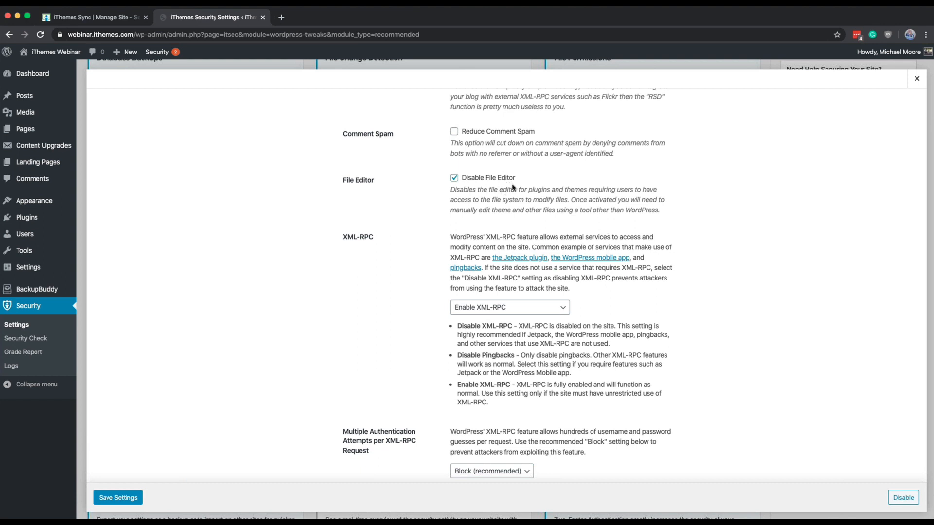
pyautogui.scroll(-2, 513, 187)
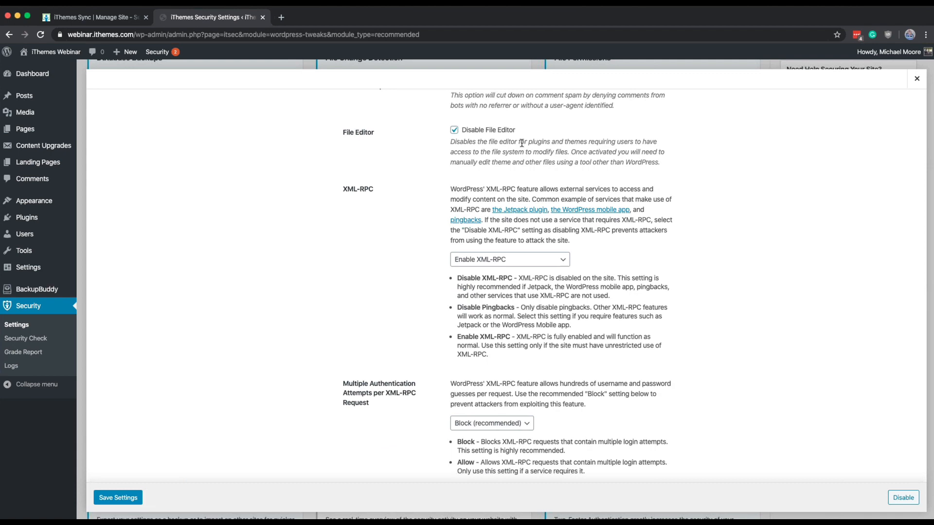
# Step: Review the remaining WordPress Tweaks options from XML-RPC to Mitigate Attachment File Traversal Attack, and save the settings without changes
pyautogui.scroll(-2, 521, 143)
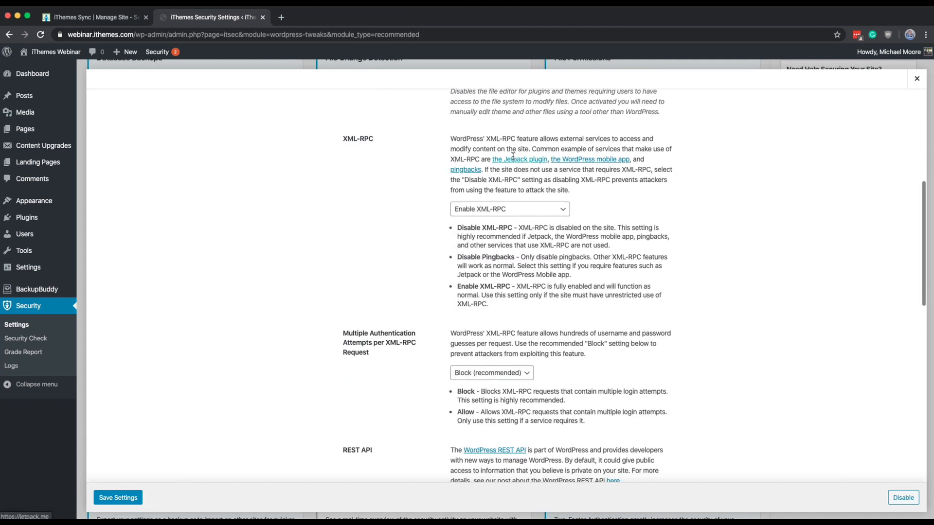
pyautogui.scroll(-1, 579, 132)
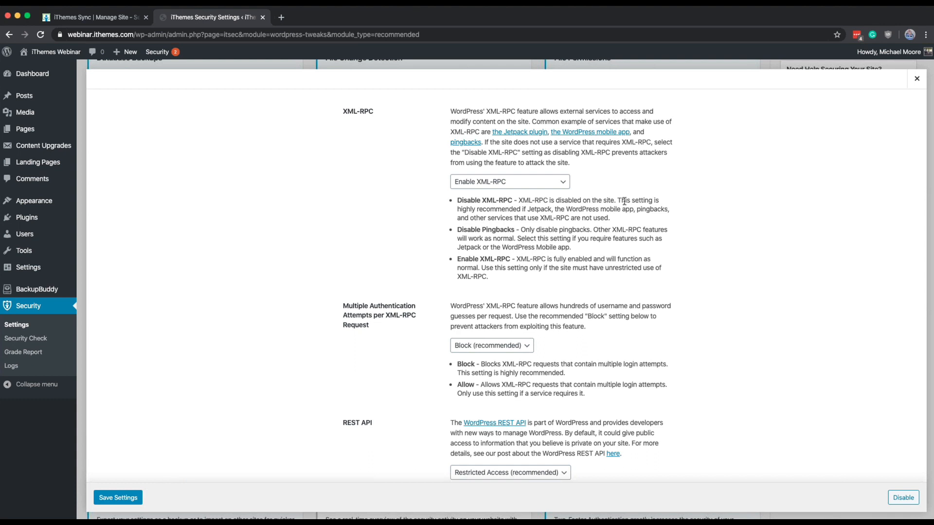
pyautogui.scroll(-3, 553, 235)
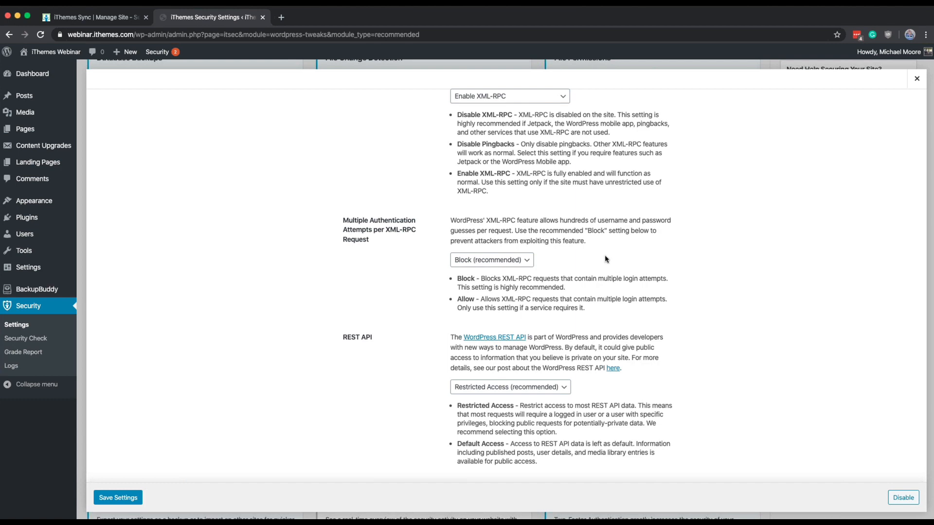
pyautogui.scroll(-3, 620, 244)
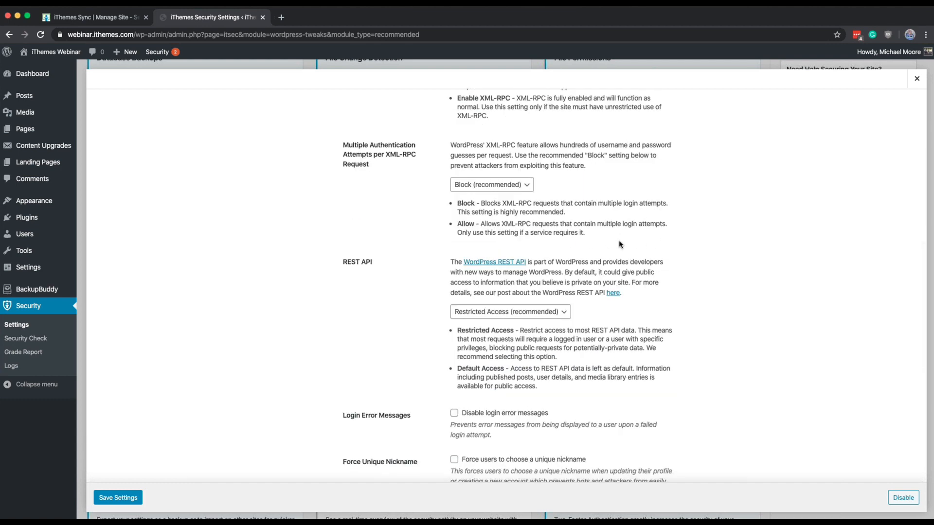
pyautogui.scroll(-2, 488, 261)
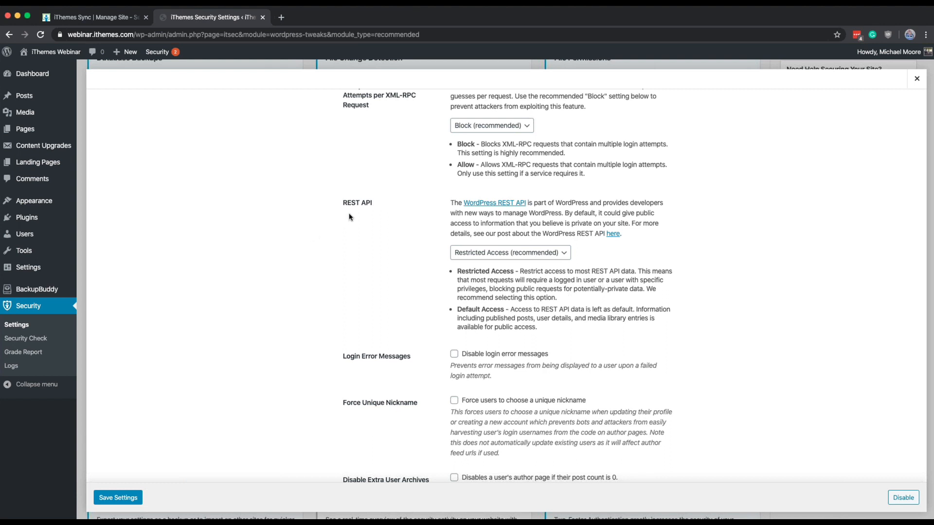
pyautogui.scroll(-1, 349, 217)
pyautogui.scroll(-3, 350, 217)
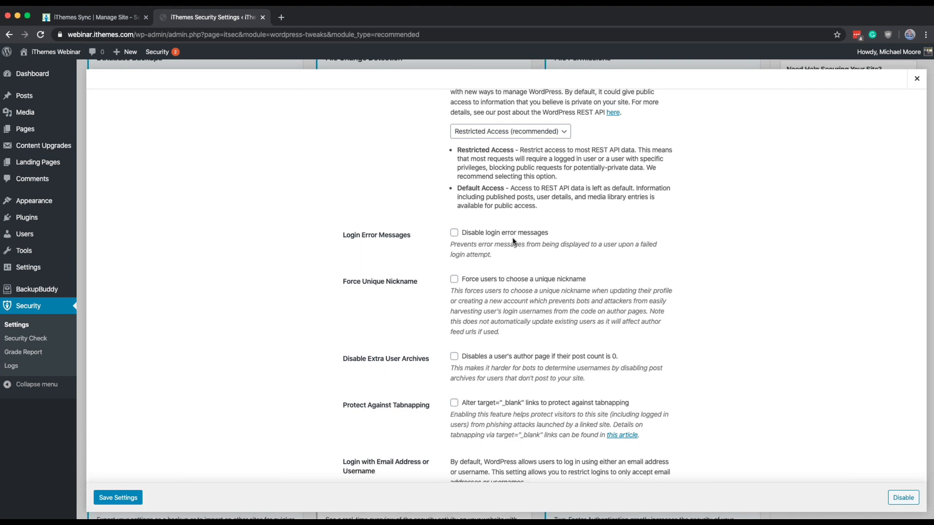
pyautogui.scroll(-3, 514, 241)
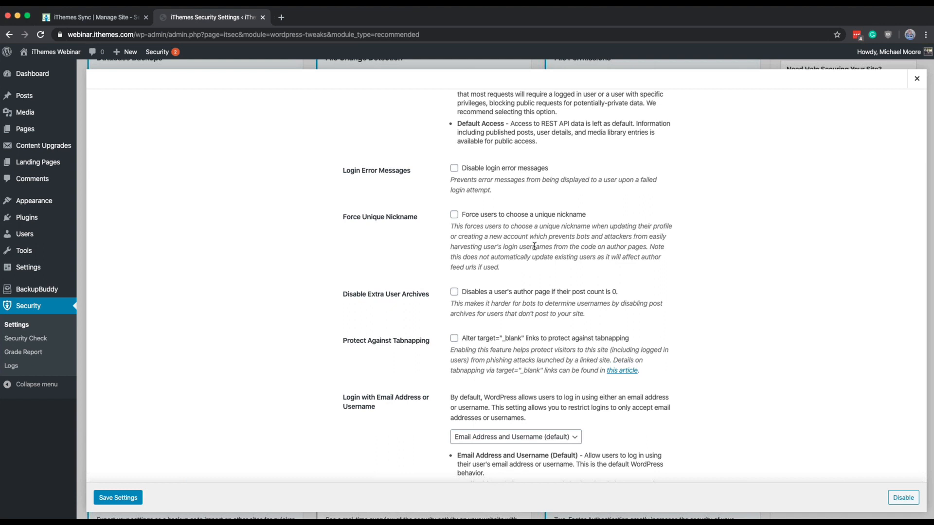
pyautogui.moveTo(638, 247)
pyautogui.mouseDown()
pyautogui.moveTo(634, 238)
pyautogui.moveTo(629, 247)
pyautogui.mouseUp()
pyautogui.scroll(-2, 563, 247)
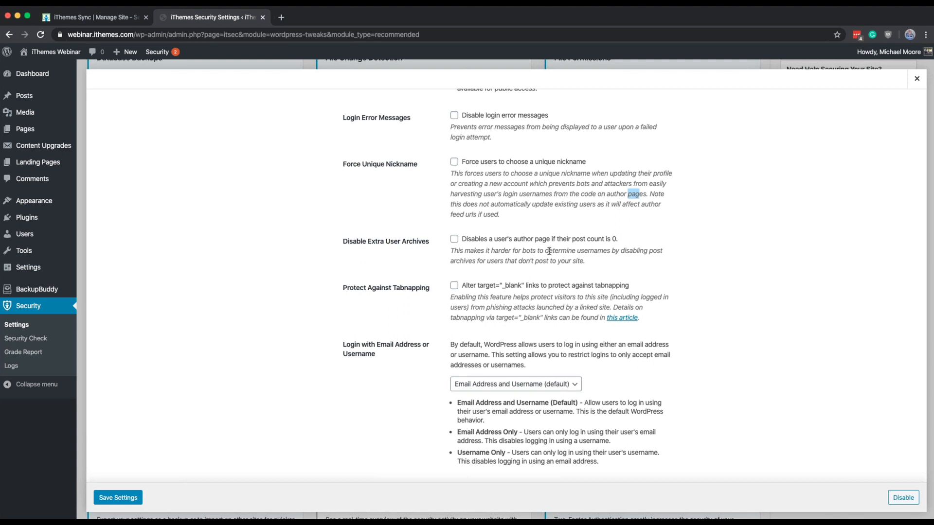
pyautogui.scroll(-3, 548, 251)
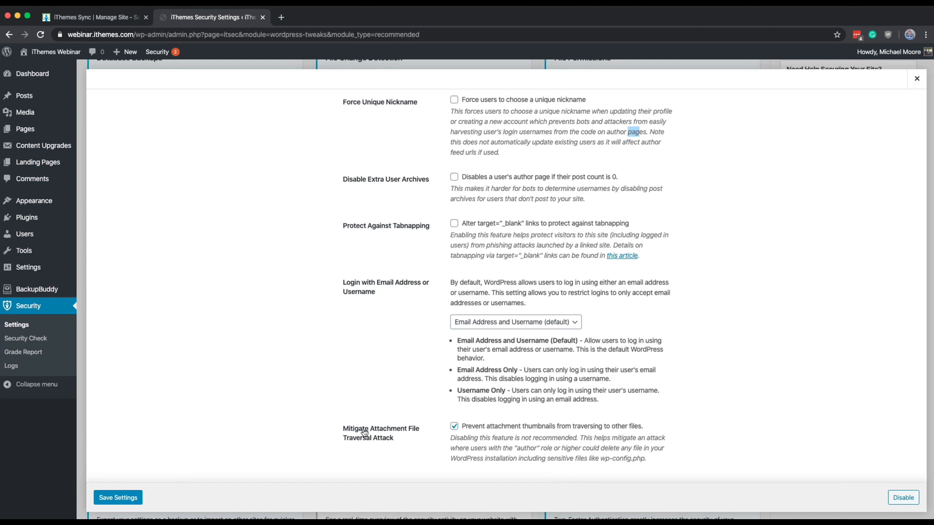
pyautogui.click(120, 500)
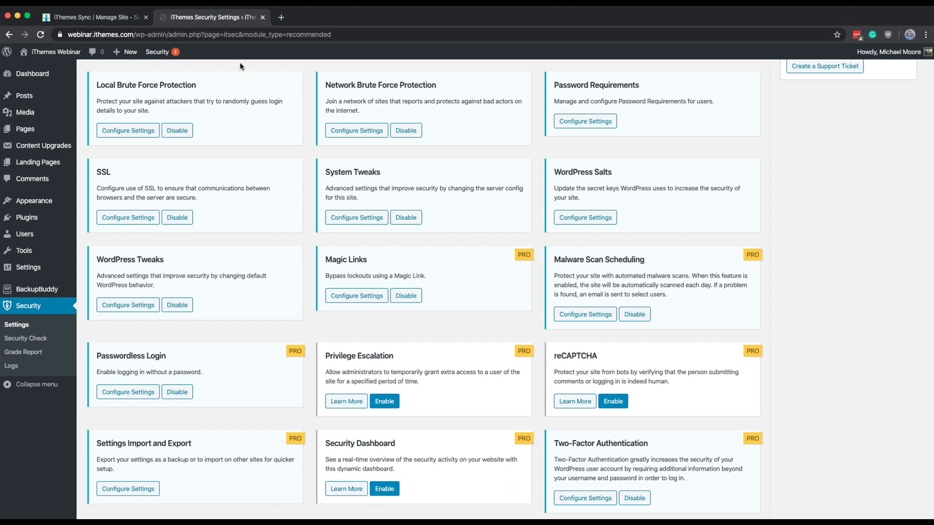
pyautogui.doubleClick(230, 41)
pyautogui.click(231, 42)
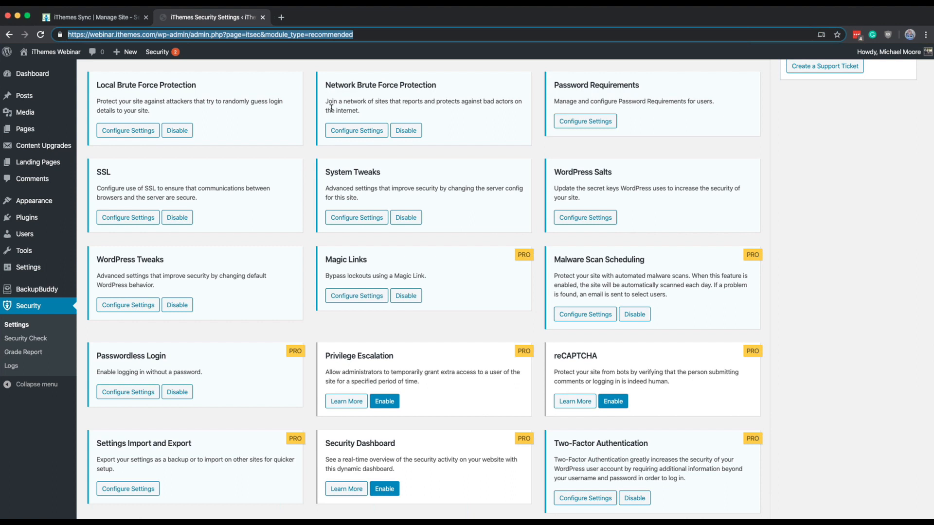
# Step: Reopen the System Tweaks settings, review the options from Suspicious Query Strings to PHP in Themes, and close them without saving
pyautogui.scroll(-3, 333, 151)
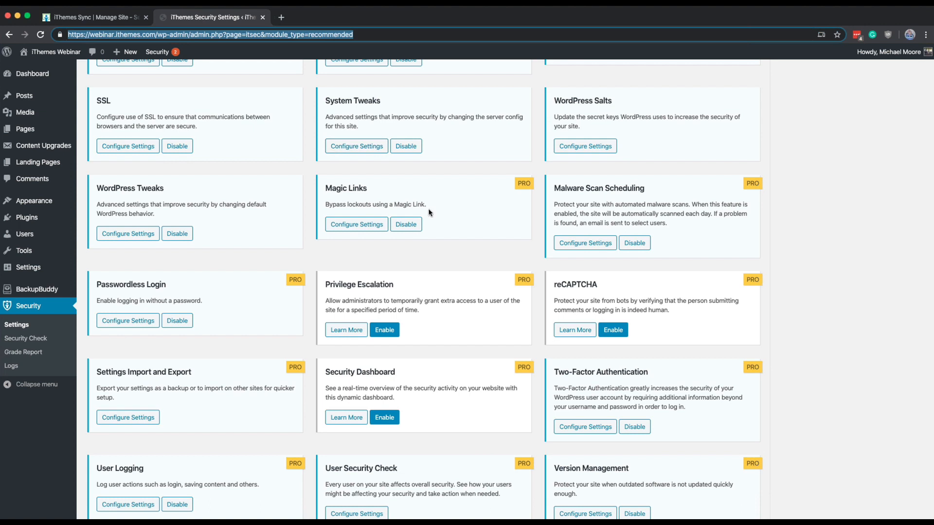
pyautogui.scroll(-1, 429, 212)
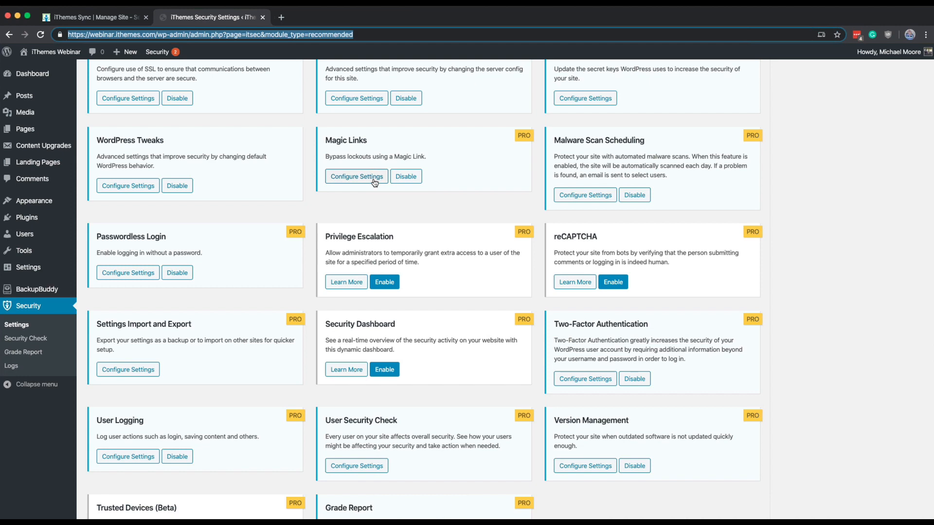
pyautogui.scroll(1, 374, 182)
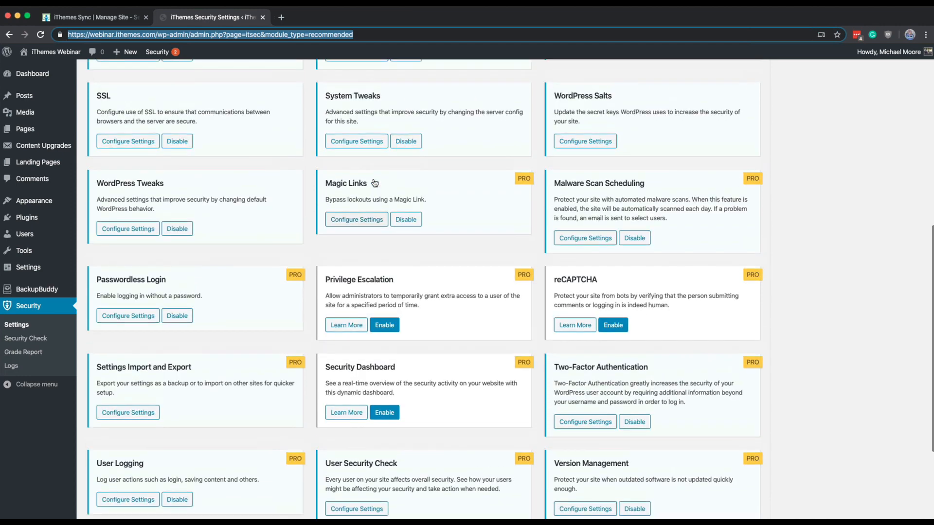
pyautogui.click(363, 146)
pyautogui.scroll(-6, 360, 156)
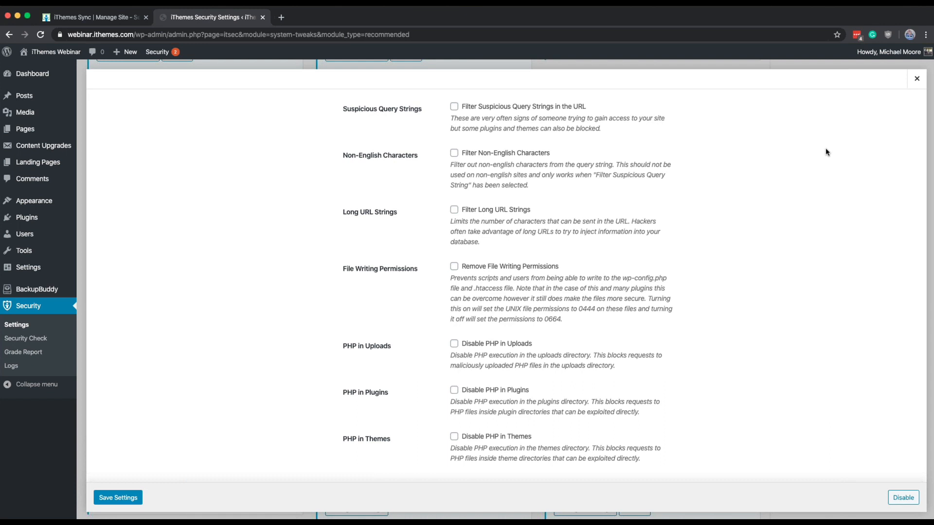
pyautogui.click(917, 78)
# Step: Reopen the Password Requirements settings and examine the Password Expiration section
pyautogui.scroll(-2, 488, 251)
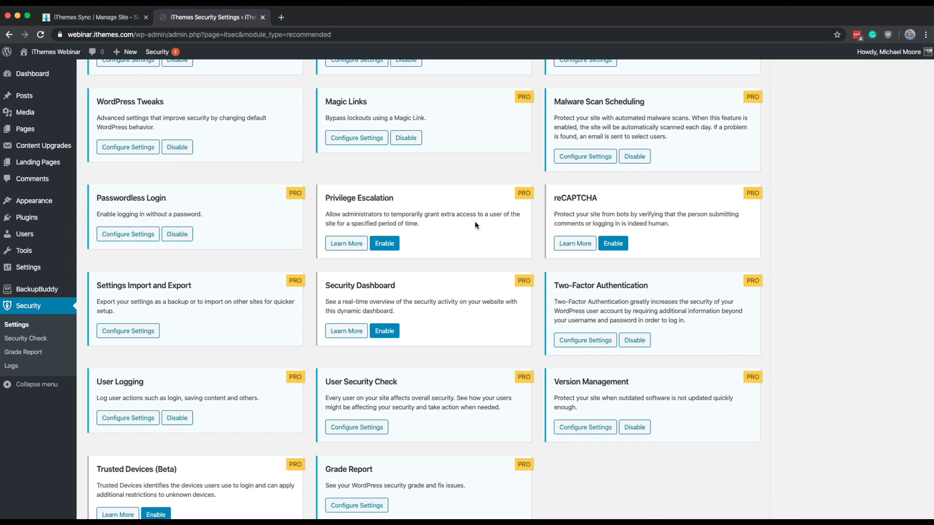
pyautogui.scroll(3, 475, 224)
pyautogui.scroll(2, 475, 225)
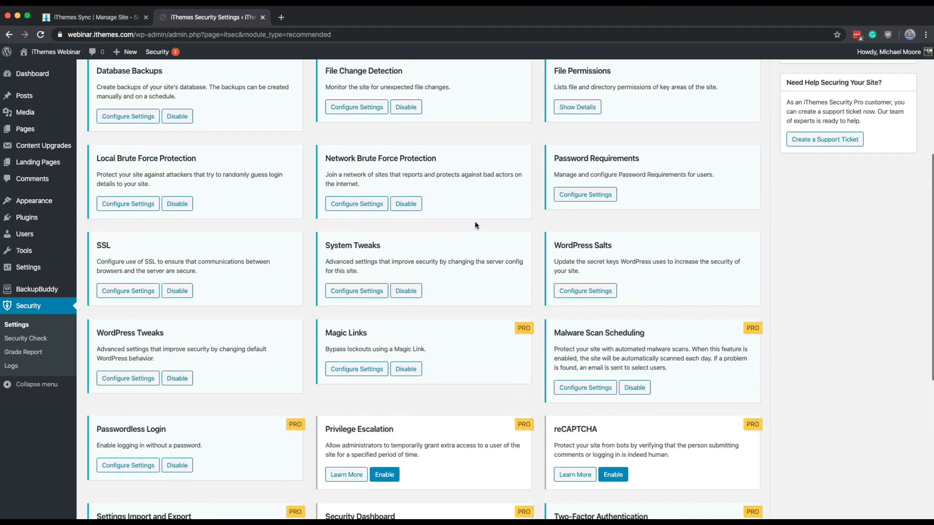
pyautogui.click(582, 195)
pyautogui.scroll(-3, 563, 203)
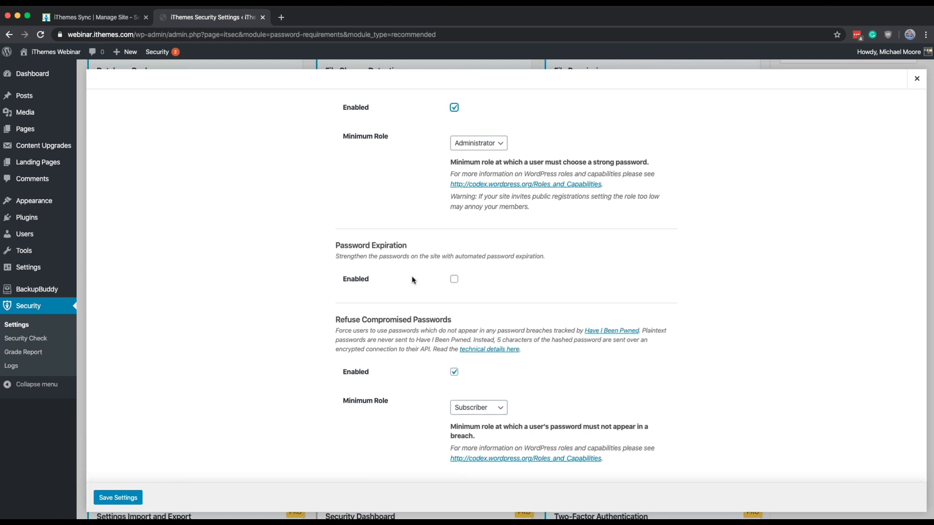
pyautogui.doubleClick(404, 262)
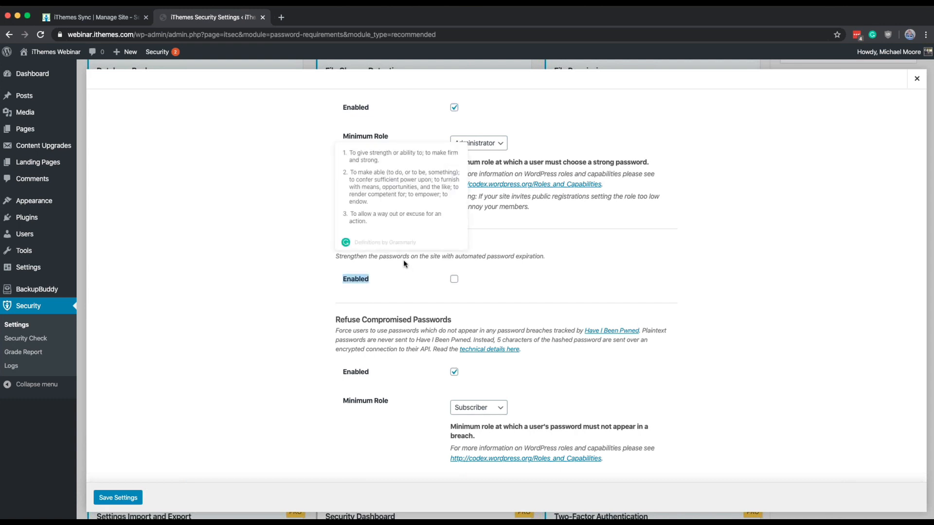
pyautogui.click(400, 261)
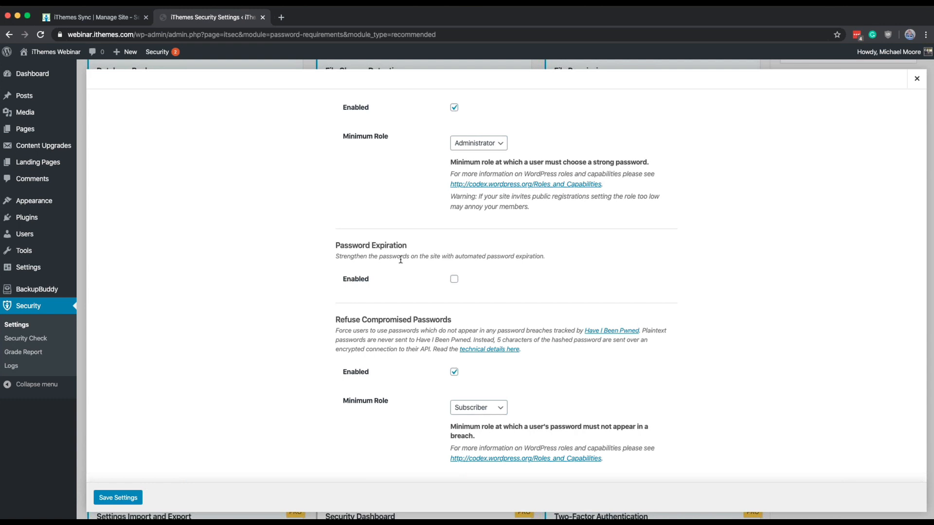
pyautogui.doubleClick(400, 257)
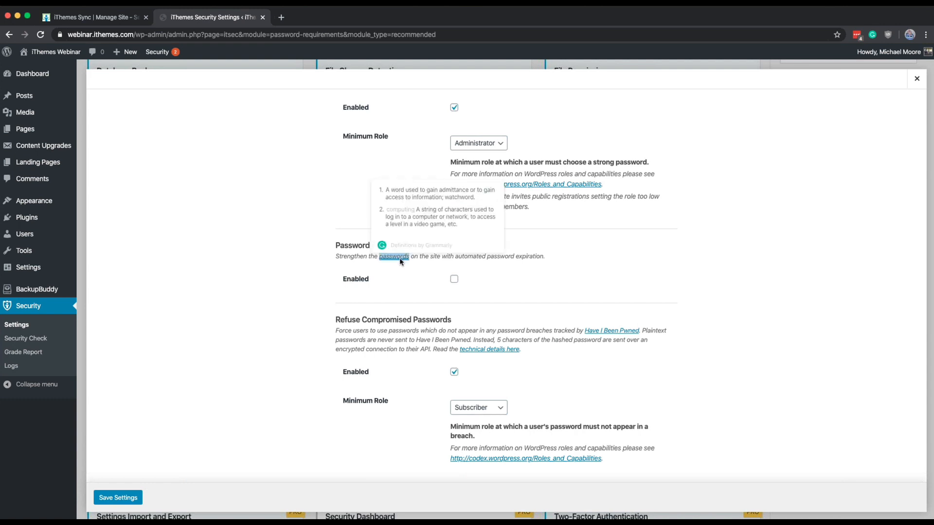
# Step: Try enabling Password Expiration with Administrator as the minimum role, and close the Password Requirements settings without saving
pyautogui.click(454, 280)
pyautogui.scroll(-2, 234, 318)
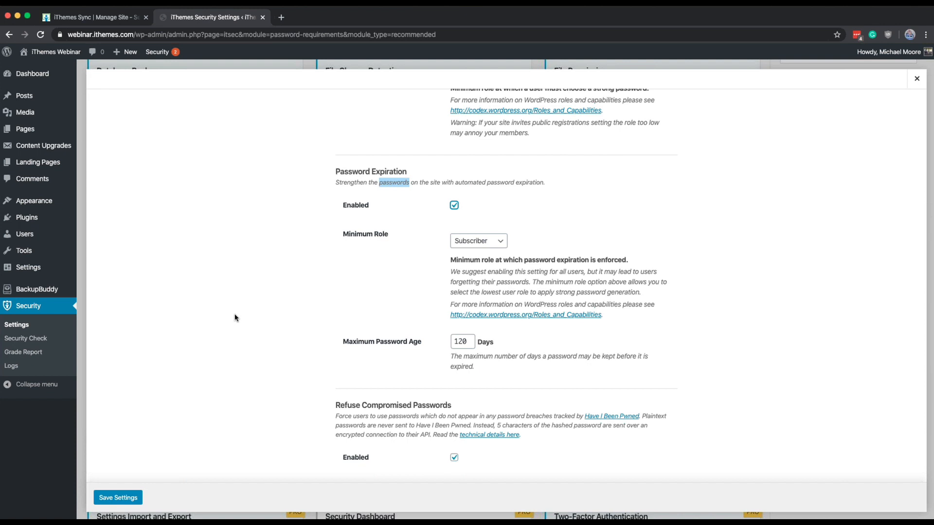
pyautogui.scroll(-1, 235, 318)
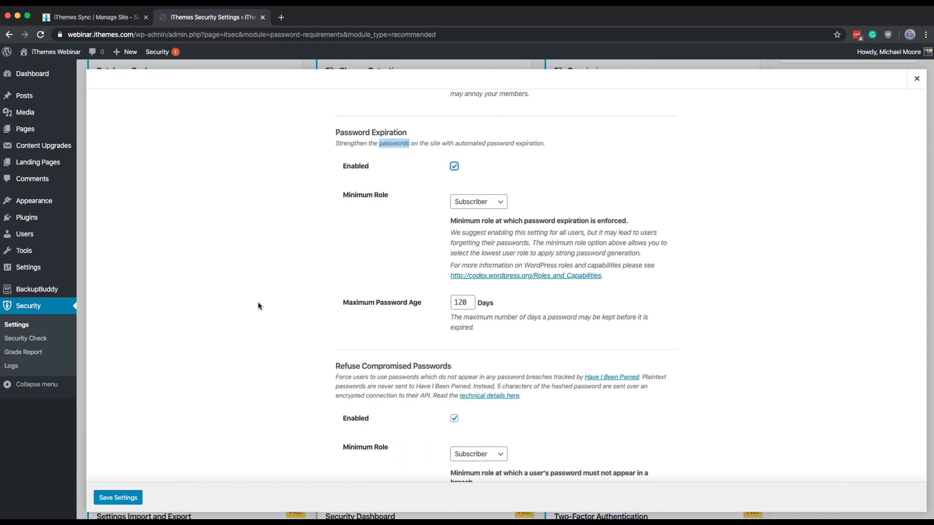
pyautogui.click(468, 194)
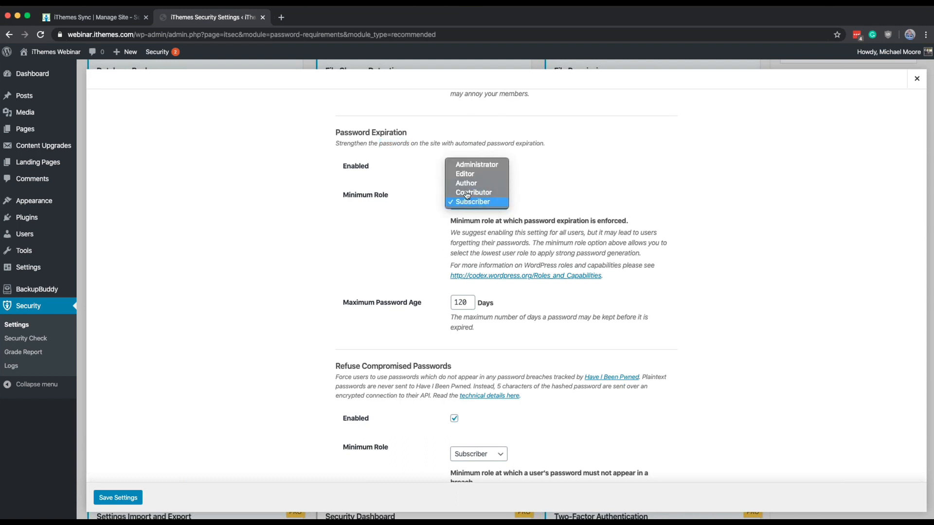
pyautogui.click(476, 164)
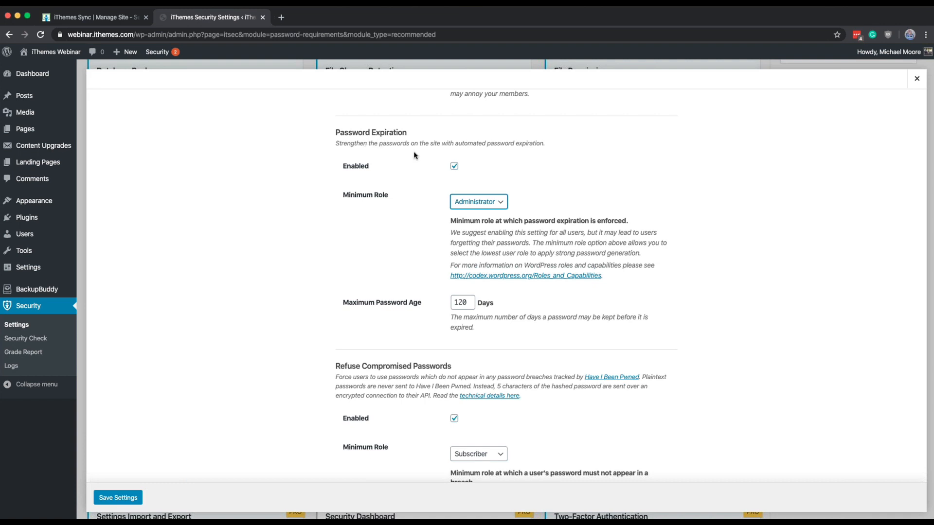
pyautogui.click(916, 79)
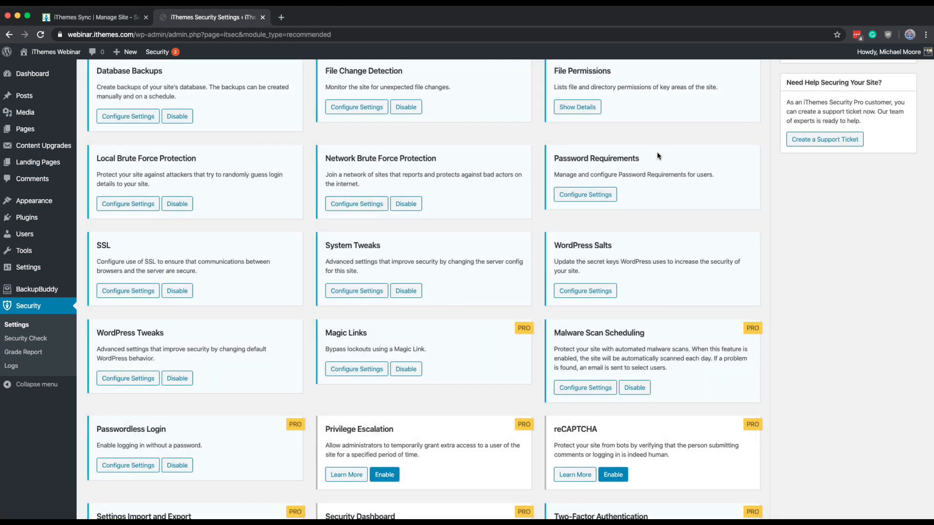
# Step: Open the Magic Links settings, keep Enable Lockout Bypass checked, and save the settings
pyautogui.scroll(-4, 388, 194)
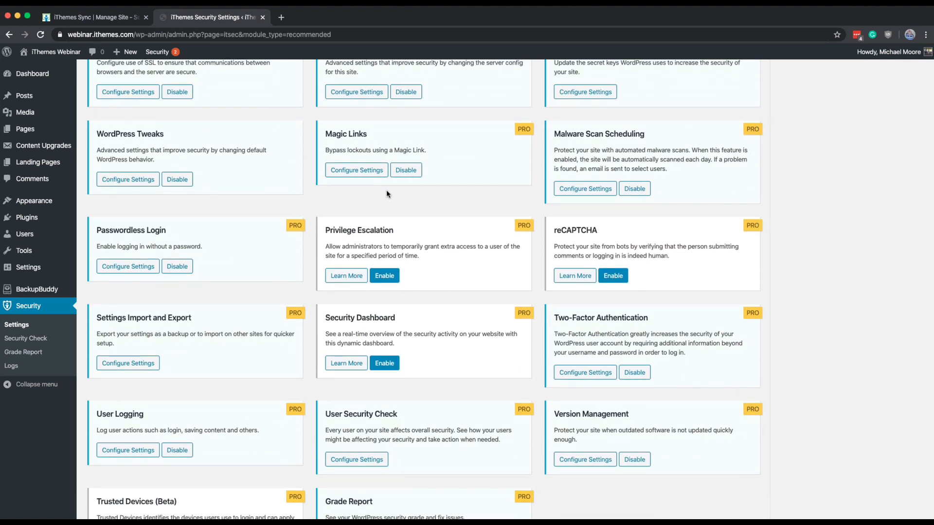
pyautogui.click(359, 173)
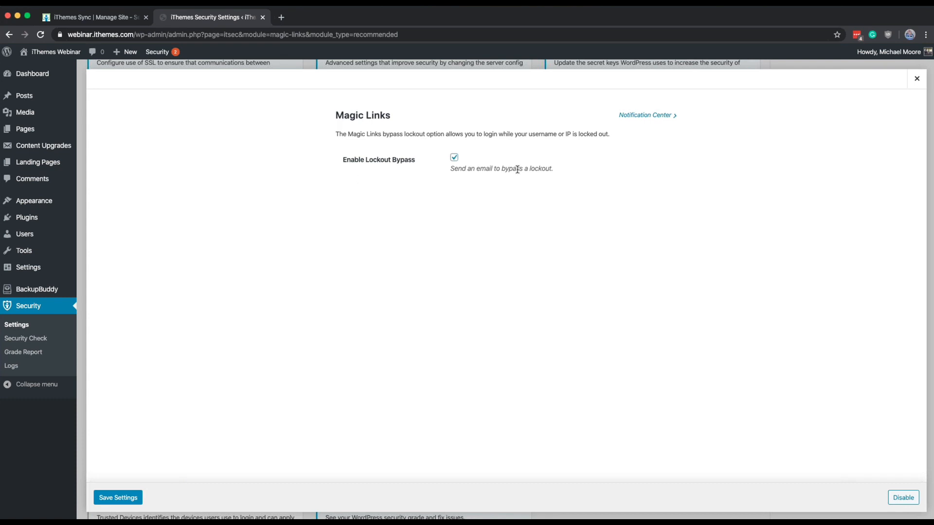
pyautogui.click(118, 503)
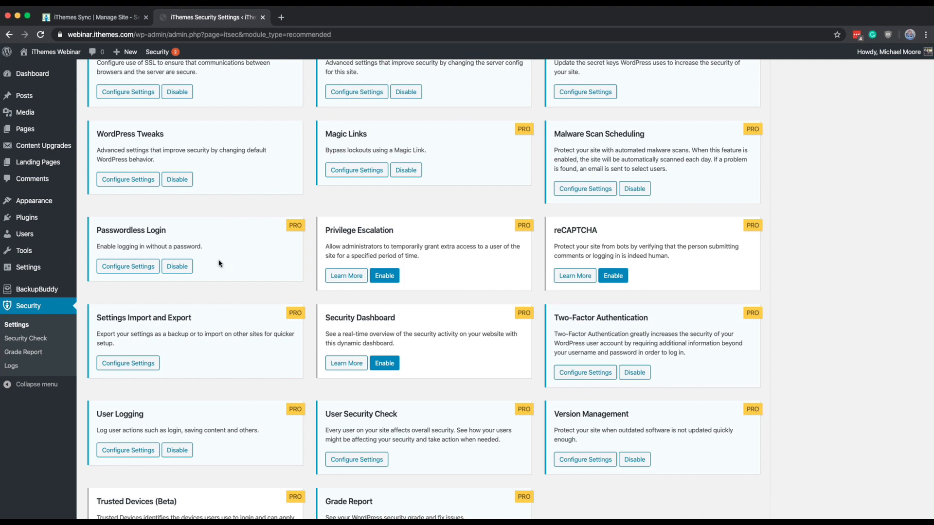
# Step: Open the Passwordless Login settings
pyautogui.click(121, 274)
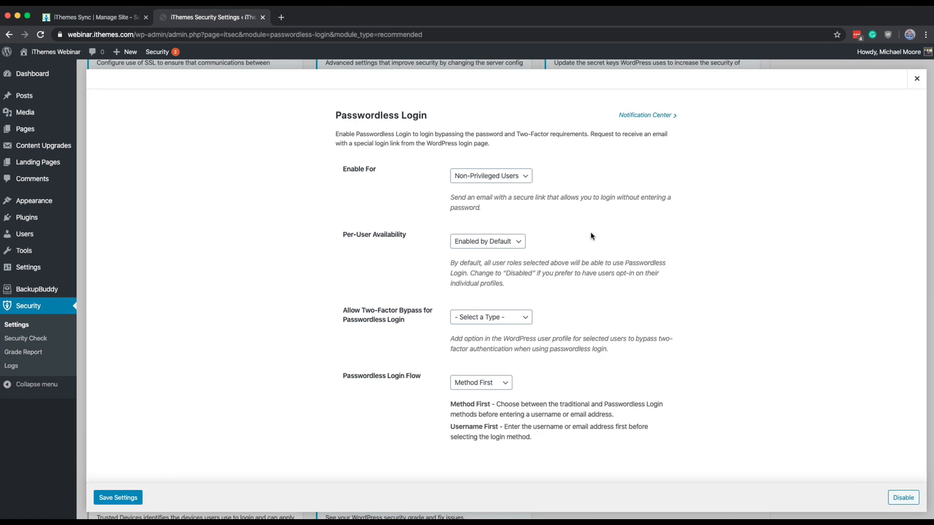
# Step: Set Allow Two-Factor Bypass for Passwordless Login to All Users and save the Passwordless Login settings
pyautogui.click(505, 322)
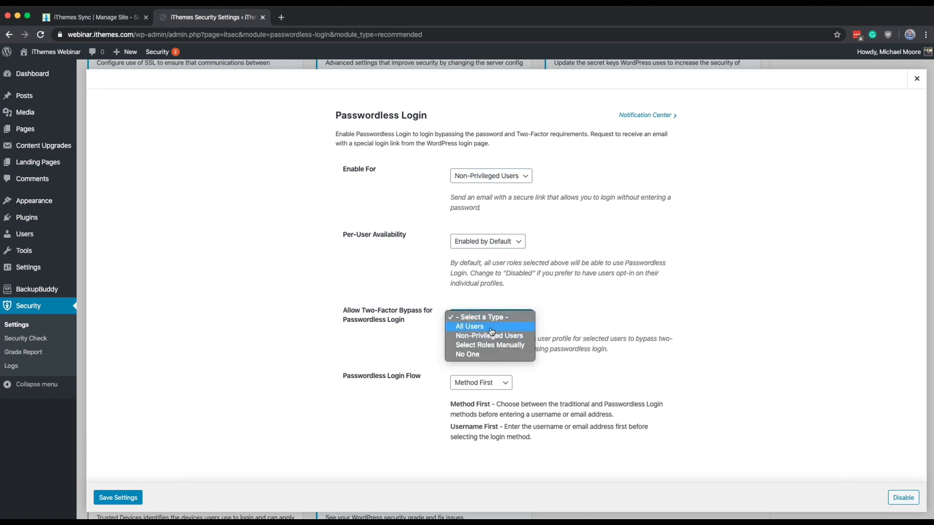
pyautogui.click(491, 327)
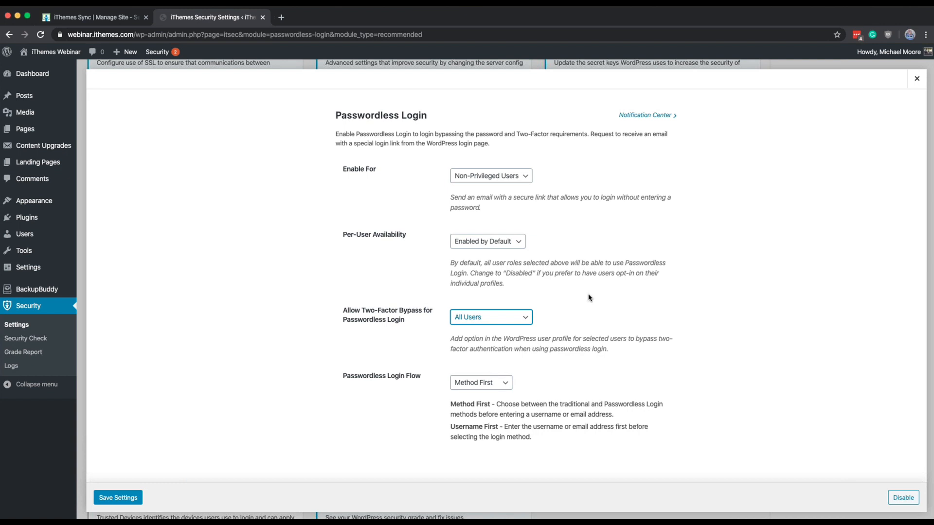
pyautogui.click(119, 502)
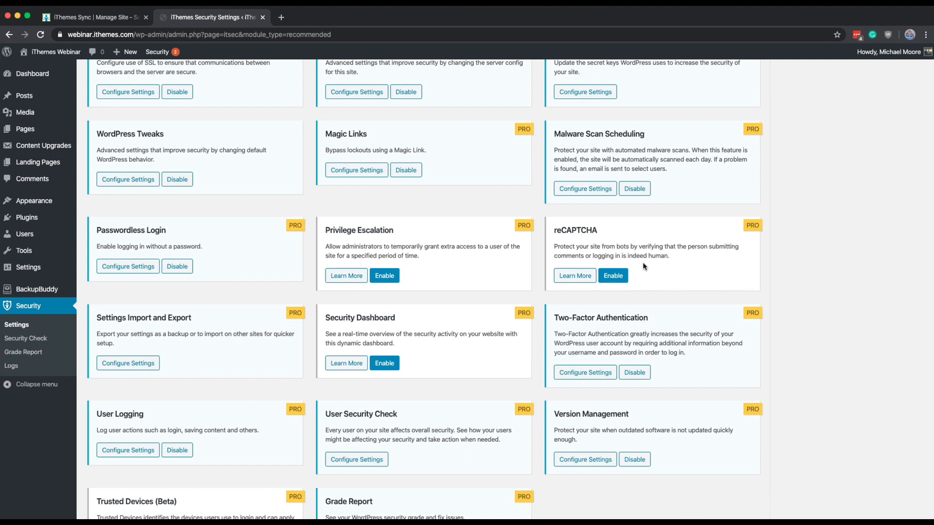
# Step: Enable the reCAPTCHA module, open its settings, and choose reCAPTCHA v3 as the type
pyautogui.click(622, 269)
pyautogui.click(599, 273)
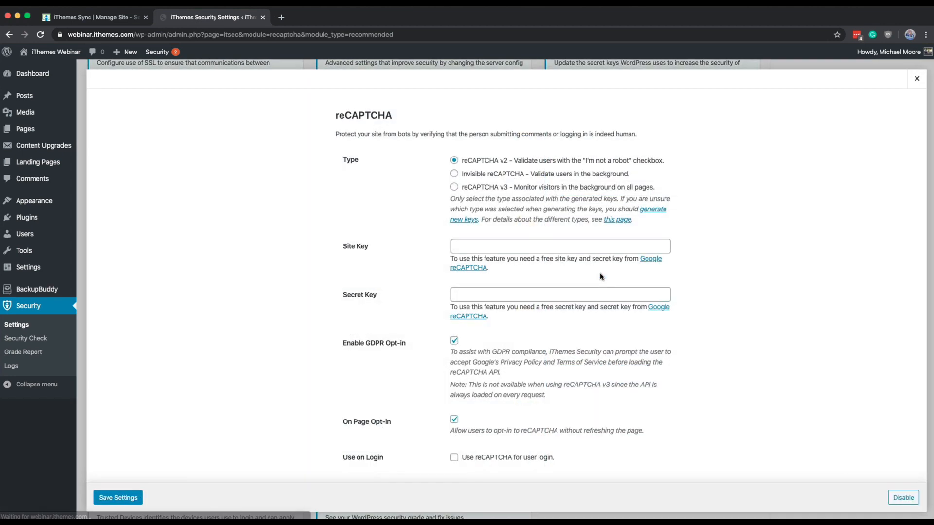
pyautogui.scroll(-5, 600, 276)
pyautogui.scroll(4, 600, 276)
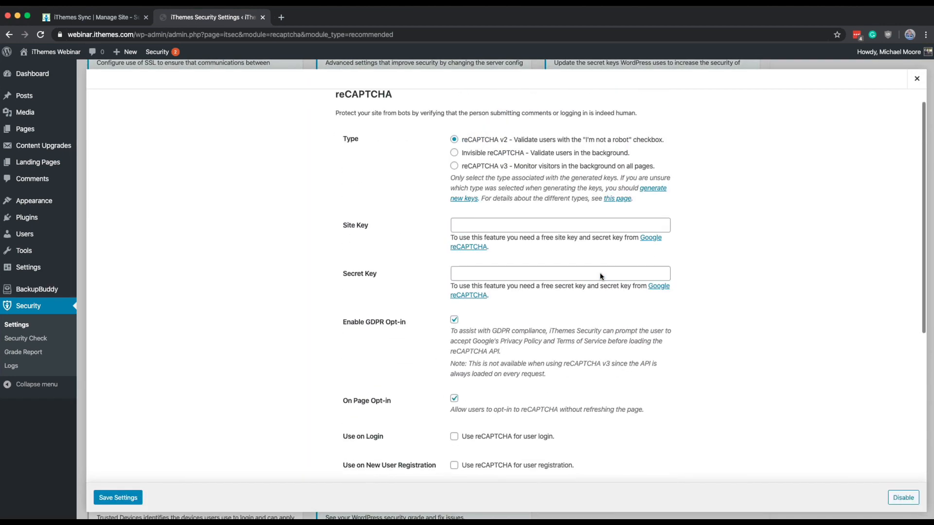
pyautogui.click(491, 166)
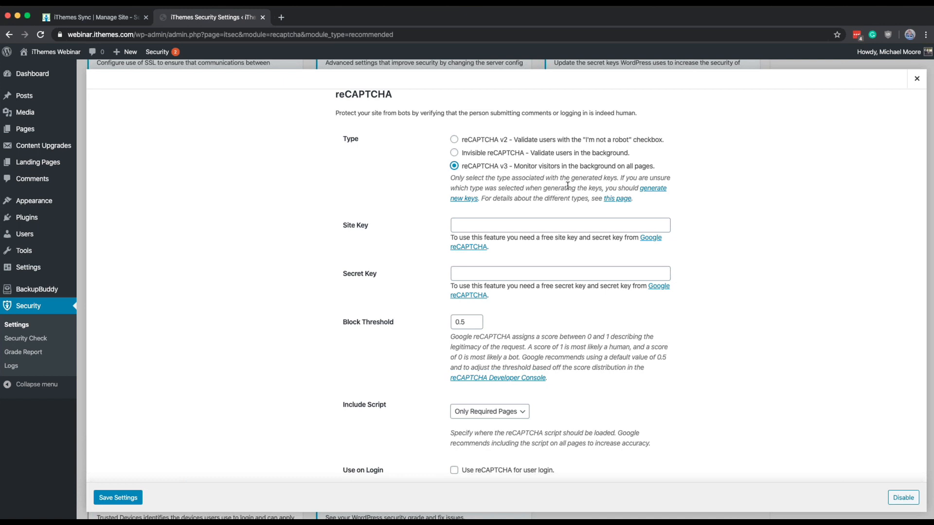
# Step: Set Include Script to On All Pages and Block Threshold to 1, saving and closing the reCAPTCHA settings
pyautogui.scroll(-3, 576, 329)
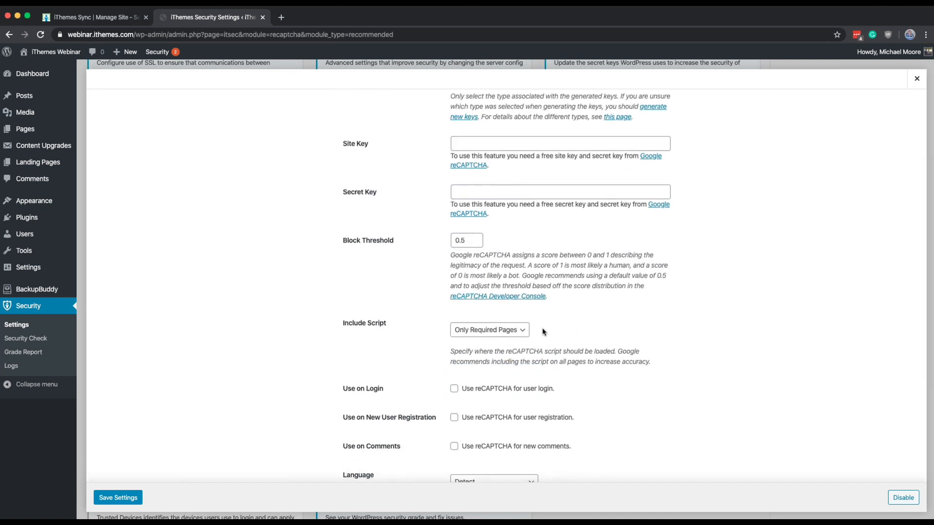
pyautogui.click(511, 334)
pyautogui.click(488, 320)
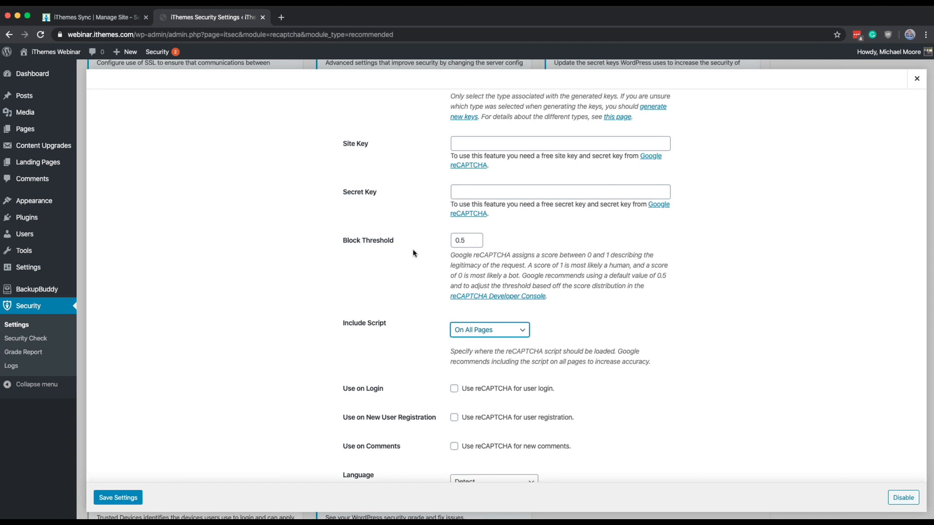
pyautogui.doubleClick(455, 240)
pyautogui.write('1')
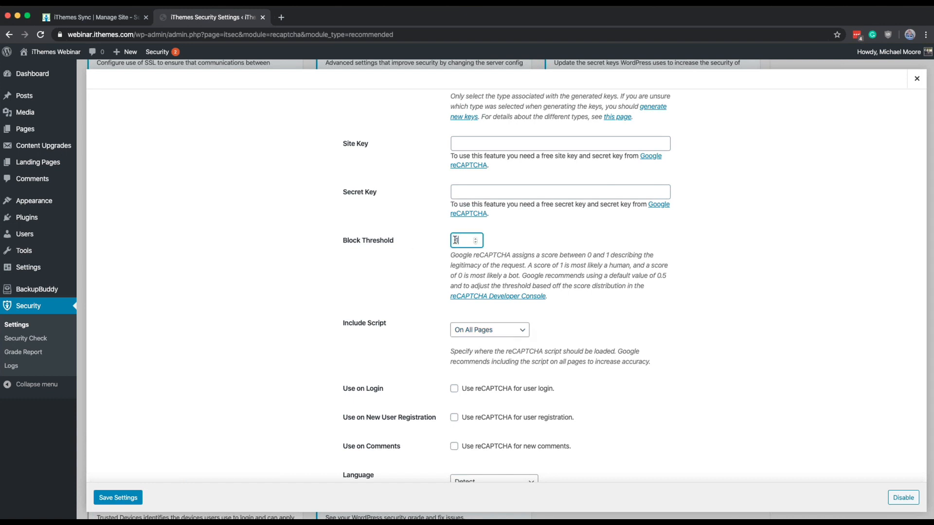
pyautogui.click(363, 302)
pyautogui.click(132, 498)
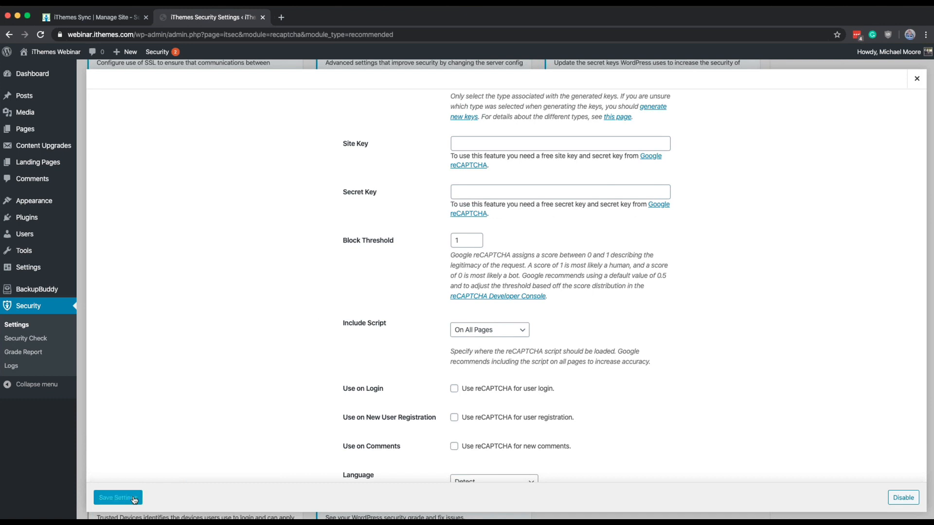
pyautogui.click(916, 80)
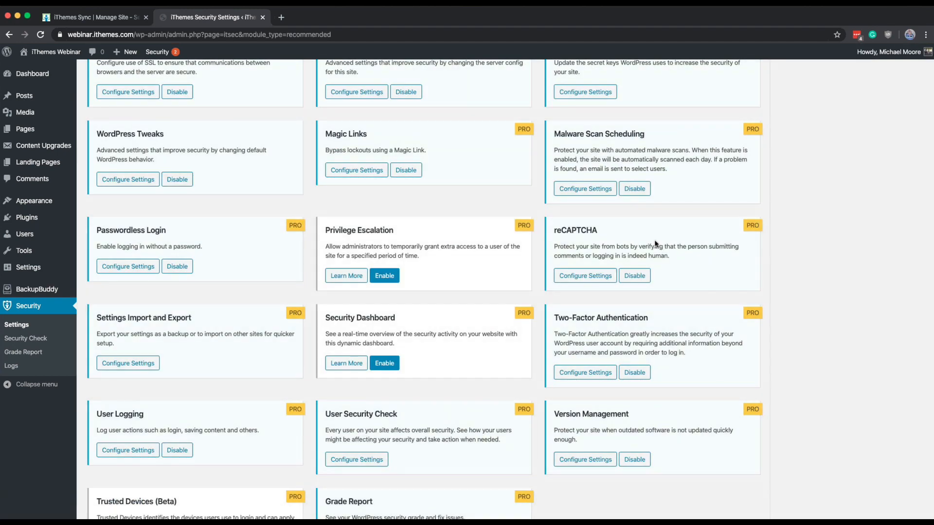
# Step: Open the Settings Import and Export module, review its export and import options, and close it
pyautogui.scroll(-1, 655, 243)
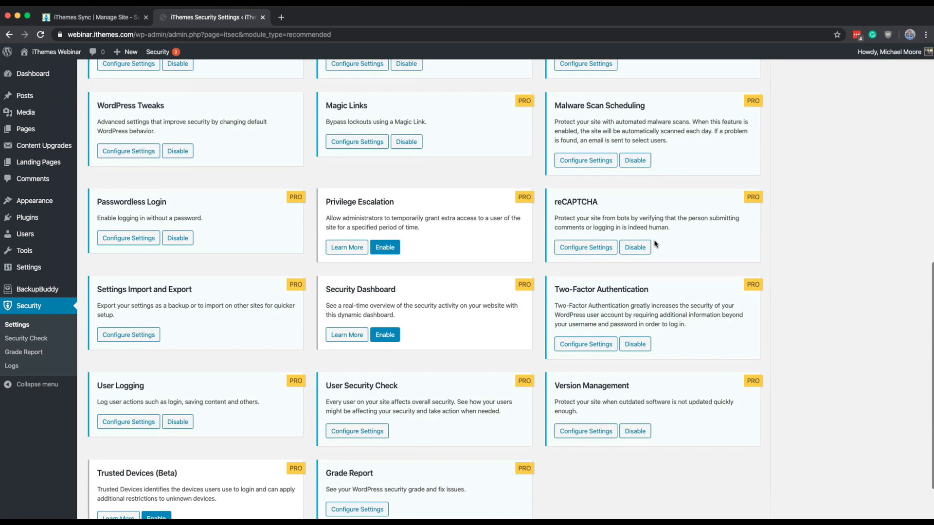
pyautogui.scroll(-2, 238, 312)
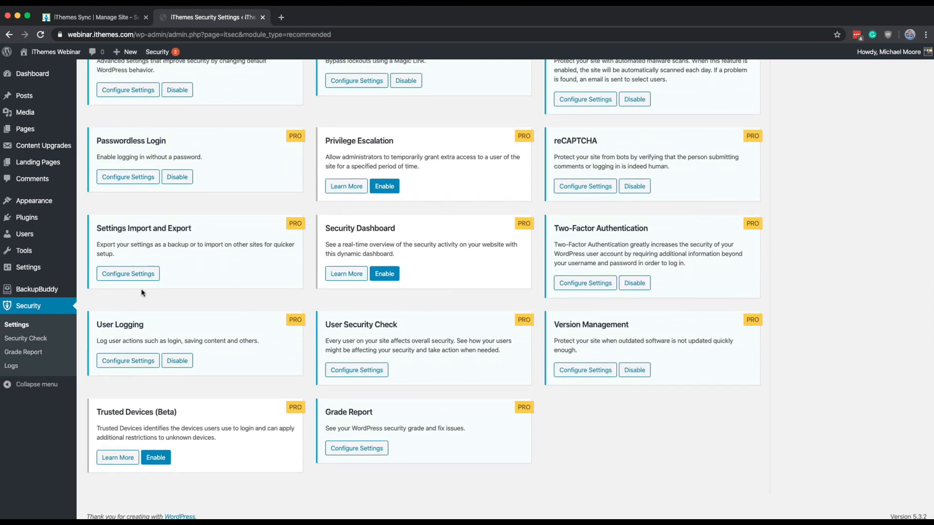
pyautogui.click(134, 270)
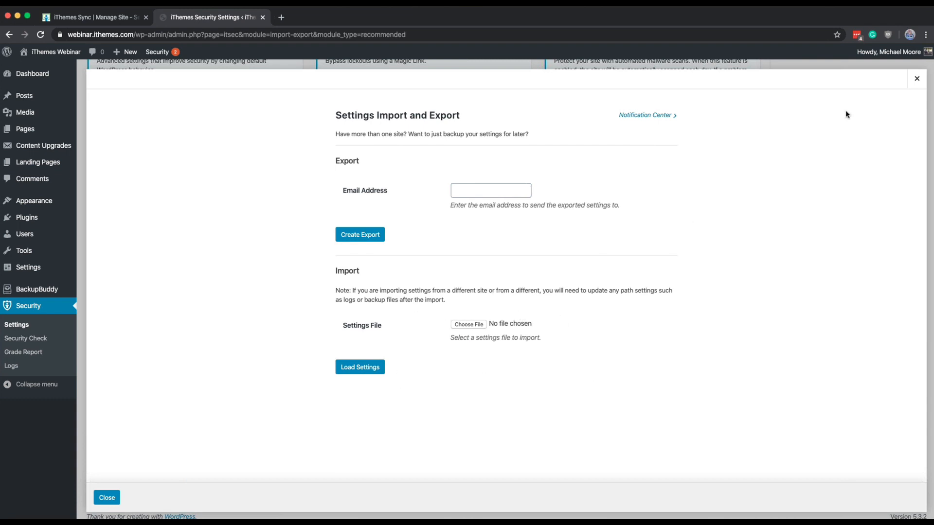
pyautogui.click(916, 78)
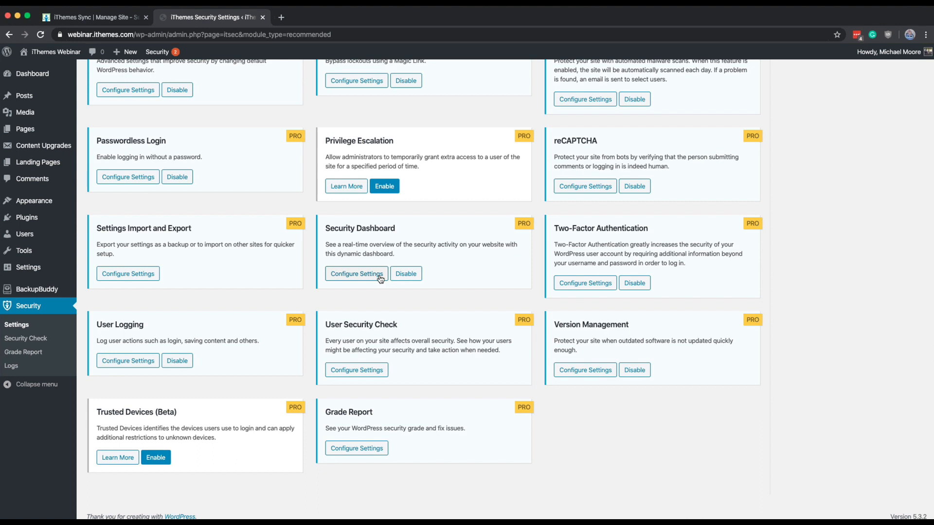
pyautogui.click(120, 17)
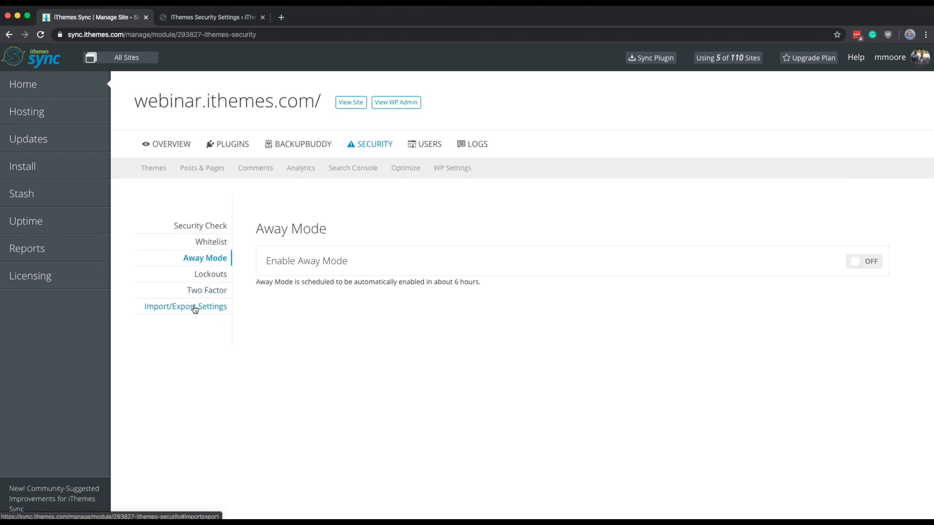
pyautogui.click(208, 19)
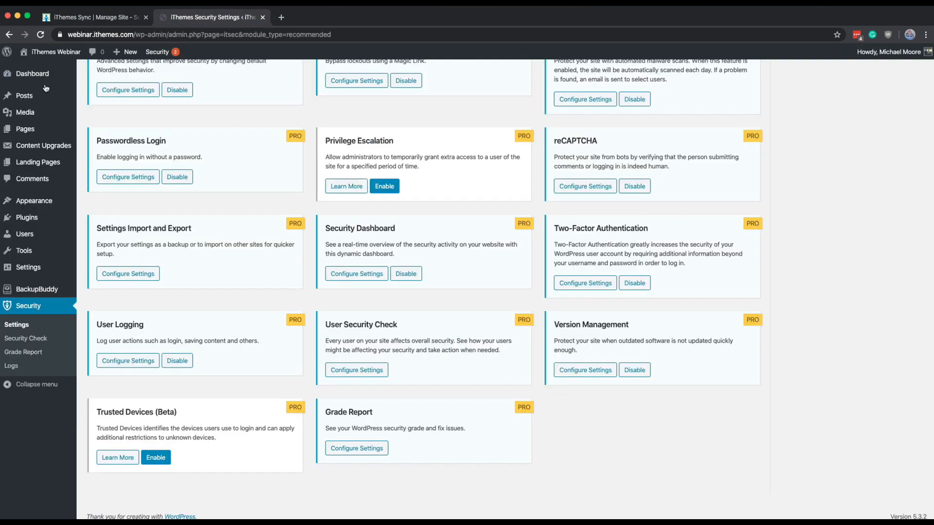
# Step: Reload the security settings page and open the Security Dashboard
pyautogui.moveTo(44, 72)
pyautogui.press('super+r')
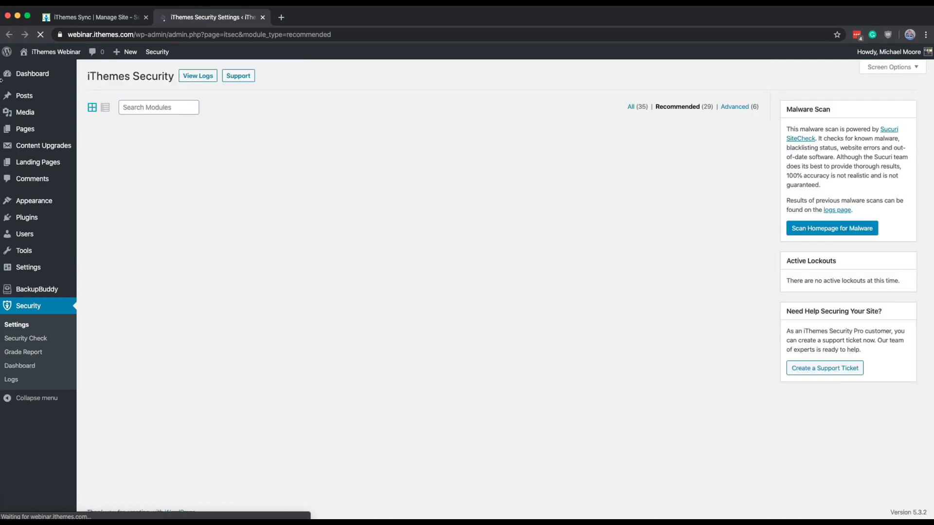
pyautogui.moveTo(75, 84)
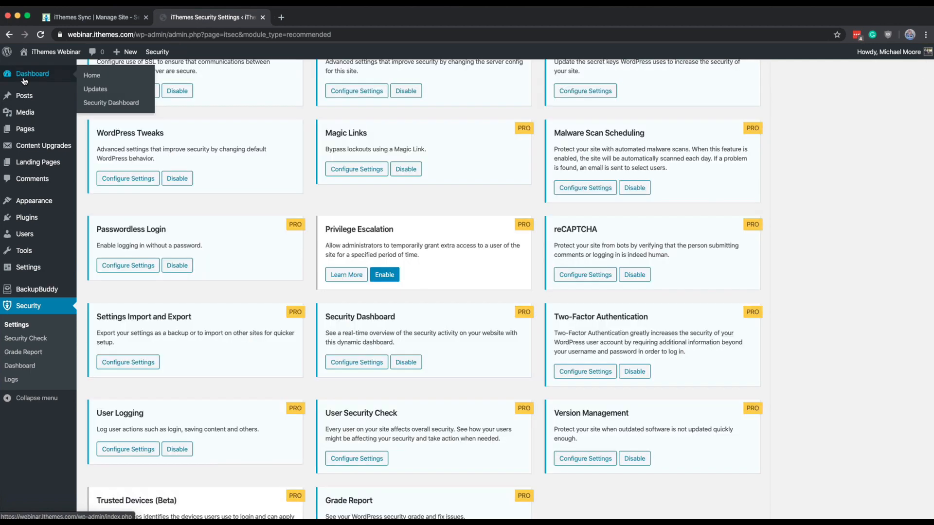
pyautogui.click(125, 104)
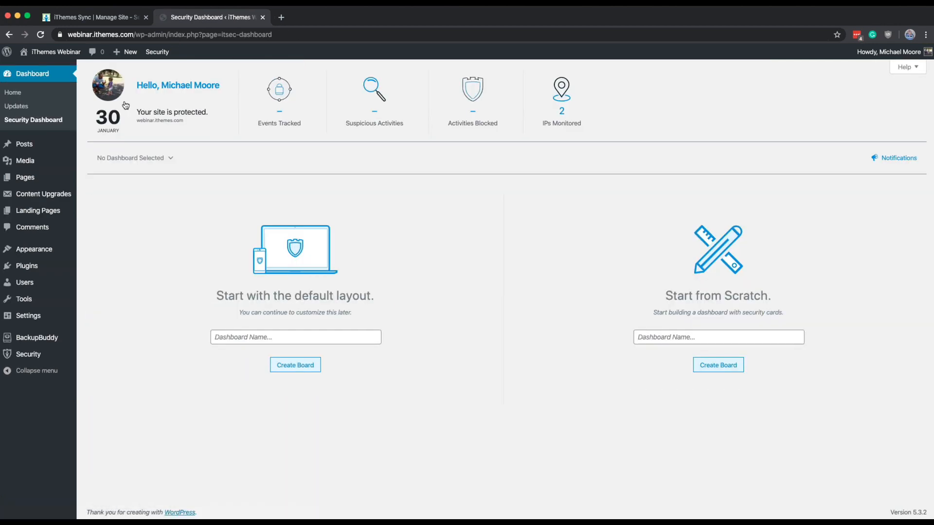
# Step: Create a security dashboard board named New from the default layout
pyautogui.click(302, 337)
pyautogui.write('ne')
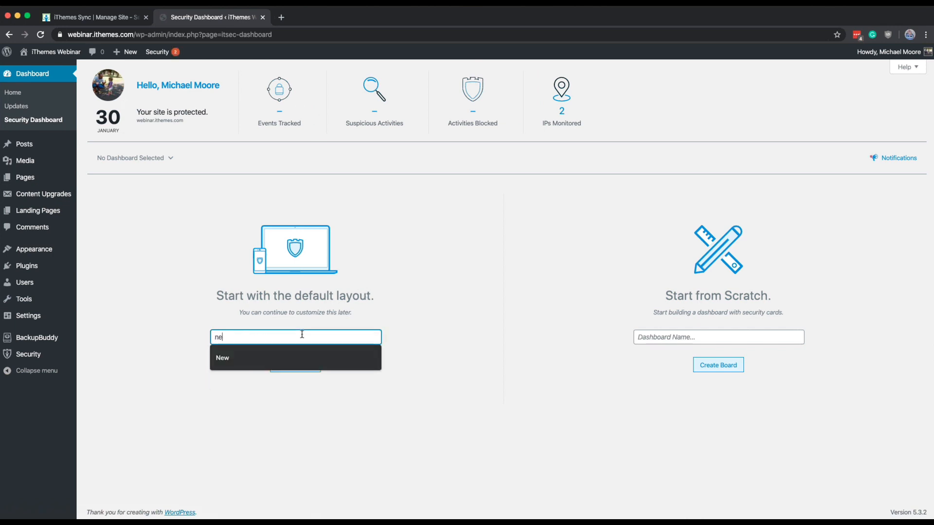
pyautogui.write('w')
pyautogui.click(243, 358)
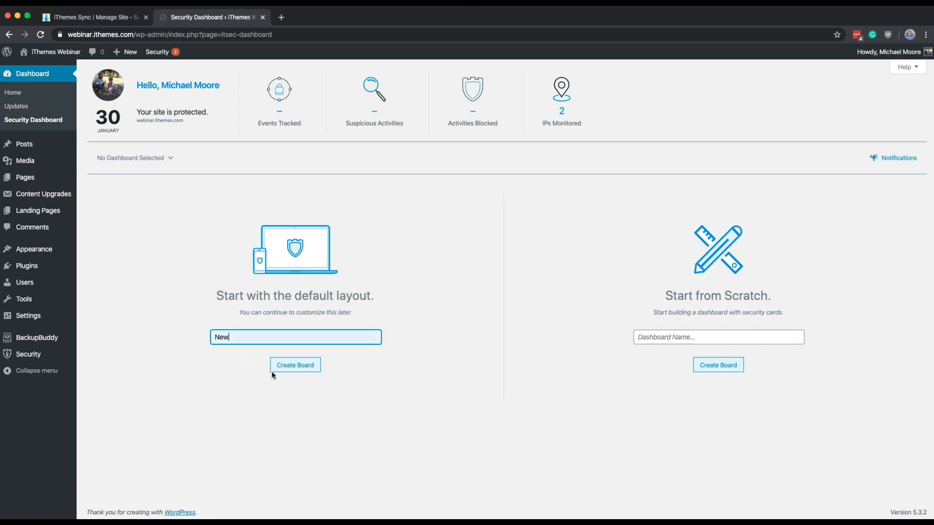
pyautogui.click(301, 370)
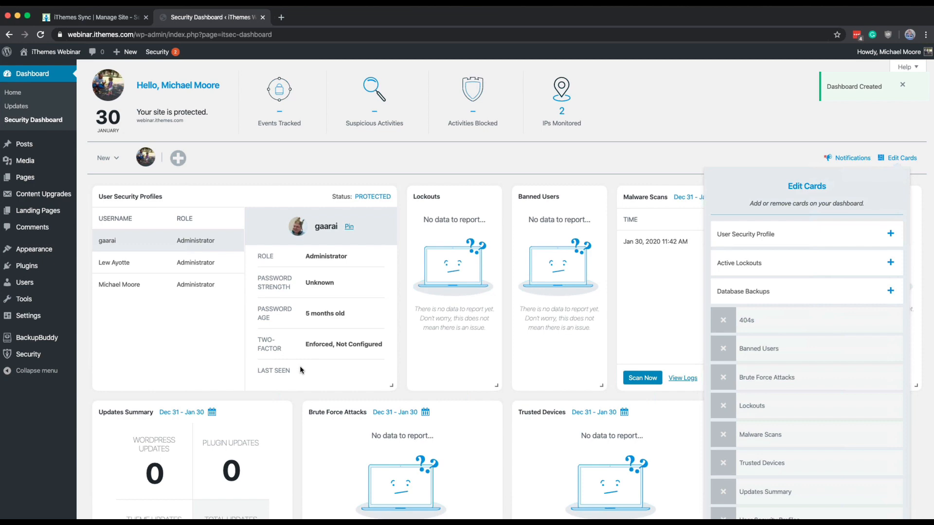
# Step: Look over the dashboard cards and view the second and third administrators' entries in the User Security Profiles card
pyautogui.scroll(-3, 342, 265)
pyautogui.scroll(2, 243, 253)
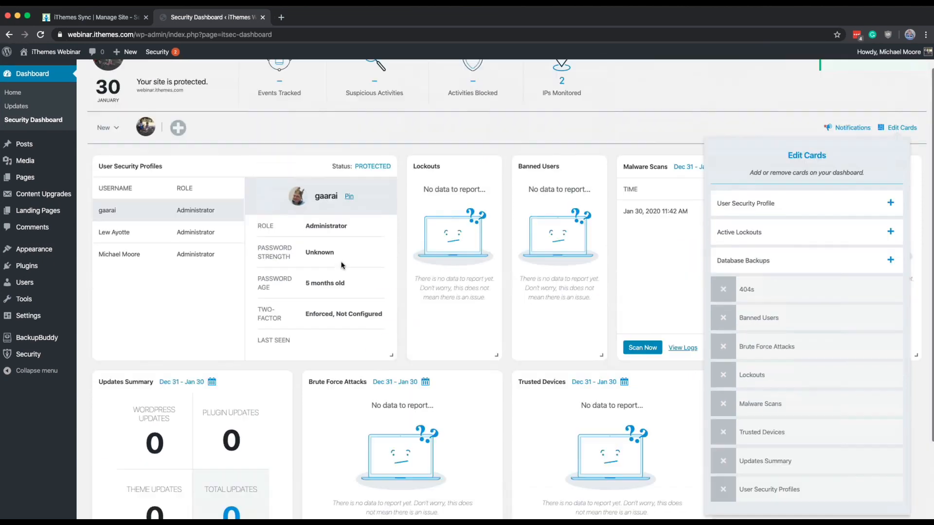
pyautogui.click(166, 242)
pyautogui.click(159, 254)
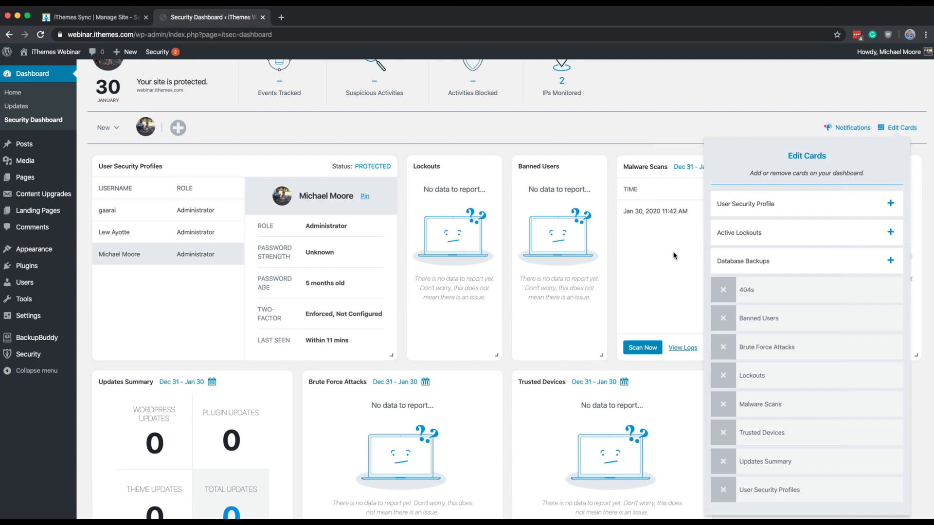
pyautogui.scroll(-3, 830, 174)
pyautogui.scroll(3, 830, 173)
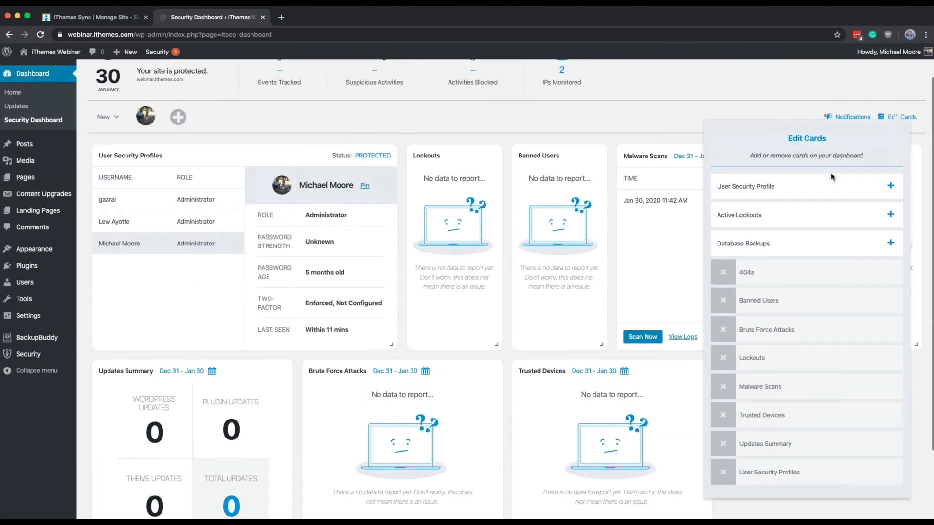
# Step: Hide the Edit Cards list, view the details of the listed malware scan, and close them
pyautogui.click(900, 117)
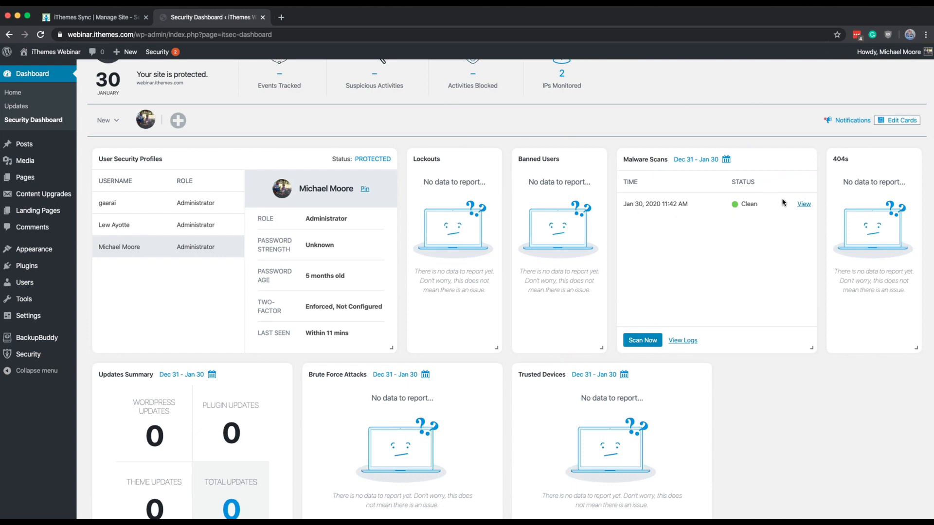
pyautogui.click(803, 203)
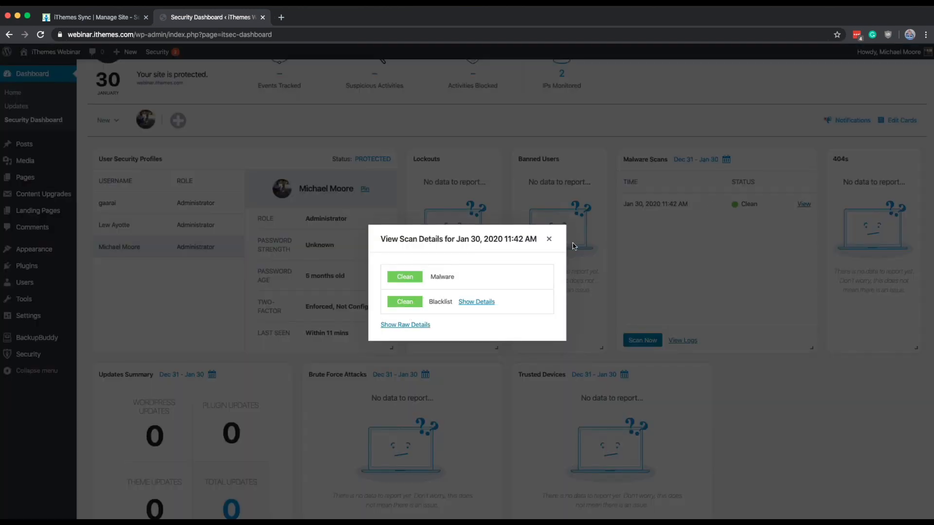
pyautogui.click(550, 239)
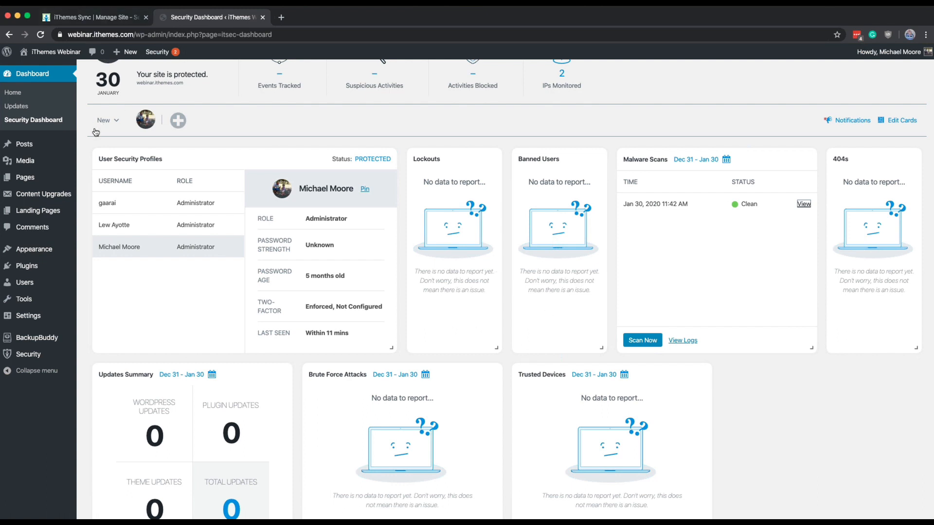
# Step: Return to the iThemes Security settings and enable the Privilege Escalation module
pyautogui.moveTo(51, 355)
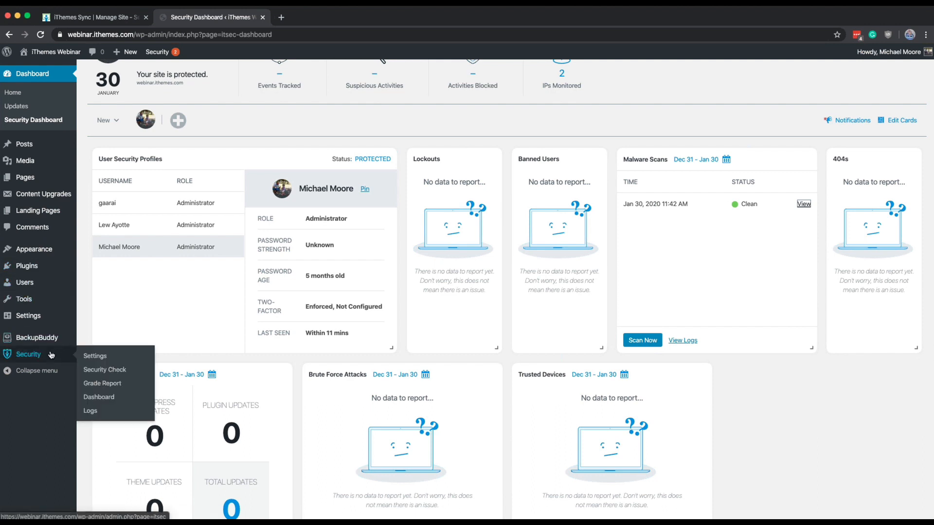
pyautogui.click(108, 360)
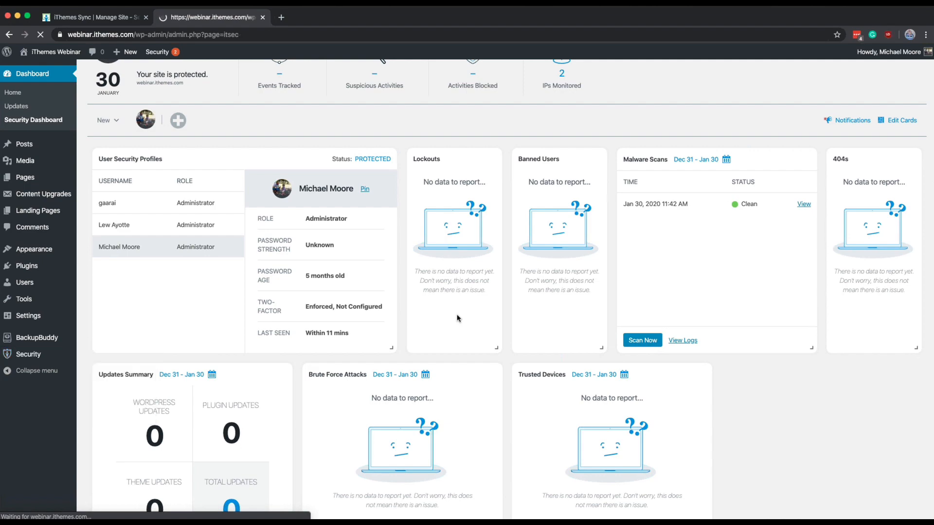
pyautogui.scroll(-4, 457, 319)
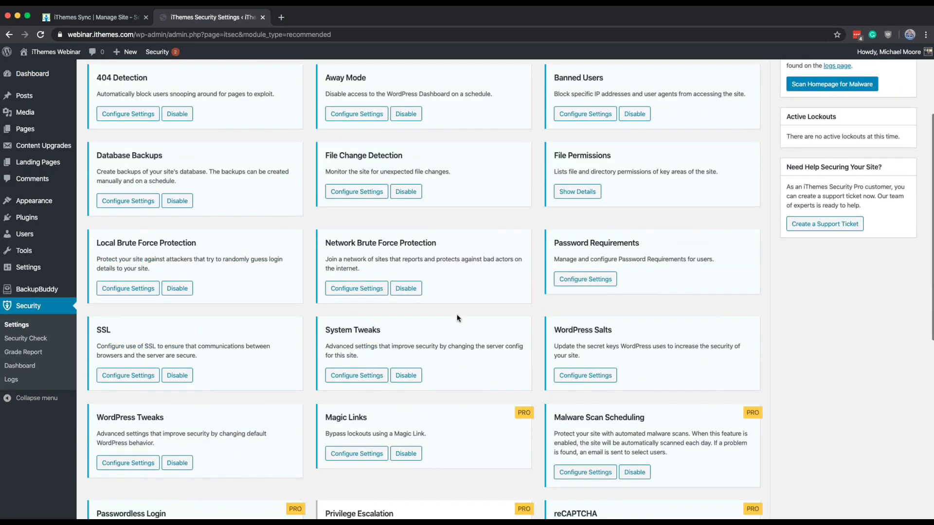
pyautogui.scroll(-10, 457, 319)
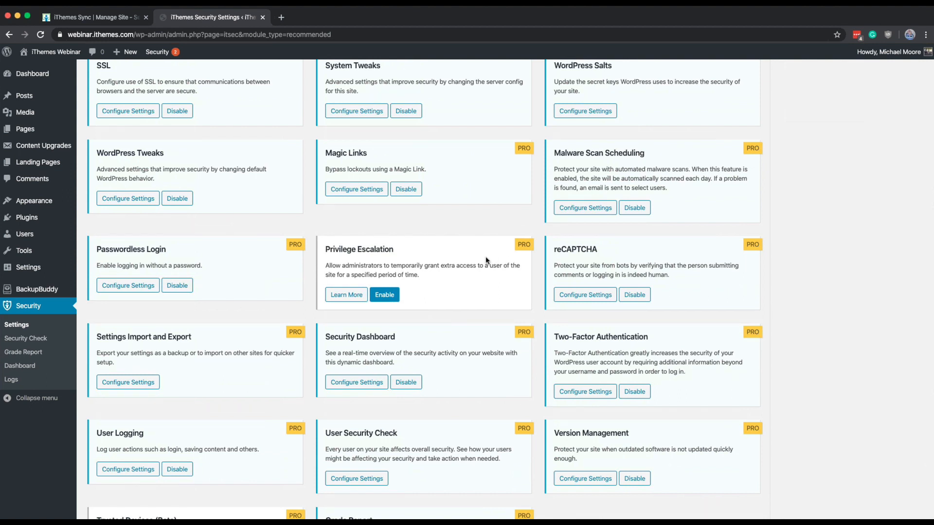
pyautogui.click(392, 297)
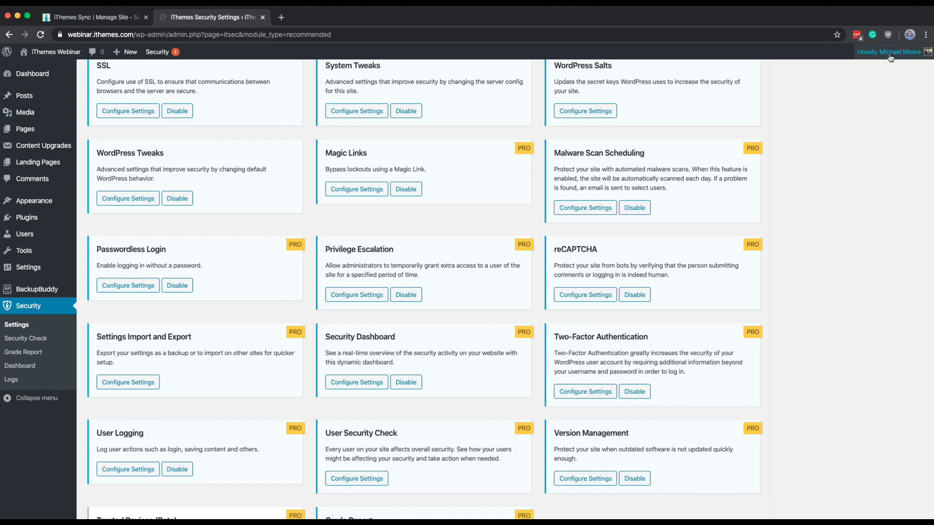
pyautogui.moveTo(890, 58)
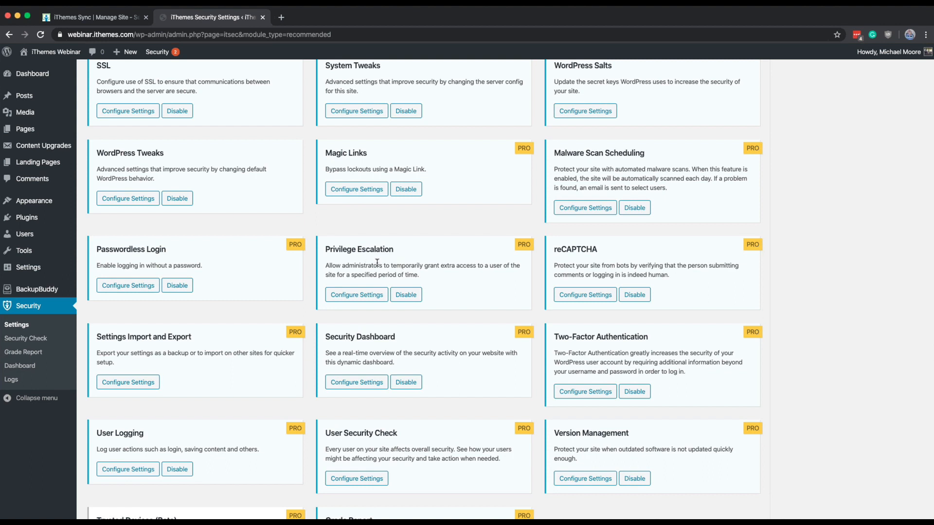
# Step: Open the logged-in account's profile in a new tab, look through its account management and two-factor options, and return to the security settings
pyautogui.scroll(-2, 376, 262)
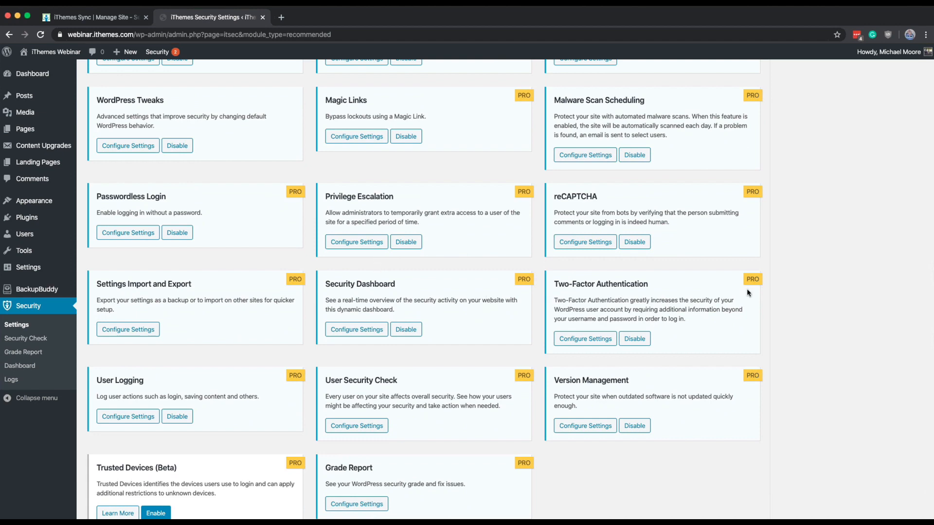
pyautogui.scroll(-2, 648, 289)
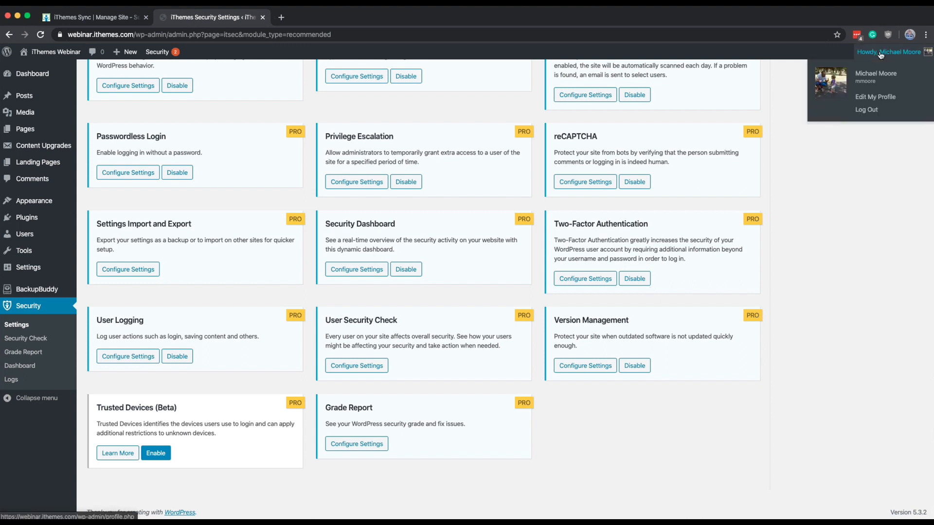
pyautogui.keyDown('super'); pyautogui.click(875, 73); pyautogui.keyUp('super')
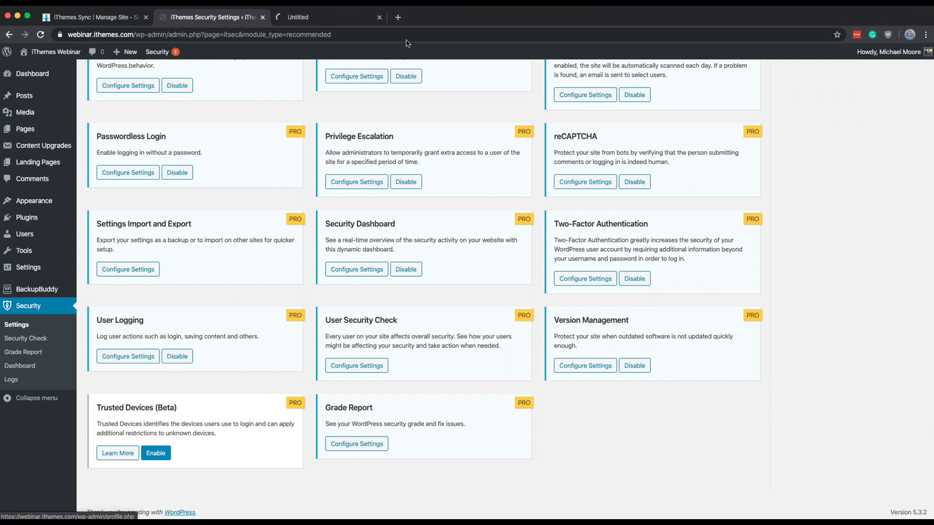
pyautogui.click(372, 24)
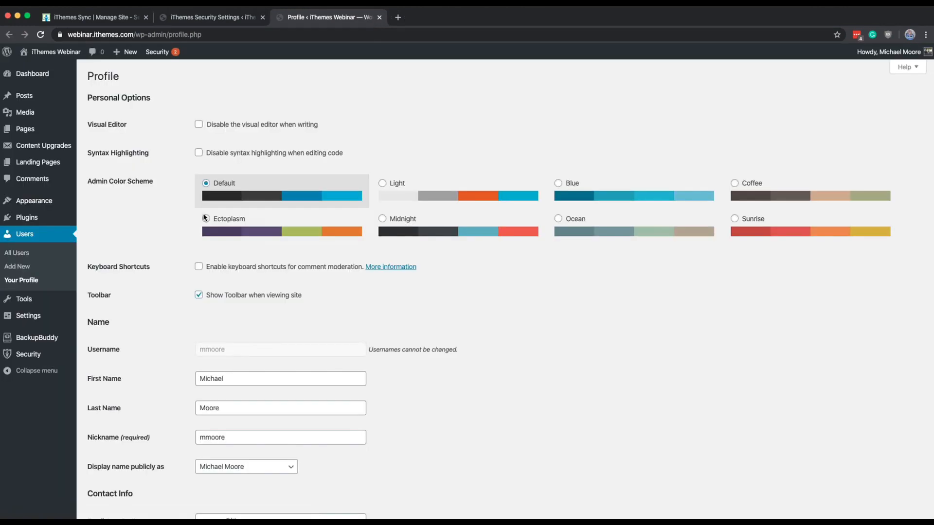
pyautogui.scroll(-5, 204, 218)
pyautogui.scroll(-4, 204, 217)
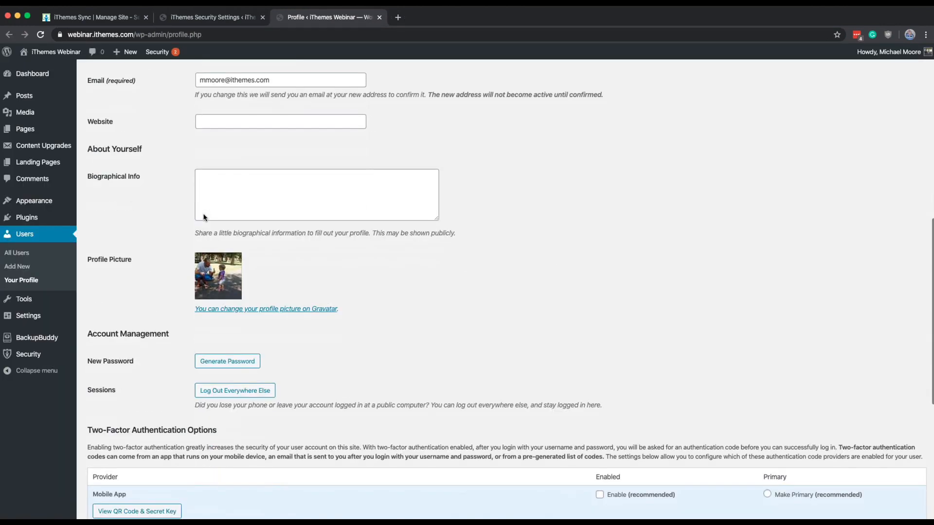
pyautogui.scroll(-2, 204, 217)
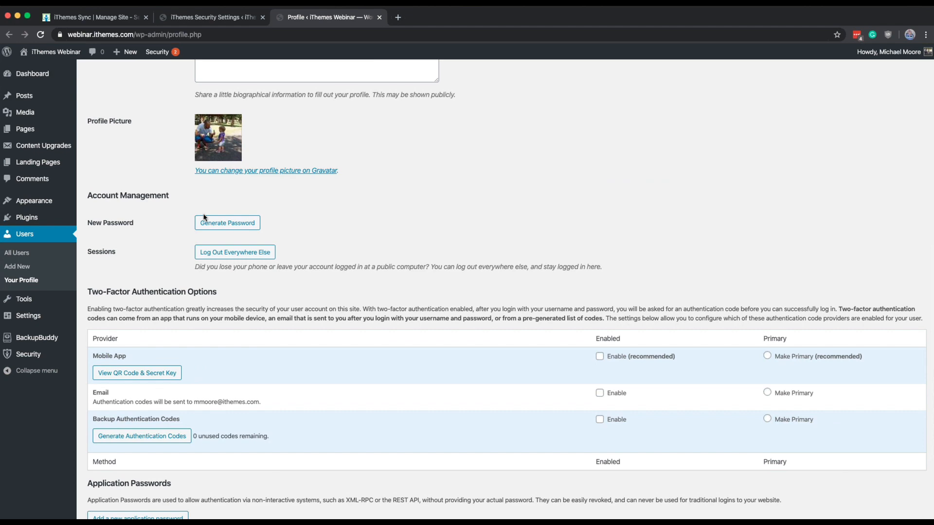
pyautogui.scroll(3, 204, 217)
pyautogui.click(211, 17)
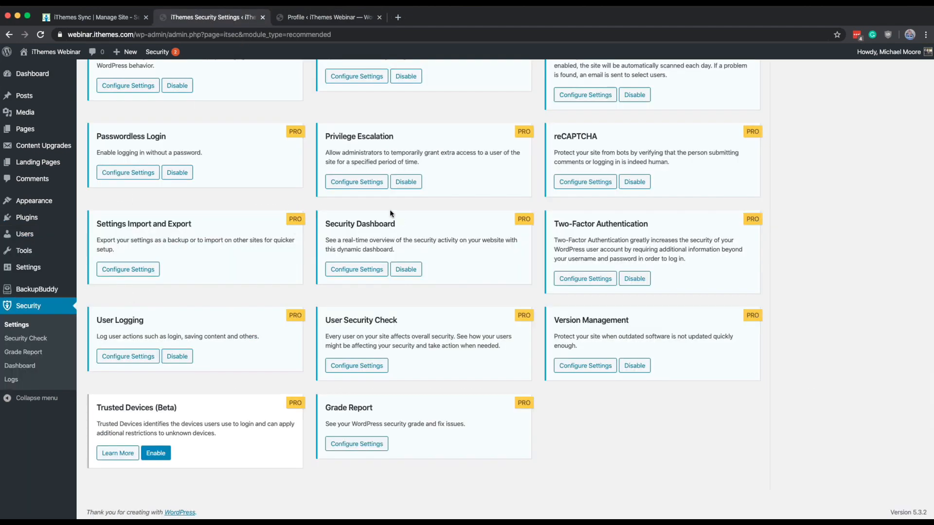
# Step: Read the Privilege Escalation module's description of granting temporary roles to users and close it
pyautogui.click(363, 182)
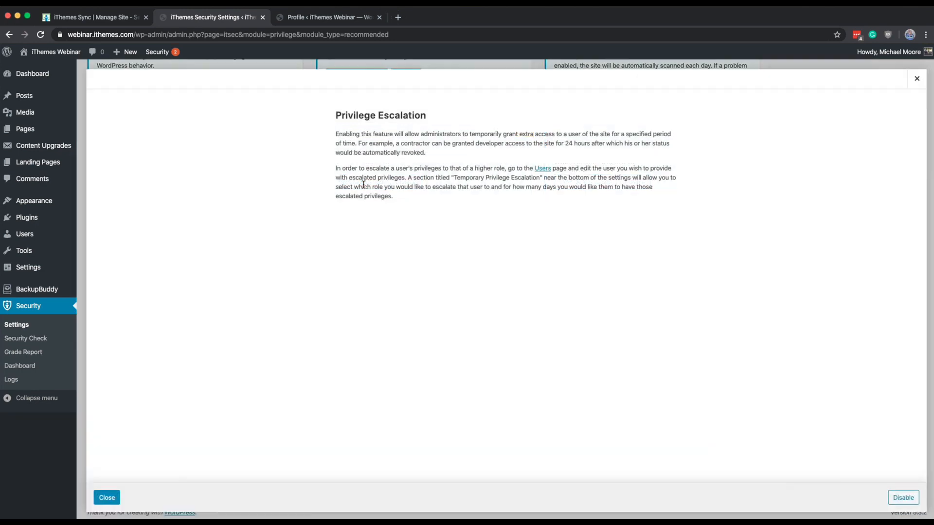
pyautogui.click(107, 497)
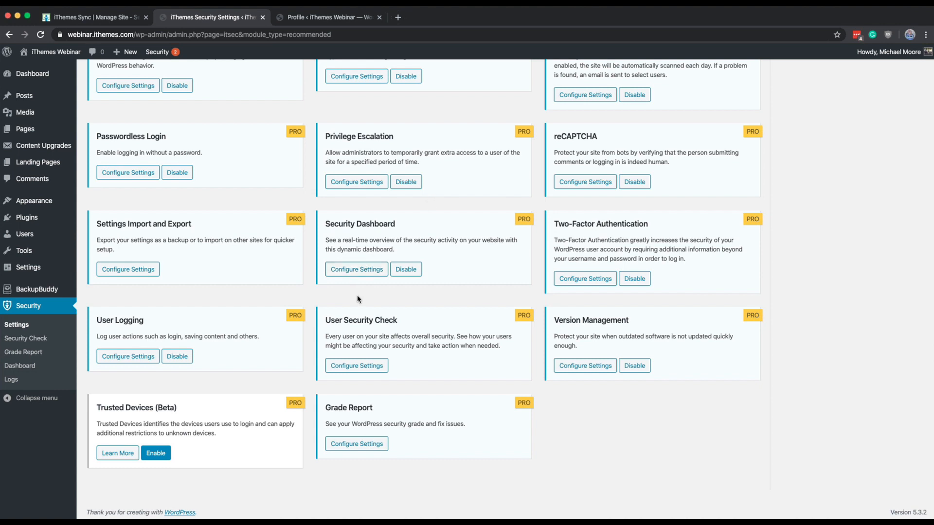
pyautogui.scroll(-2, 360, 300)
pyautogui.tripleClick(907, 512)
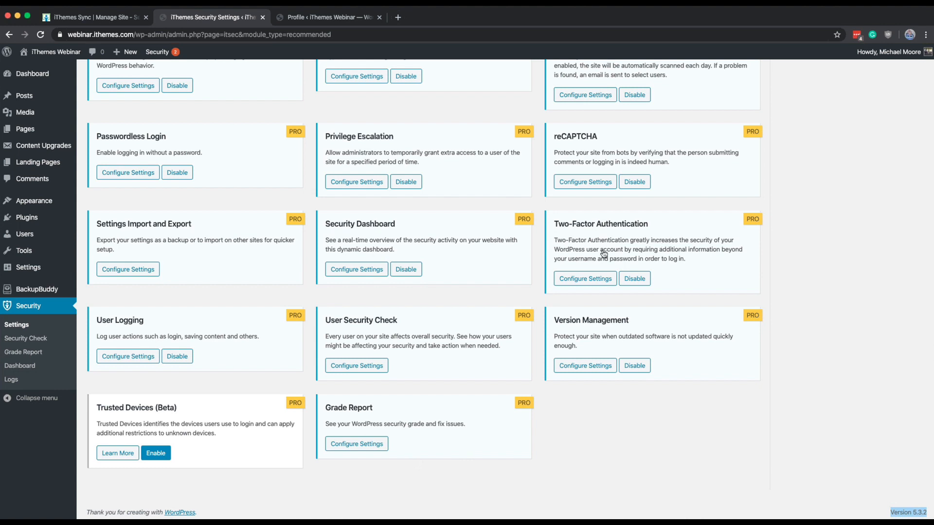
# Step: Look over the Two-Factor Authentication module's settings and close them without changes
pyautogui.click(603, 278)
pyautogui.scroll(-2, 602, 250)
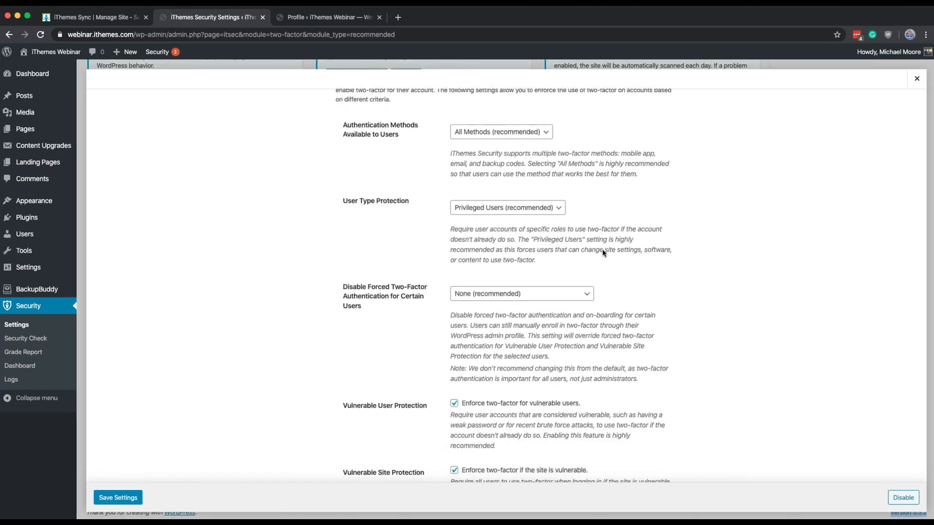
pyautogui.click(917, 85)
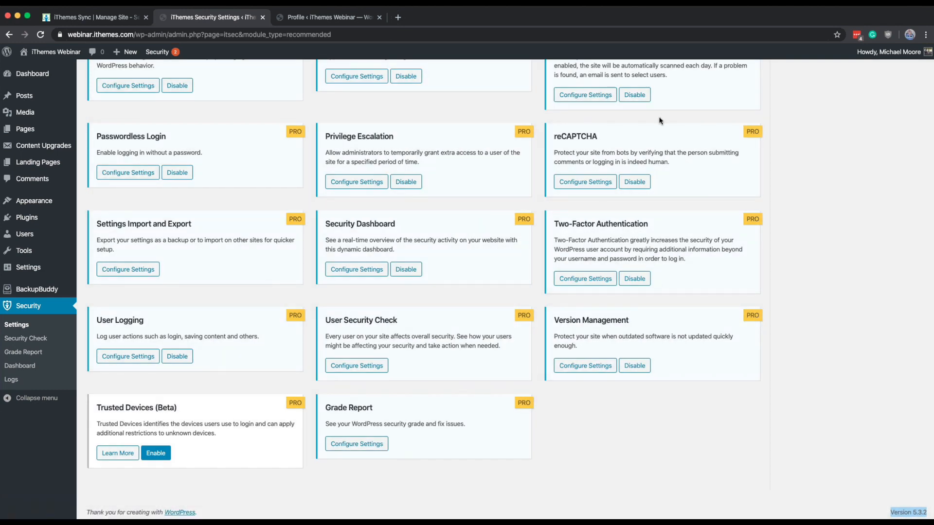
# Step: Enable the Trusted Devices (Beta) module, look over its role, session and geolocation options, and close its settings
pyautogui.click(157, 455)
pyautogui.click(157, 453)
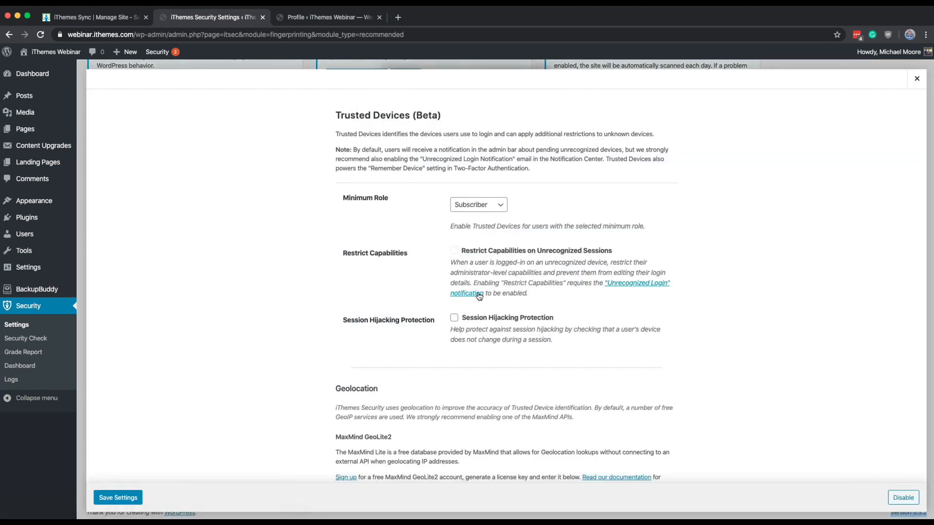
pyautogui.scroll(-3, 479, 296)
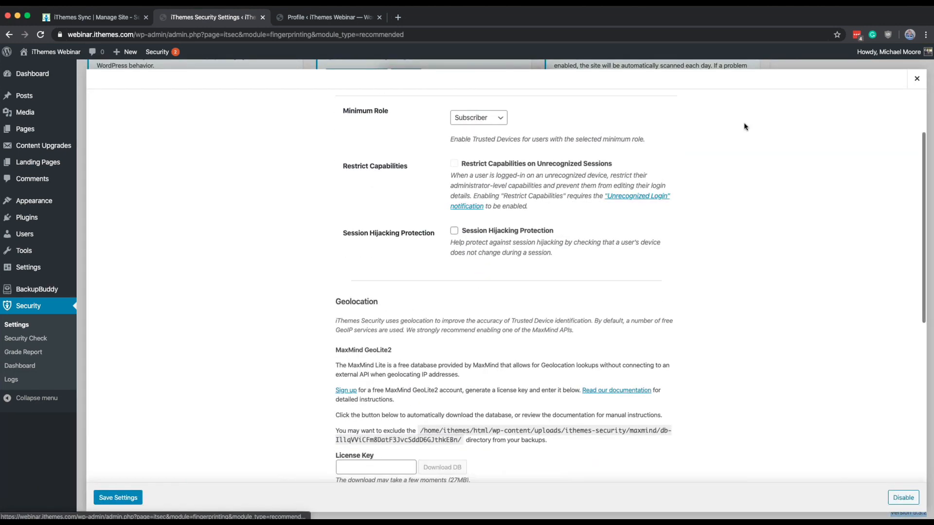
pyautogui.click(917, 80)
# Step: Set Allow Remembering Device to All Users (not recommended) in the Two-Factor Authentication settings, then close them without saving
pyautogui.click(564, 281)
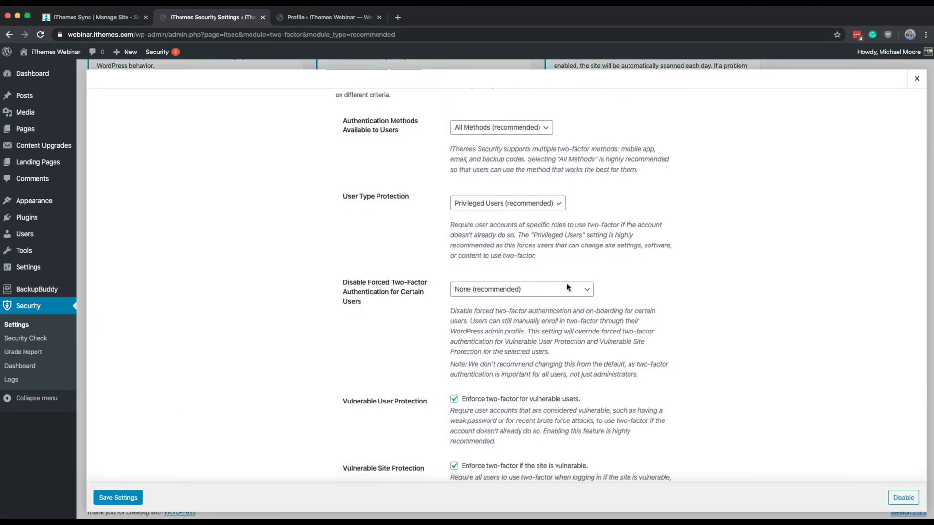
pyautogui.scroll(-5, 568, 287)
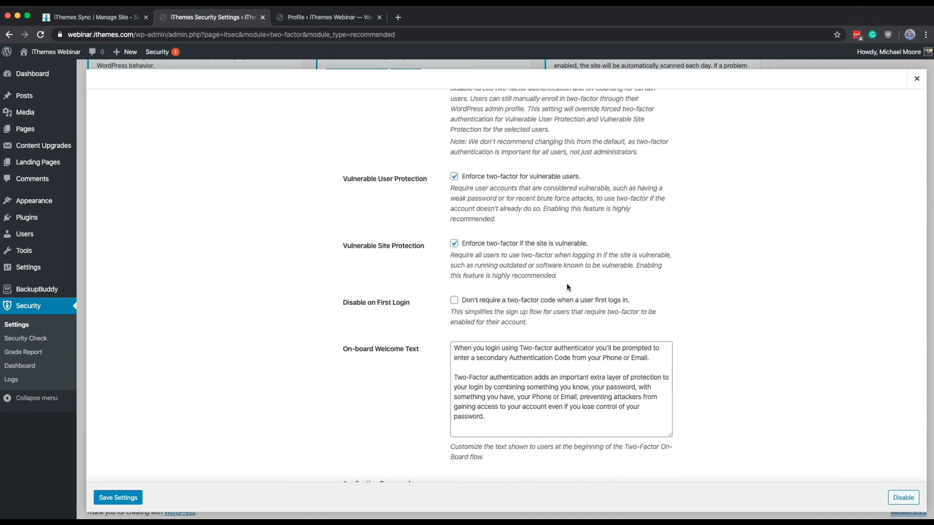
pyautogui.scroll(-3, 568, 287)
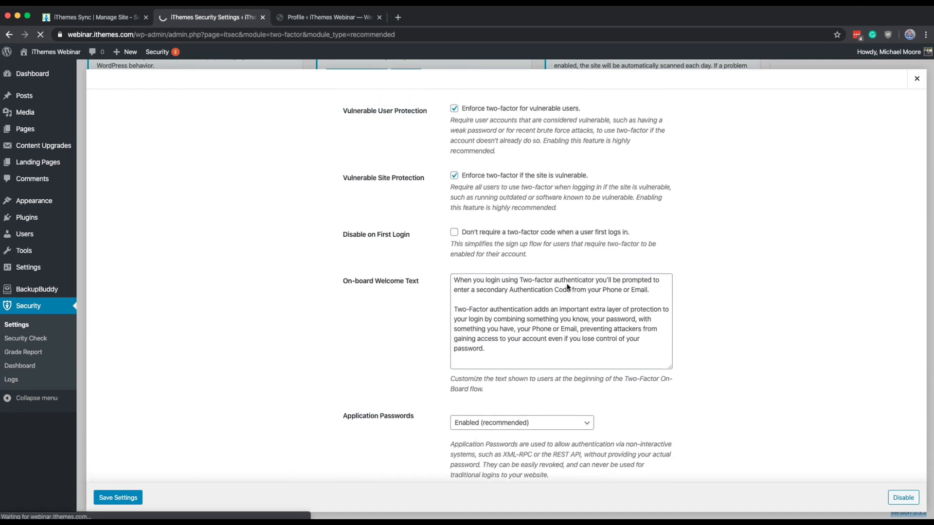
pyautogui.scroll(-1, 567, 288)
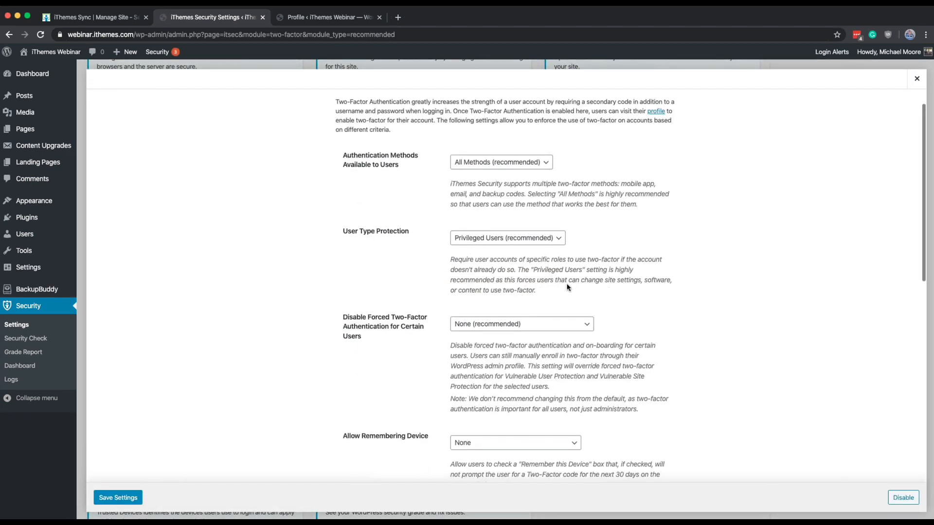
pyautogui.scroll(-3, 568, 287)
pyautogui.click(383, 292)
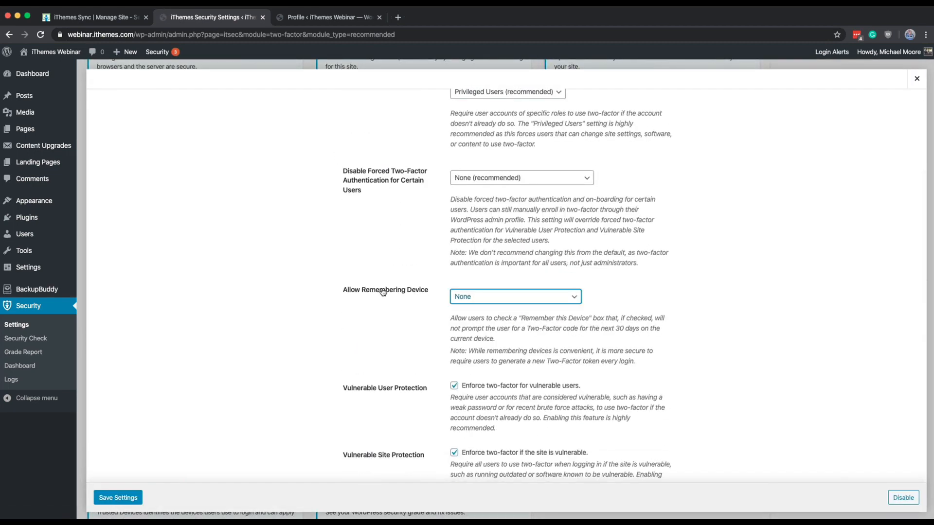
pyautogui.click(490, 298)
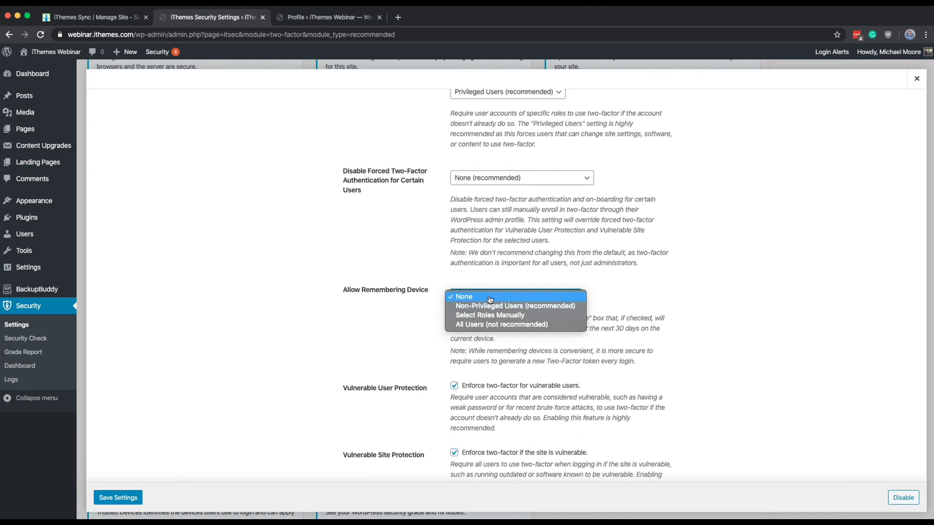
pyautogui.click(491, 325)
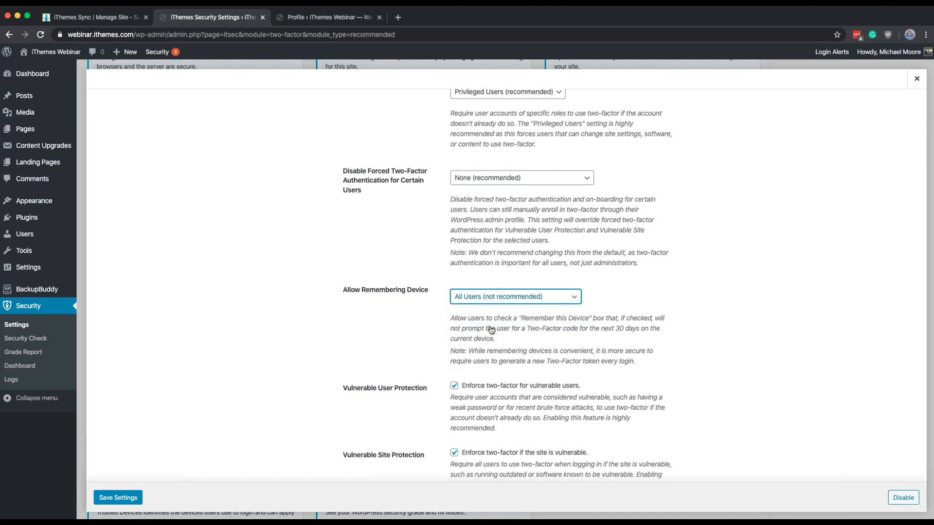
pyautogui.scroll(-1, 491, 330)
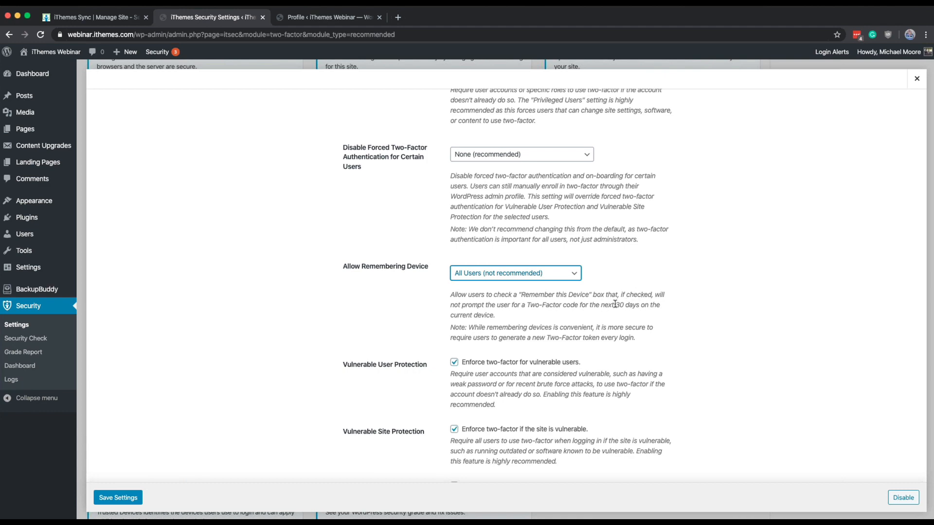
pyautogui.click(917, 79)
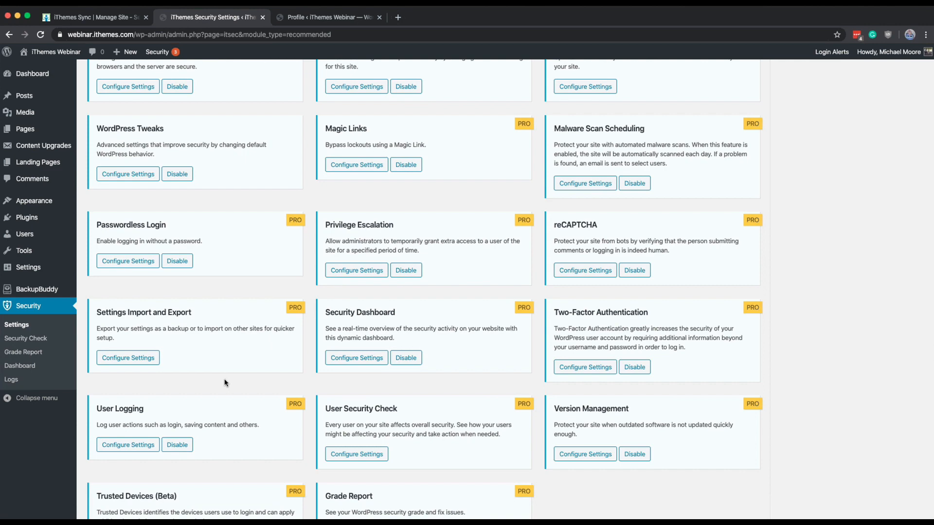
# Step: View the User Security Check list of users, glance at the site's security page in iThemes Sync, and close the list
pyautogui.scroll(1, 225, 383)
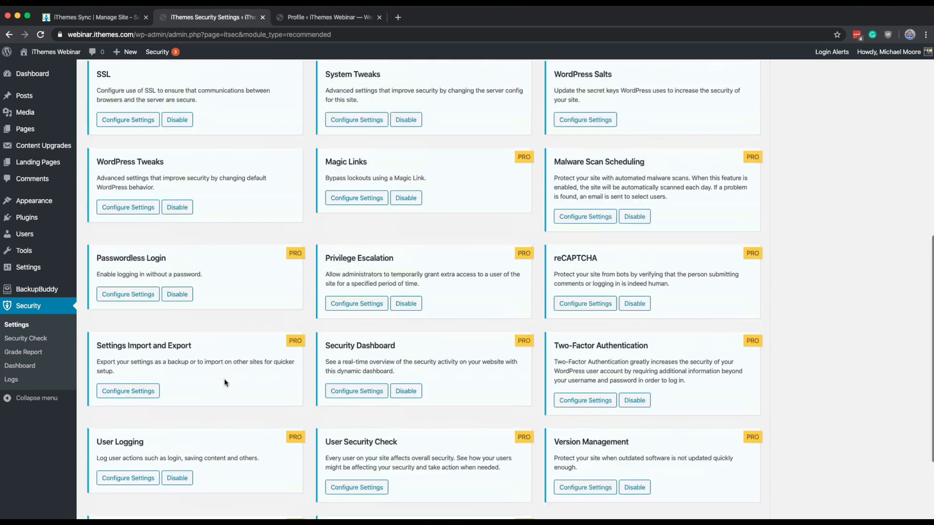
pyautogui.scroll(-3, 226, 383)
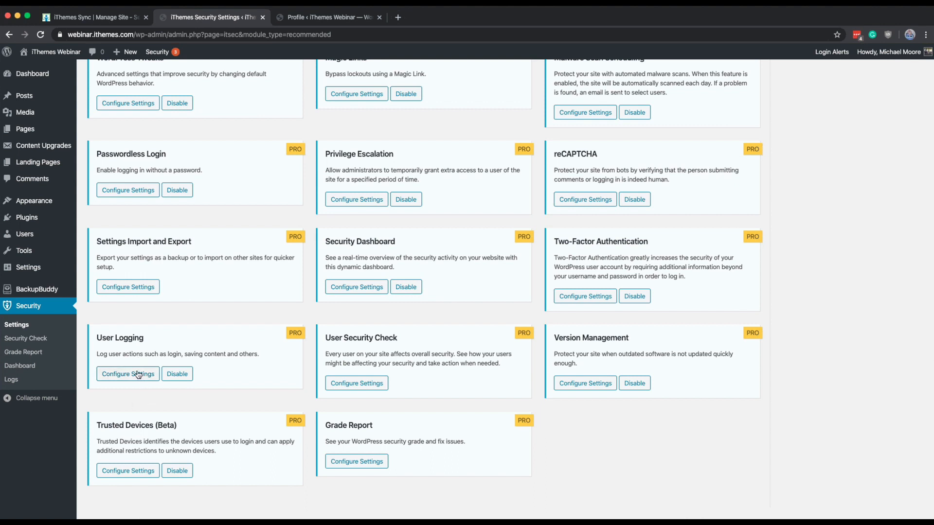
pyautogui.click(363, 387)
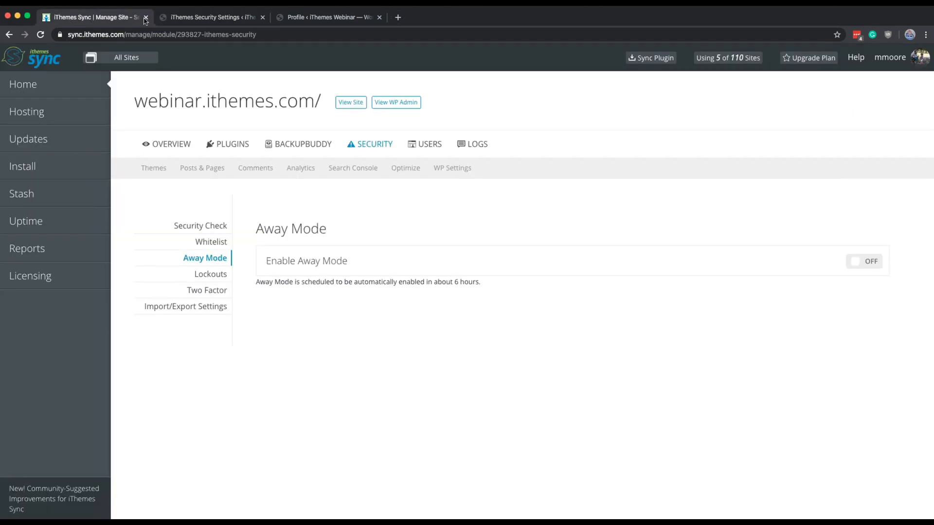
pyautogui.click(68, 14)
pyautogui.click(167, 19)
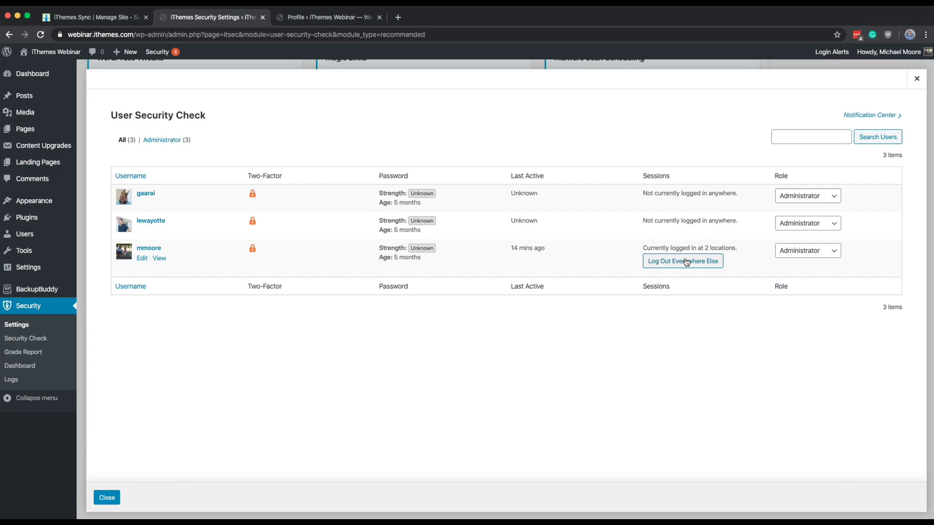
pyautogui.click(918, 79)
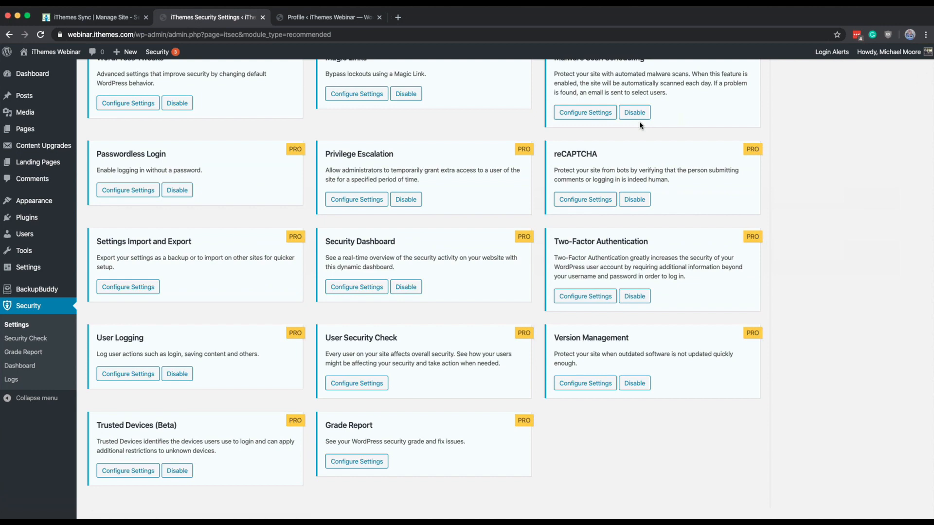
# Step: In Version Management, turn on automatic installation of the latest WordPress release and set Plugin Updates to Custom
pyautogui.click(577, 384)
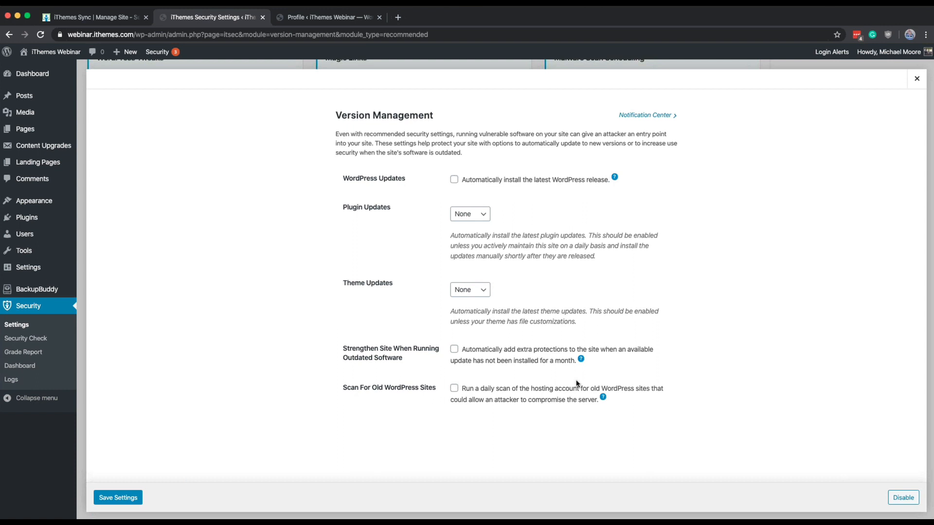
pyautogui.click(454, 179)
pyautogui.click(471, 213)
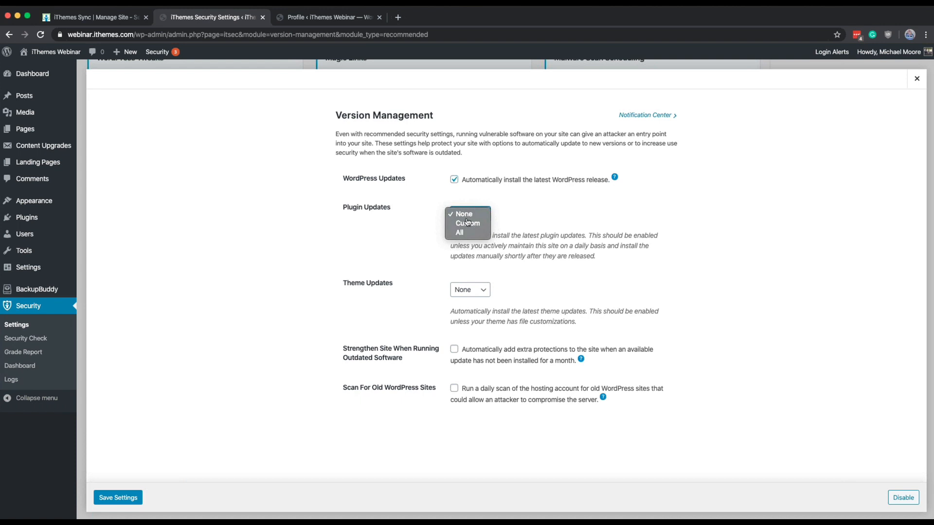
pyautogui.click(464, 233)
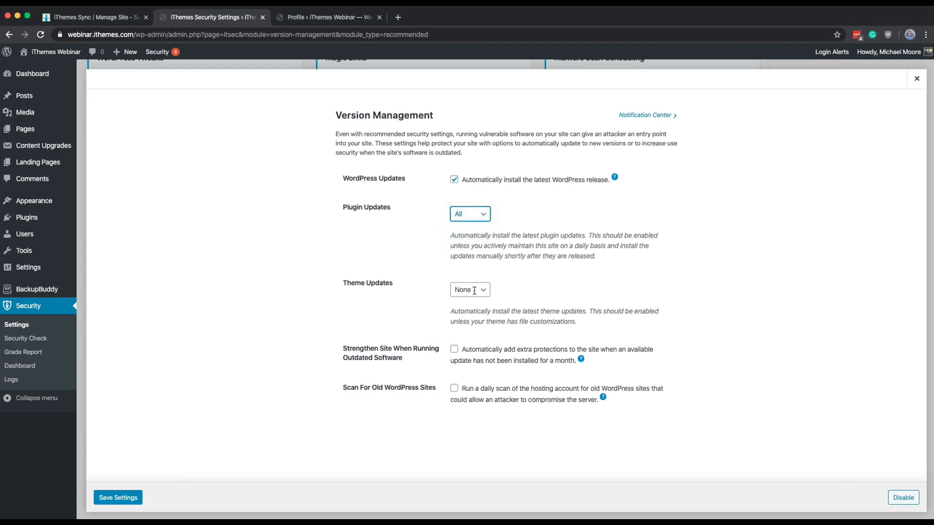
pyautogui.click(460, 214)
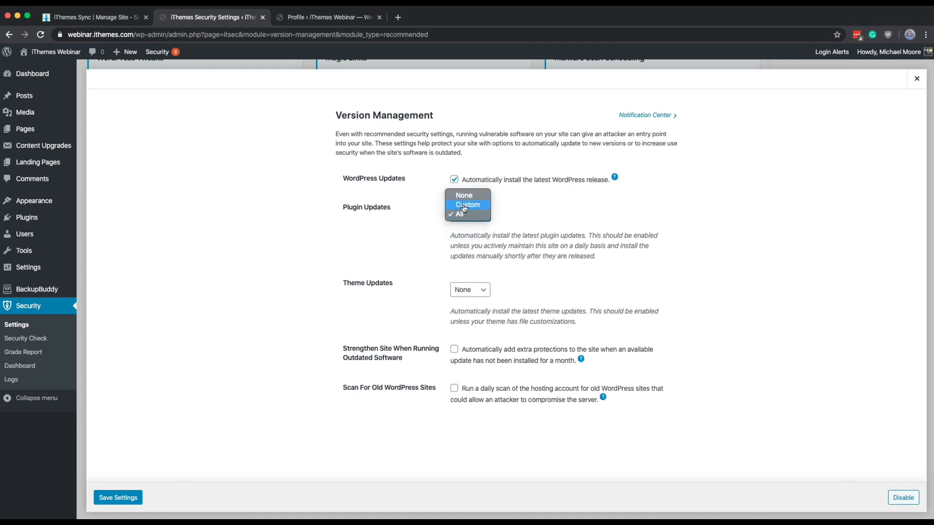
pyautogui.click(464, 206)
# Step: Delay Akismet Anti-Spam's automatic updates by 3 days in the custom plugin list and save the Version Management settings
pyautogui.scroll(-3, 375, 258)
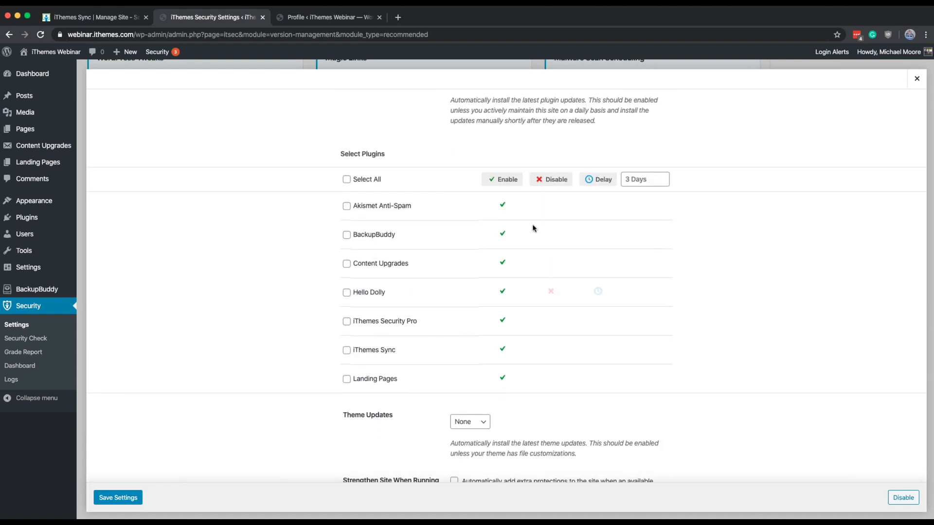
pyautogui.click(629, 179)
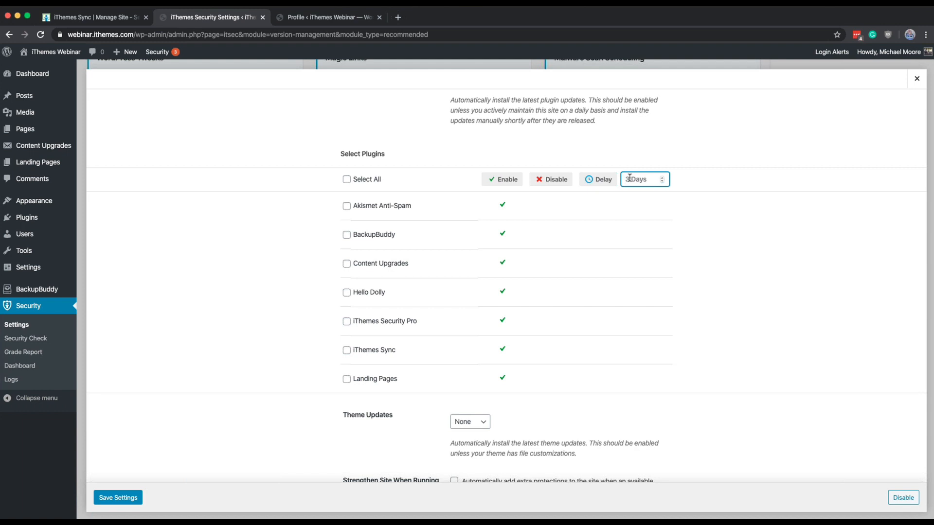
pyautogui.click(599, 180)
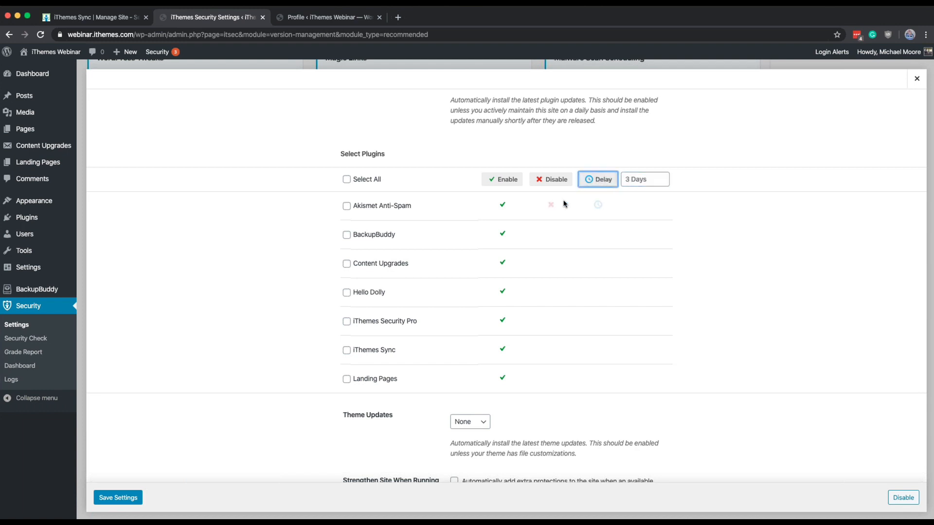
pyautogui.click(598, 205)
pyautogui.click(638, 203)
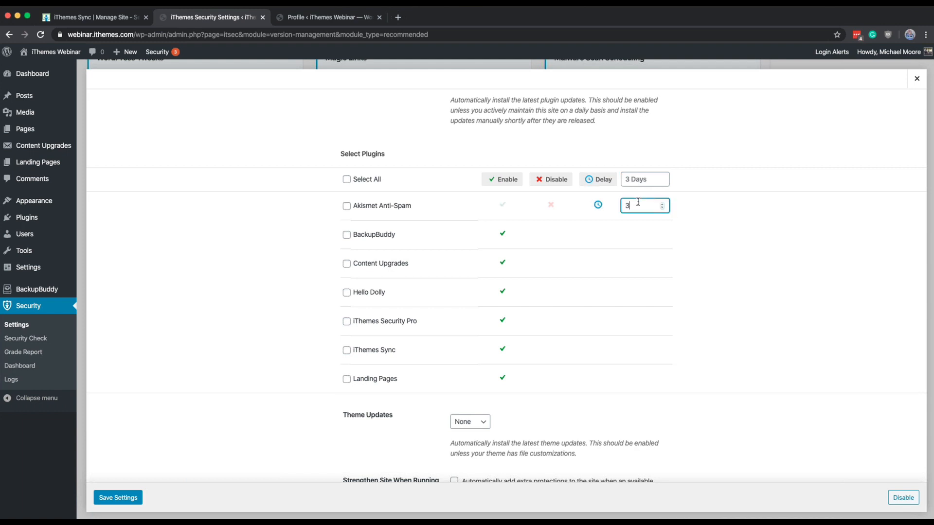
pyautogui.click(561, 184)
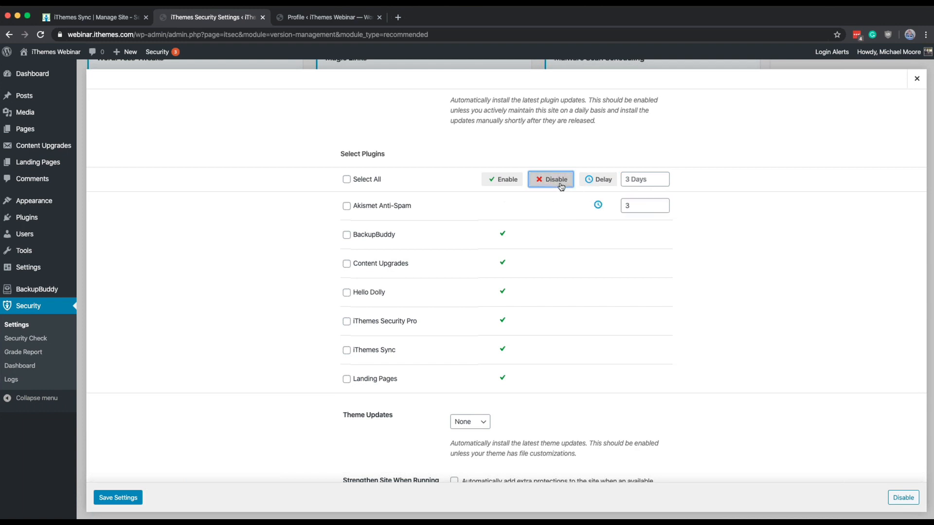
pyautogui.click(560, 197)
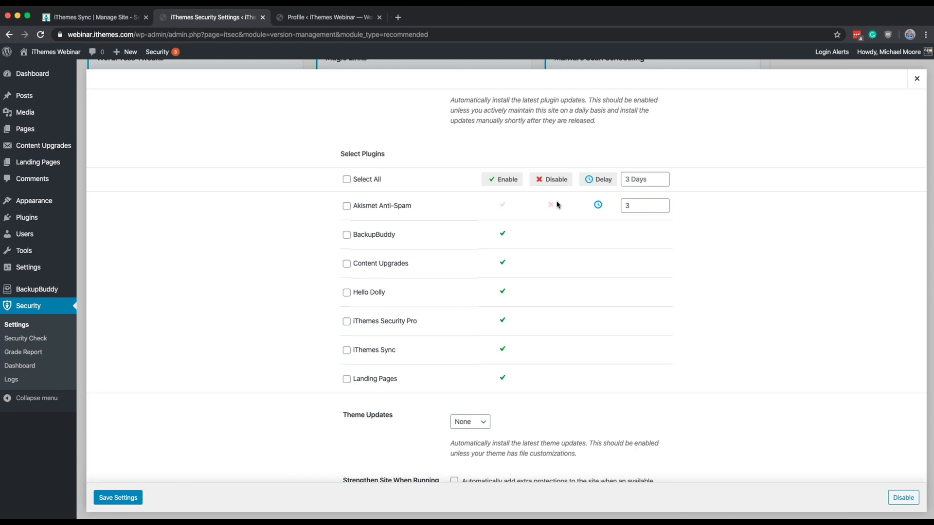
pyautogui.click(558, 206)
pyautogui.scroll(-4, 558, 205)
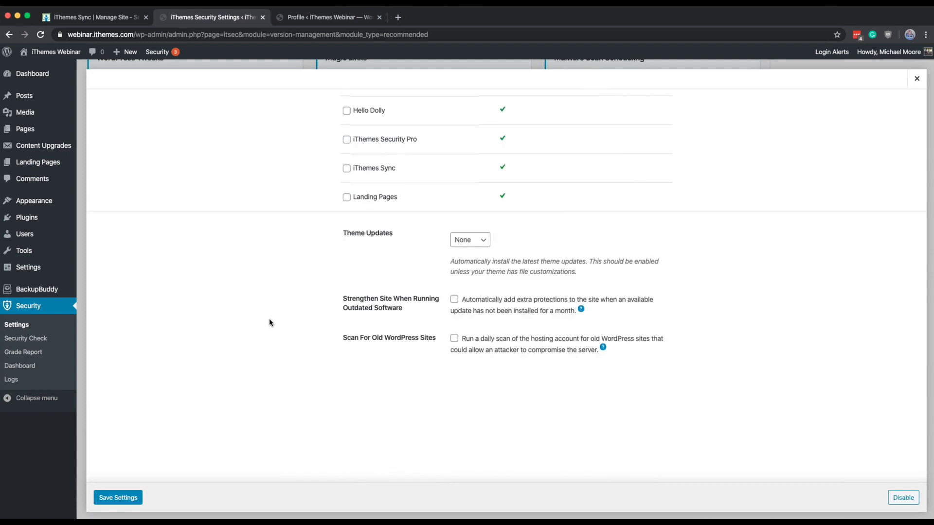
pyautogui.click(130, 497)
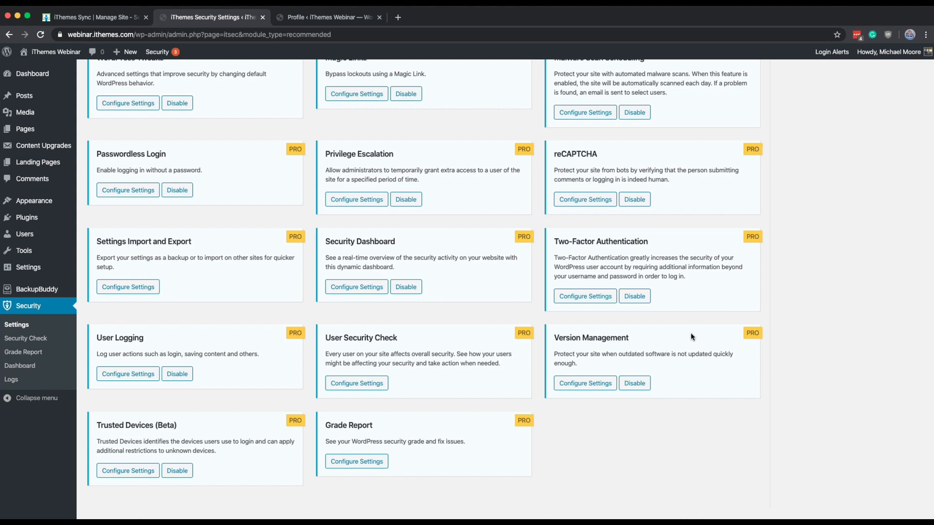
# Step: Save the Grade Report module's settings as they are and open the site's Grade Report page
pyautogui.click(380, 462)
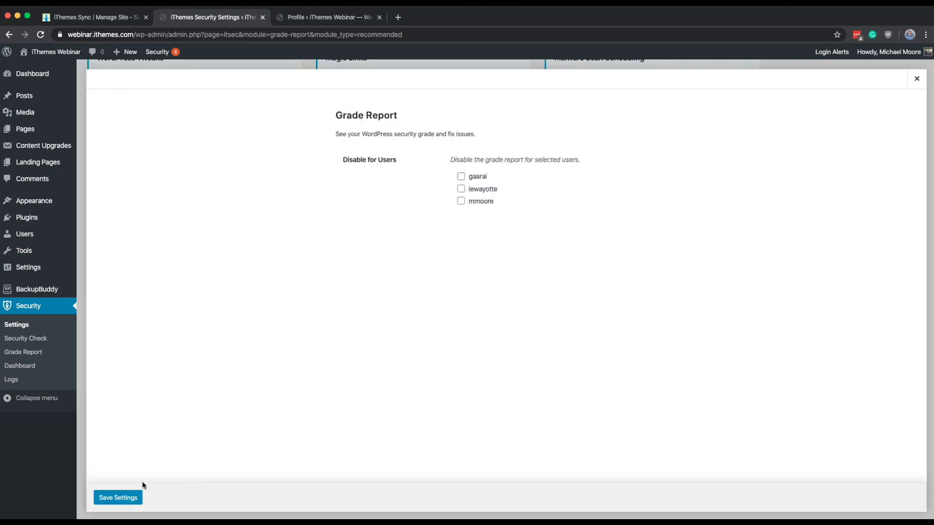
pyautogui.click(130, 493)
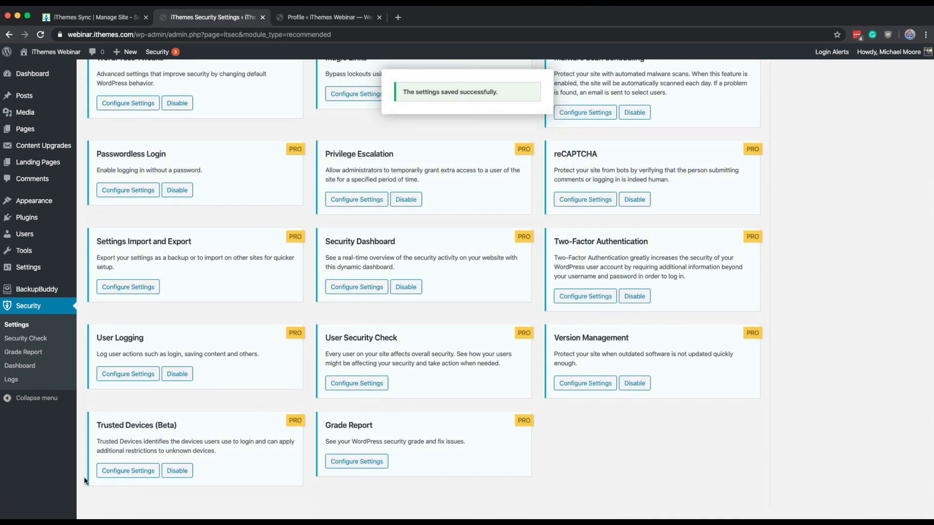
pyautogui.click(26, 354)
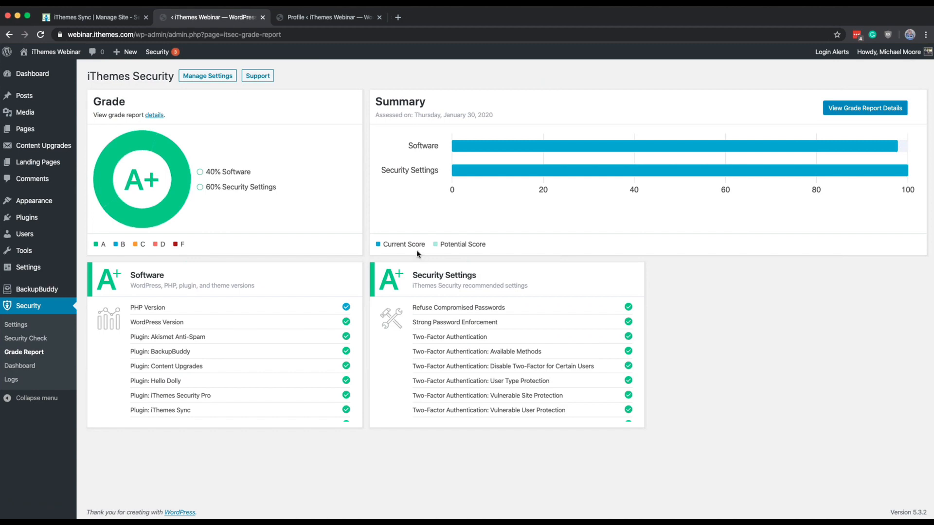
# Step: Review the software and security settings entries in the grade report details, and close the details
pyautogui.click(875, 109)
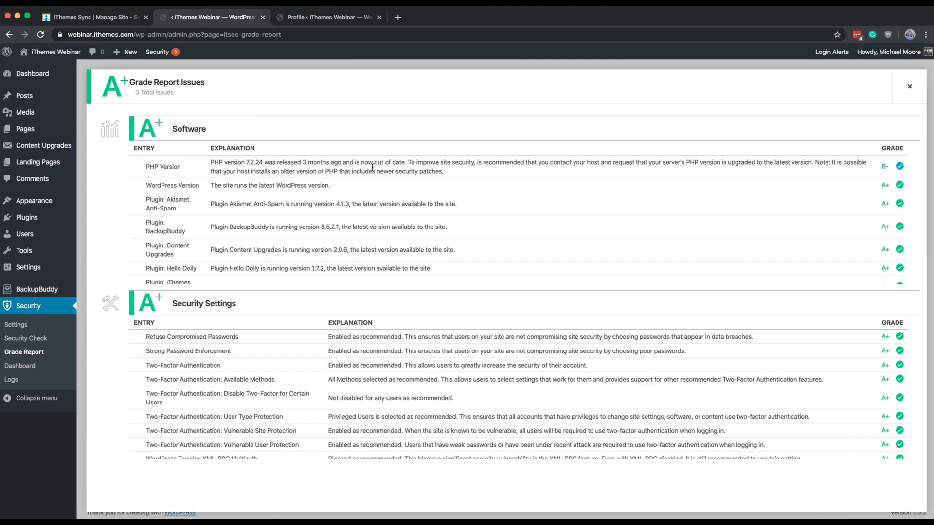
pyautogui.scroll(-3, 371, 168)
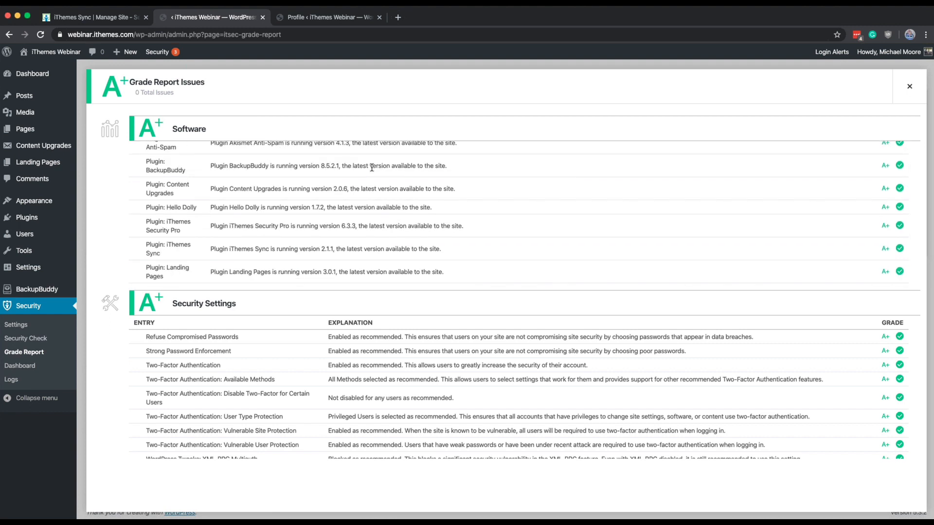
pyautogui.scroll(-5, 372, 363)
pyautogui.scroll(3, 372, 363)
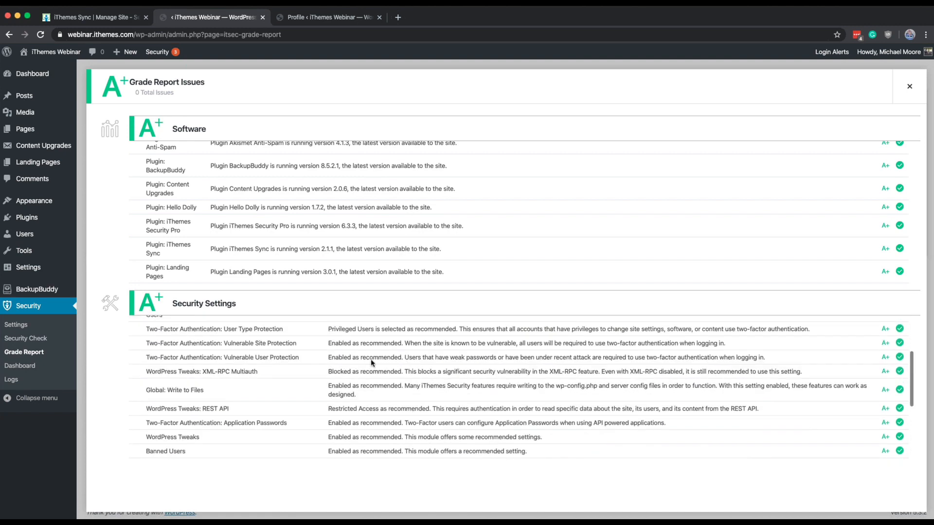
pyautogui.scroll(3, 370, 157)
pyautogui.scroll(-7, 359, 221)
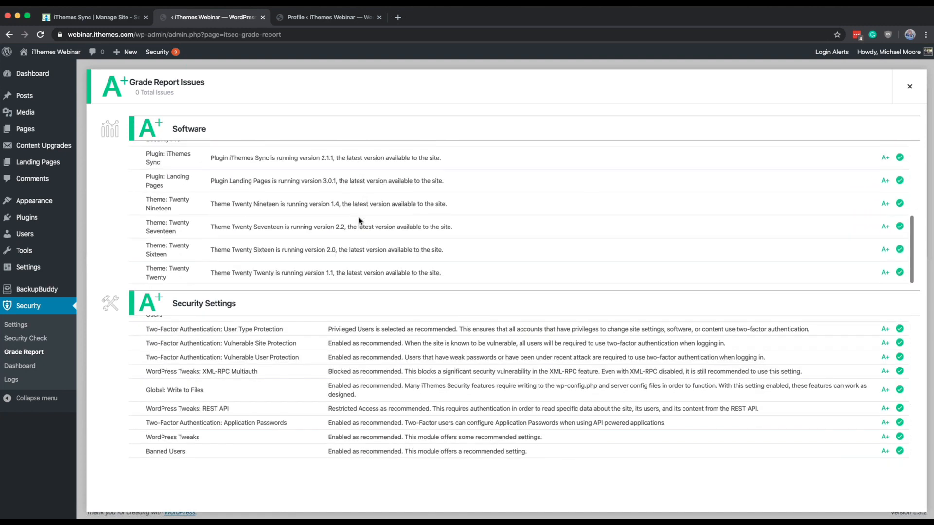
pyautogui.click(910, 97)
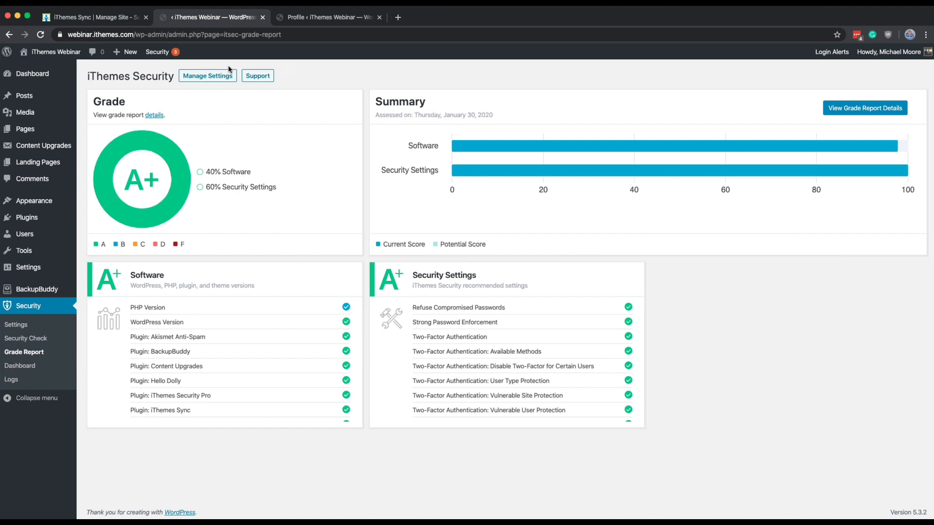
# Step: View all events in the security logs and look over the module filter choices and the log display options
pyautogui.click(11, 380)
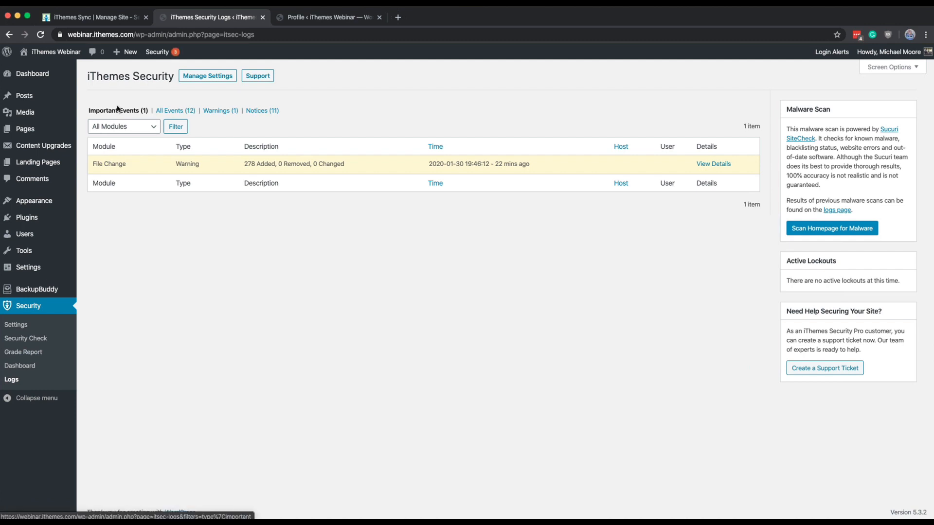
pyautogui.click(187, 115)
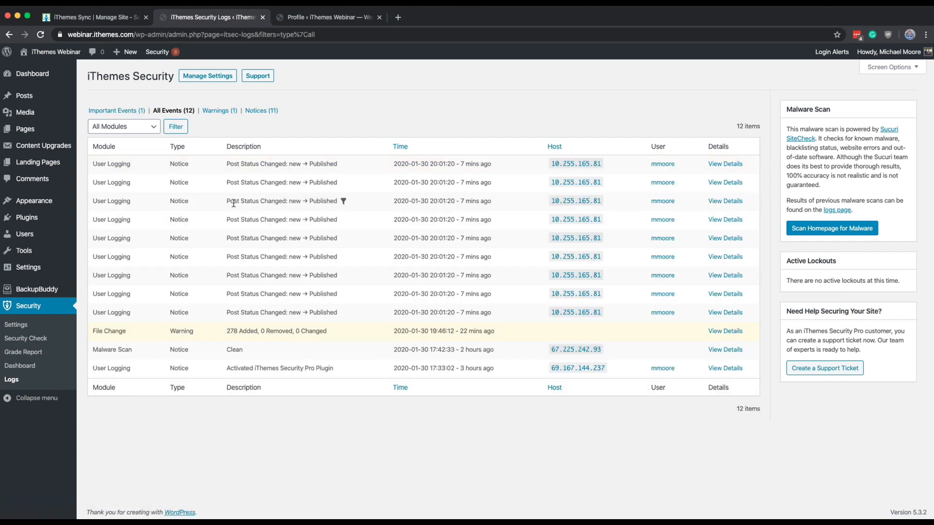
pyautogui.click(152, 126)
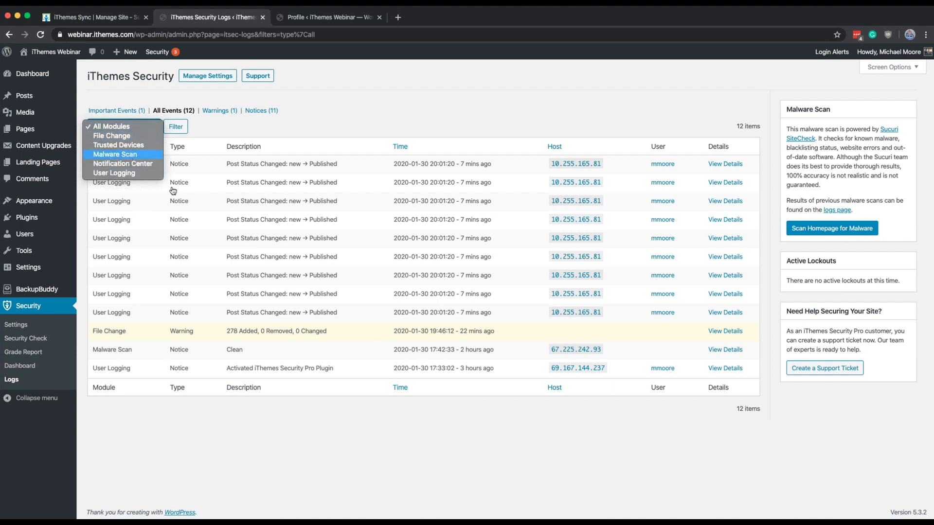
pyautogui.click(350, 250)
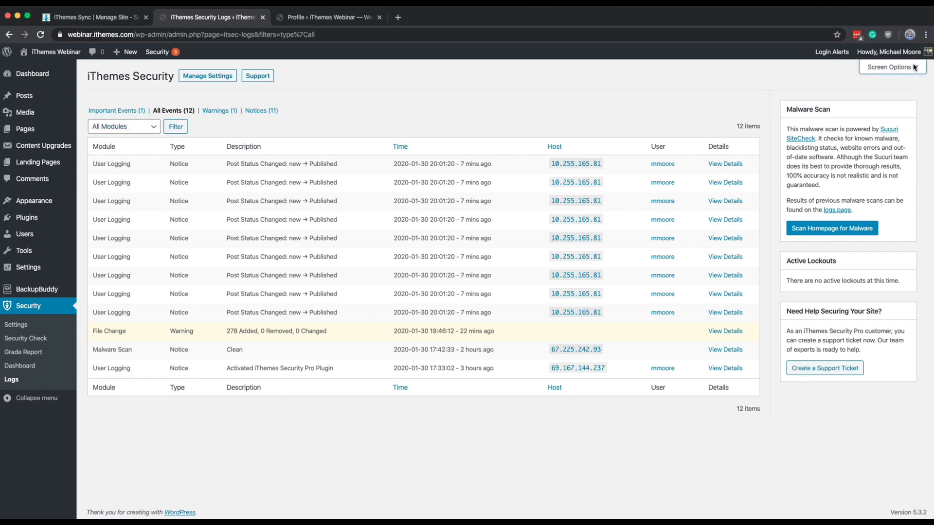
pyautogui.click(892, 67)
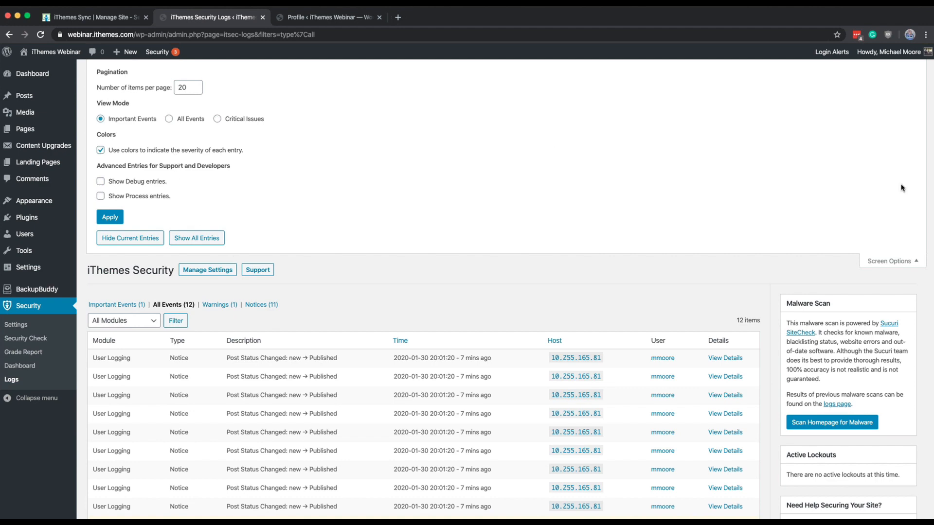
pyautogui.click(907, 265)
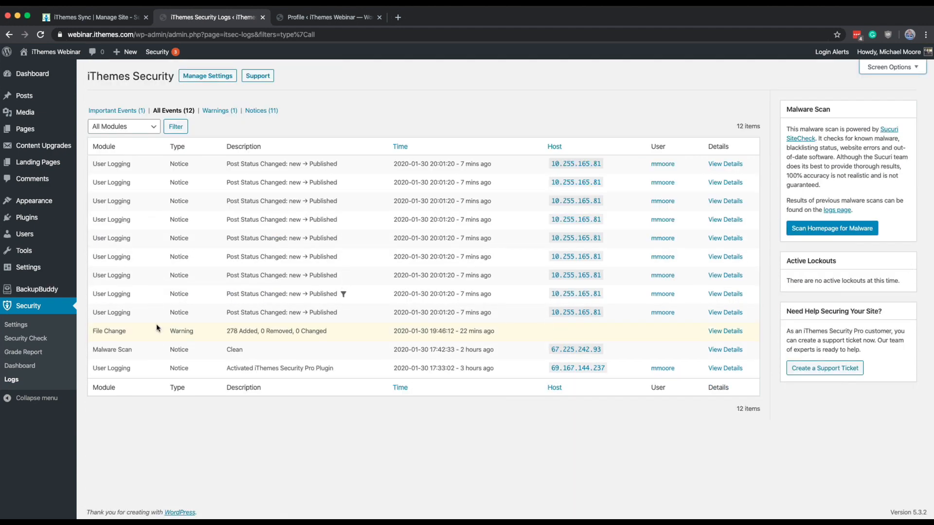
# Step: Reopen the Trusted Devices (Beta) module settings and examine the MaxMind geolocation options
pyautogui.click(49, 322)
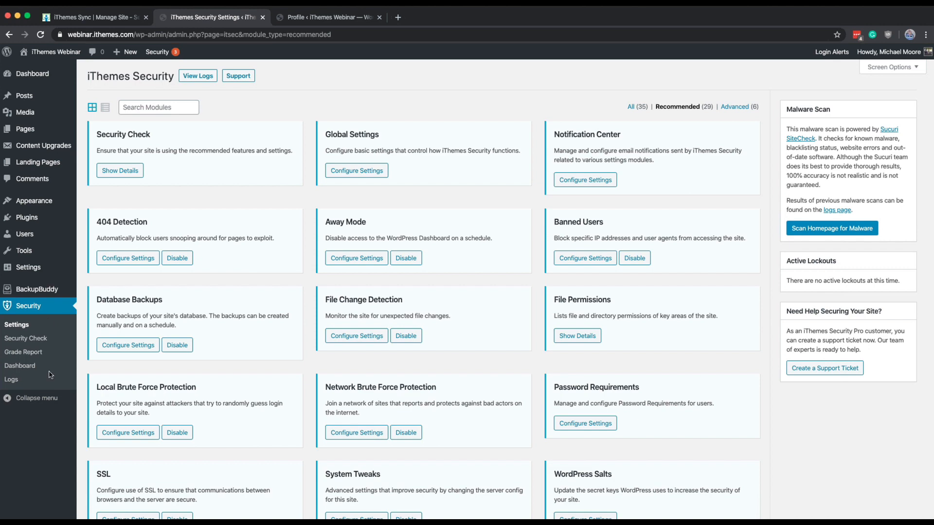
pyautogui.scroll(-10, 50, 375)
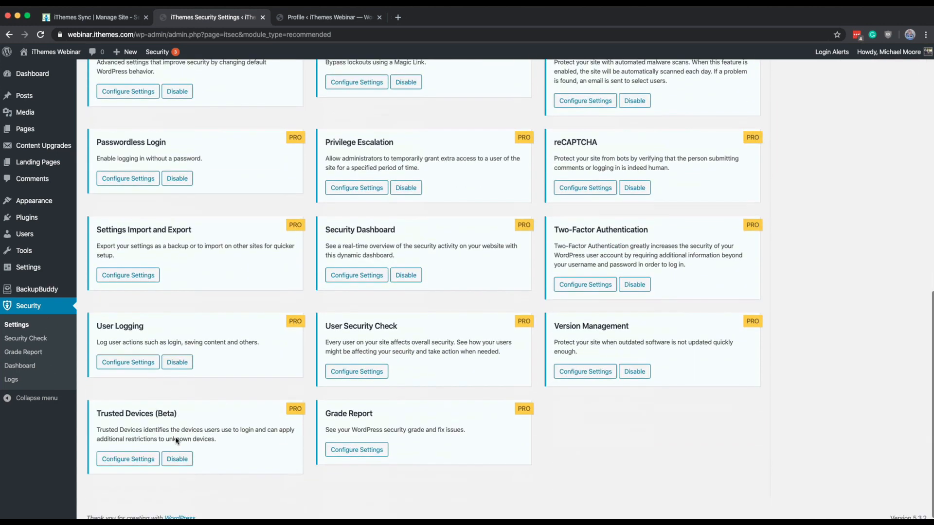
pyautogui.click(146, 460)
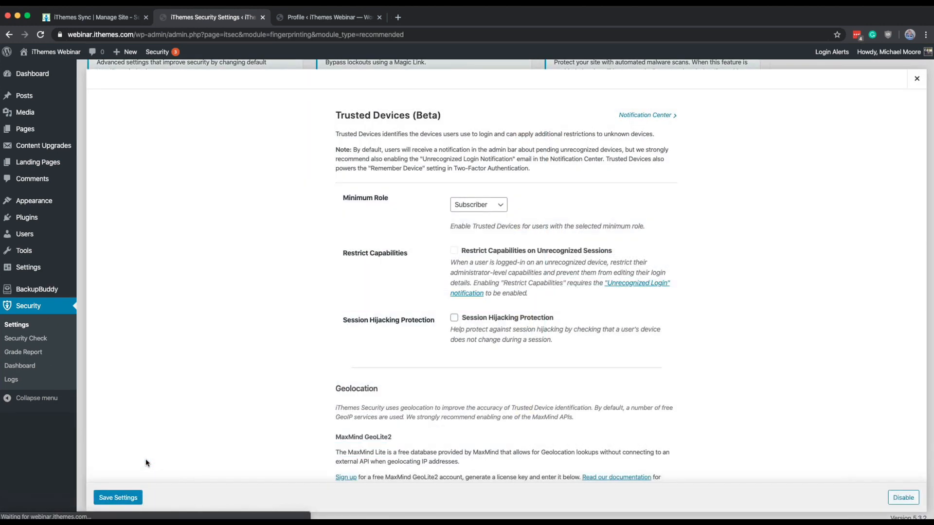
pyautogui.scroll(-3, 153, 359)
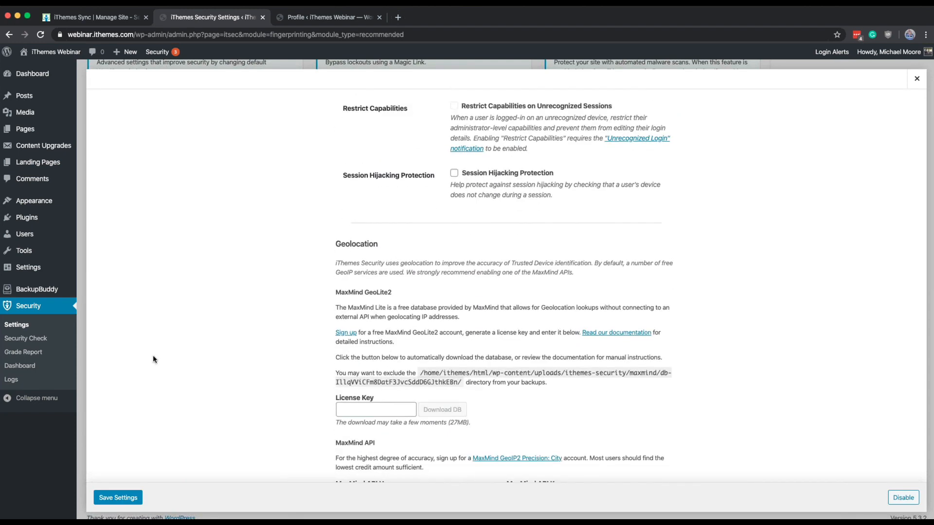
pyautogui.scroll(-2, 153, 359)
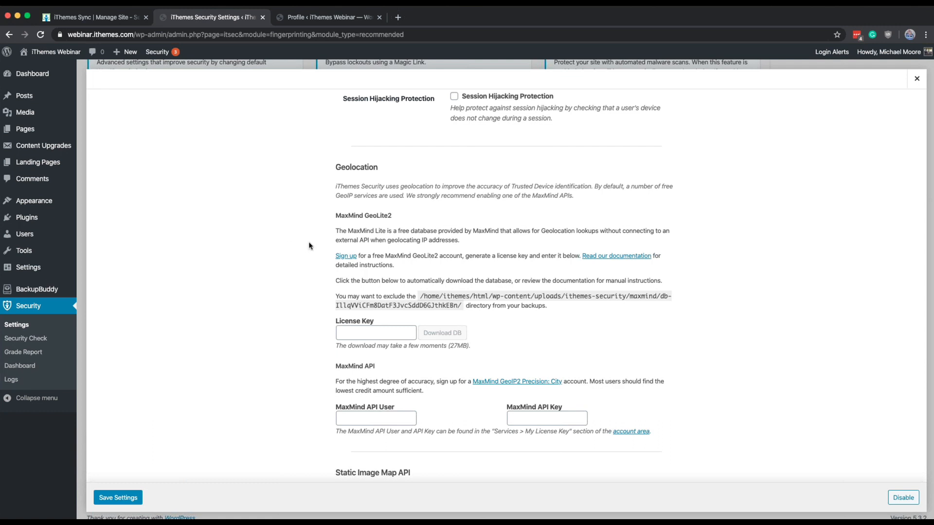
# Step: View the MaxMind GeoLite2 sign-up page, close it, and return to the database download instructions in the Trusted Devices settings
pyautogui.keyDown('super'); pyautogui.click(346, 256); pyautogui.keyUp('super')
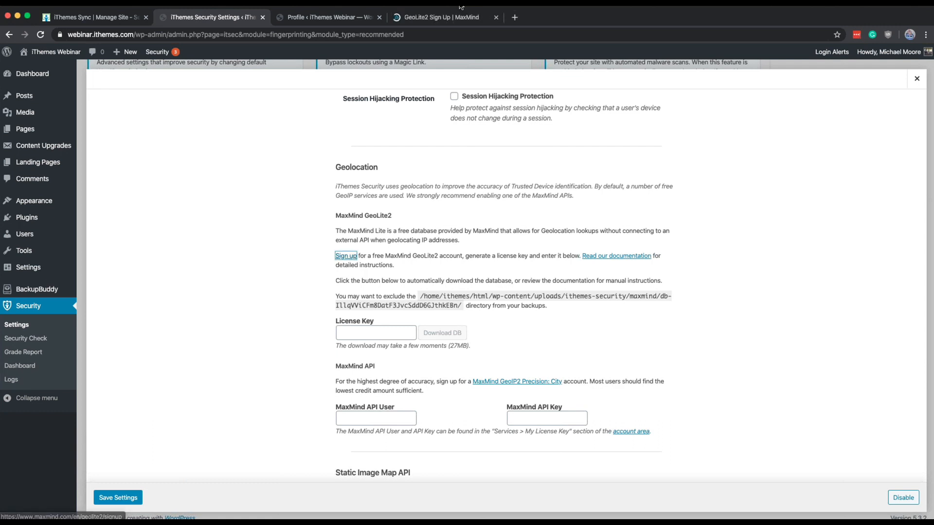
pyautogui.click(450, 20)
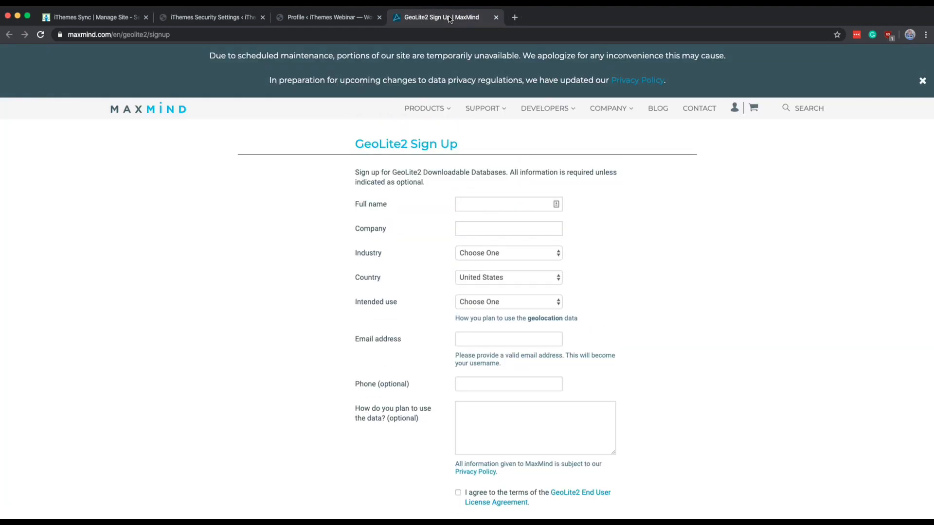
pyautogui.click(496, 18)
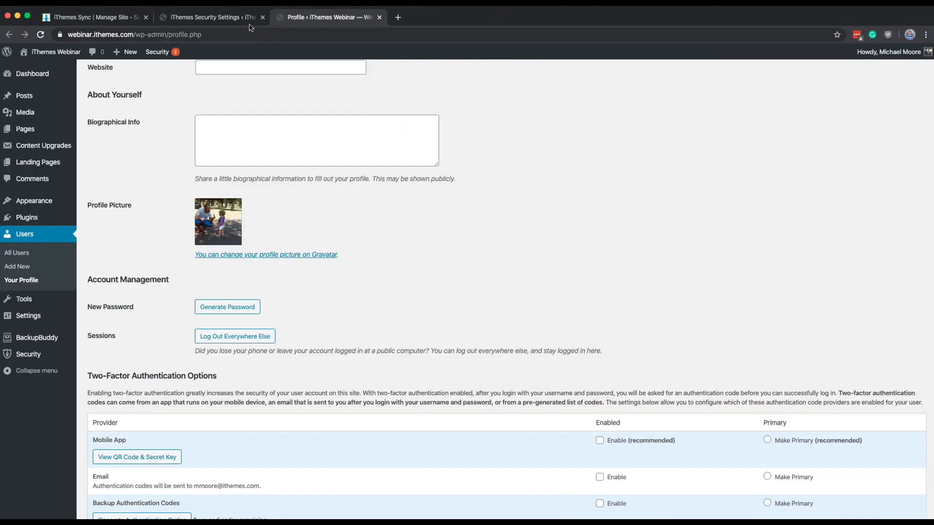
pyautogui.click(233, 18)
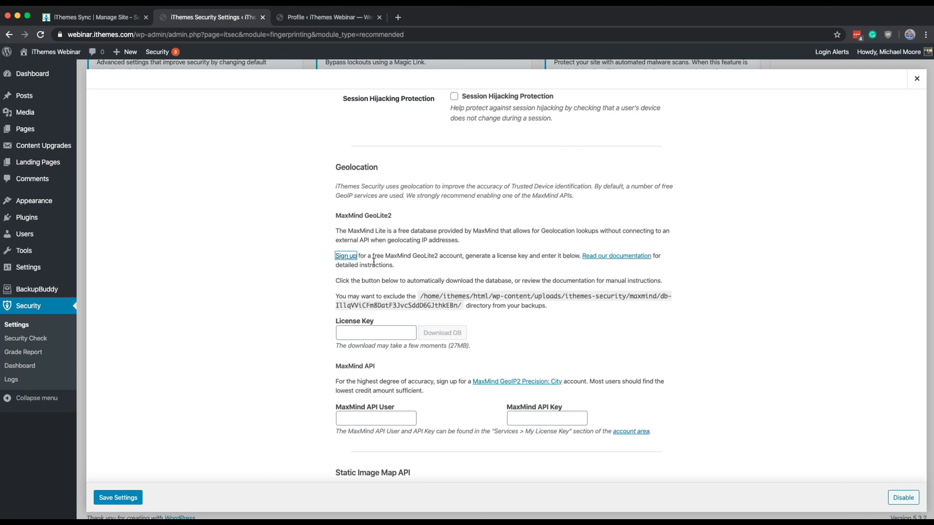
pyautogui.tripleClick(405, 281)
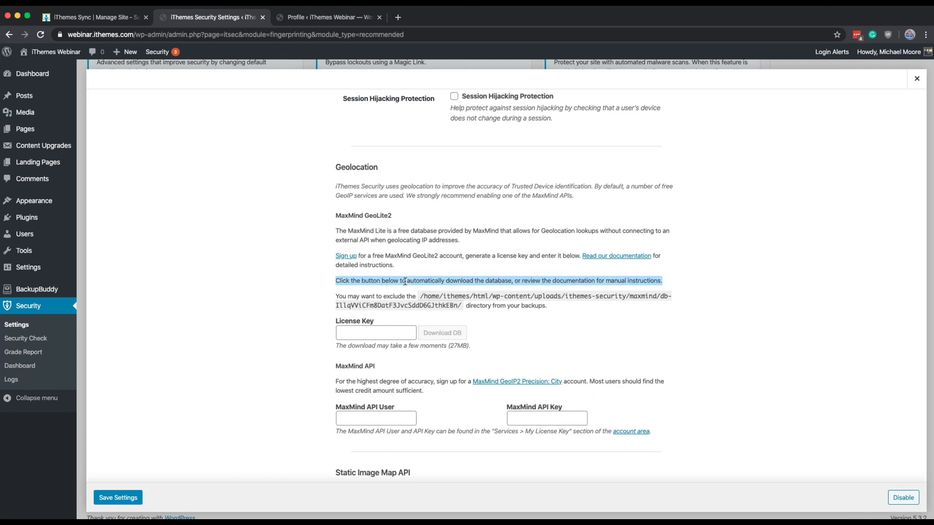